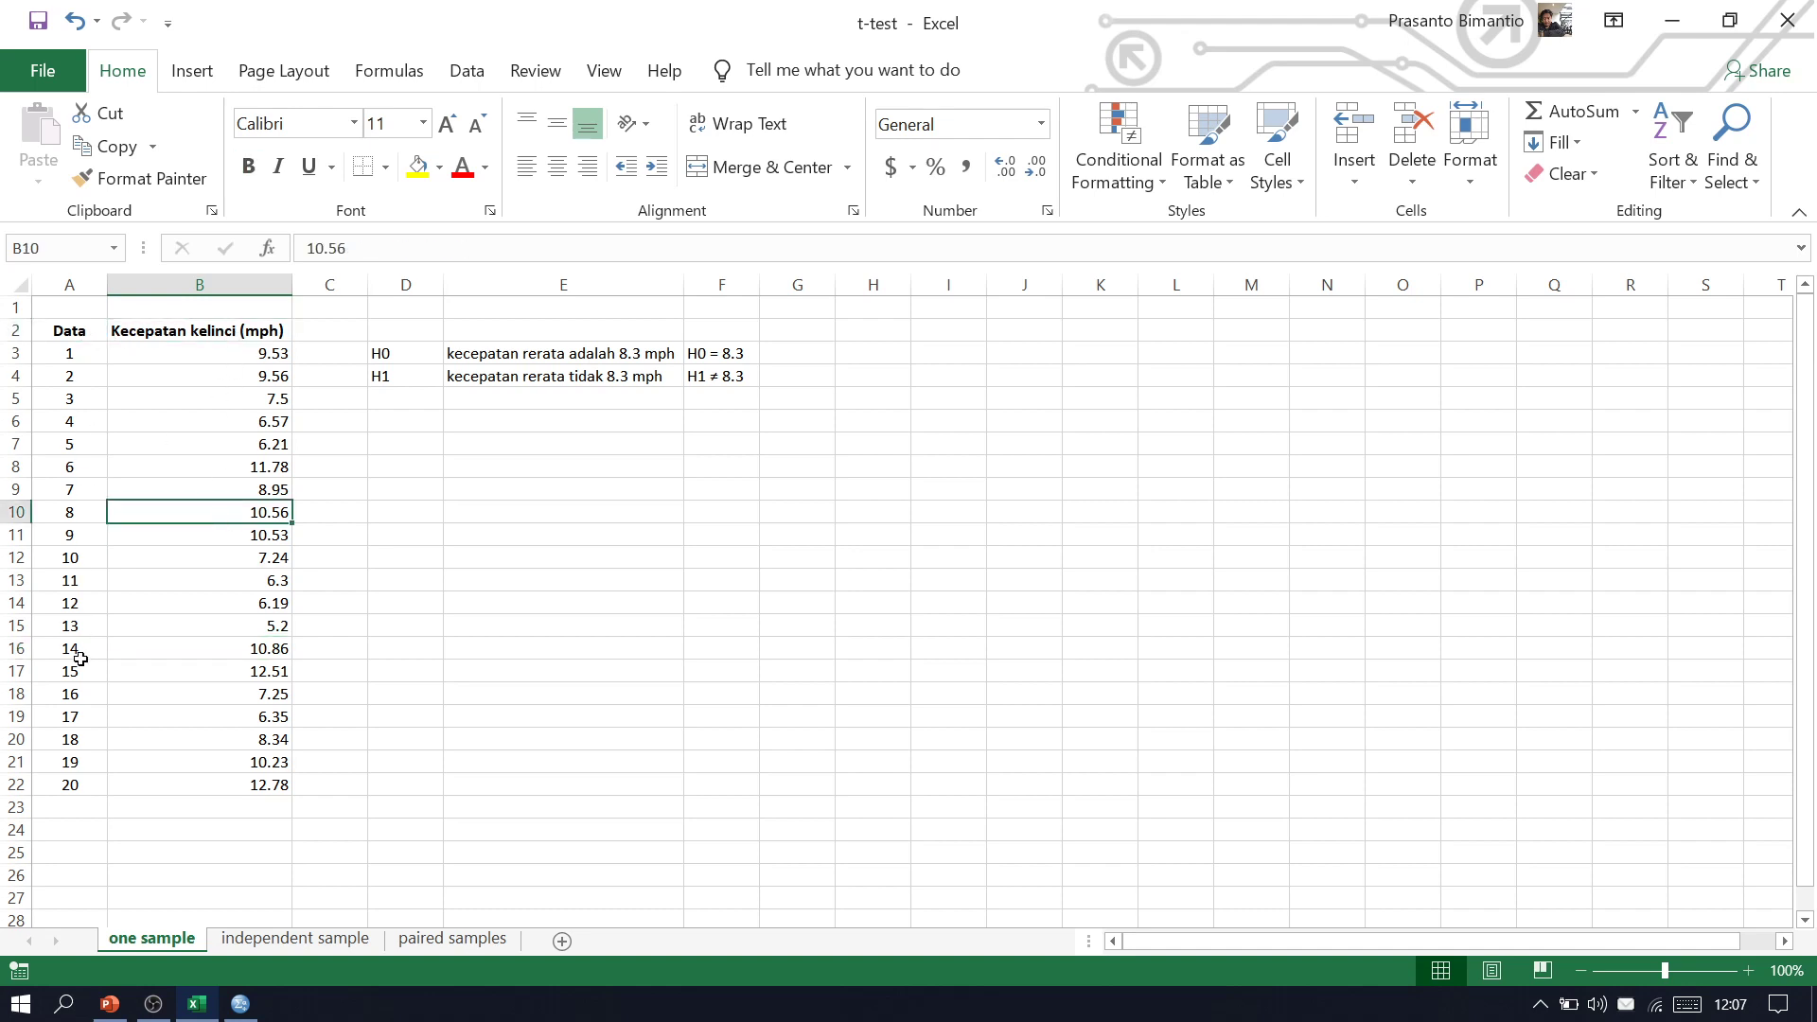
Step: Examine the rabbit speed data and the H0 and H1 hypotheses on the one sample sheet
{"action": "left_click", "coordinate": [246, 362]}
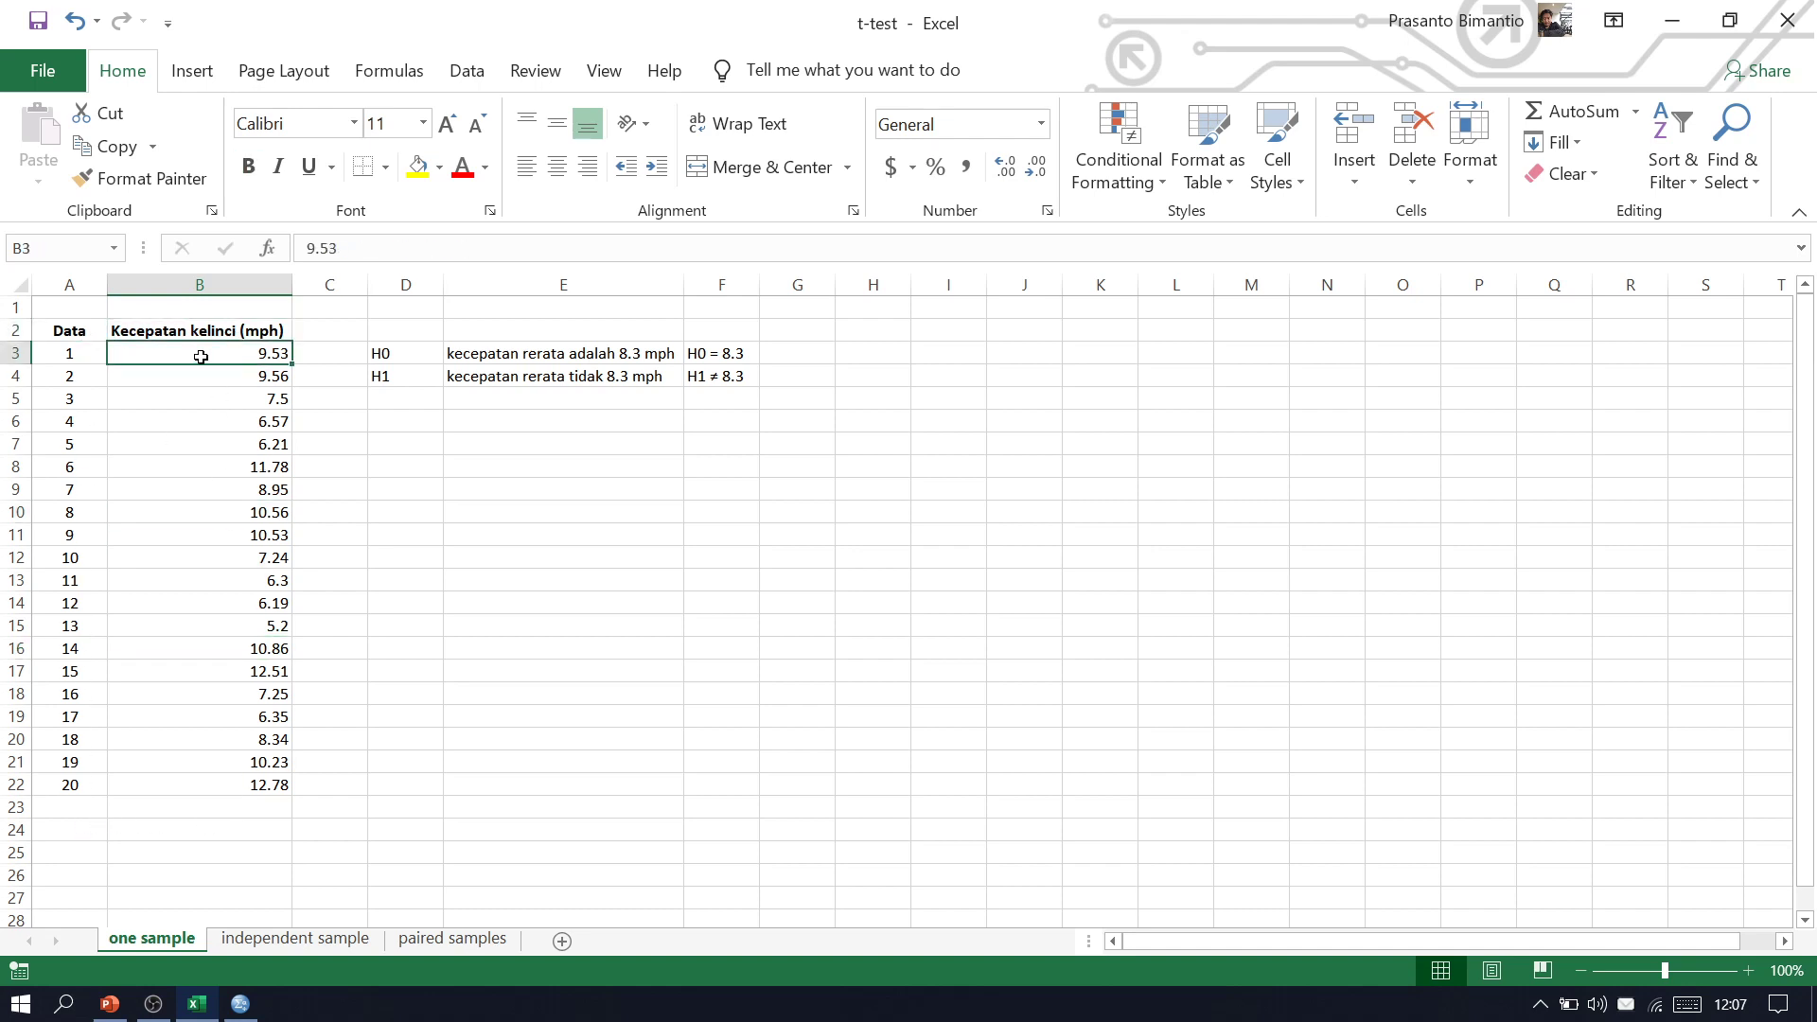
{"action": "left_click", "coordinate": [171, 333]}
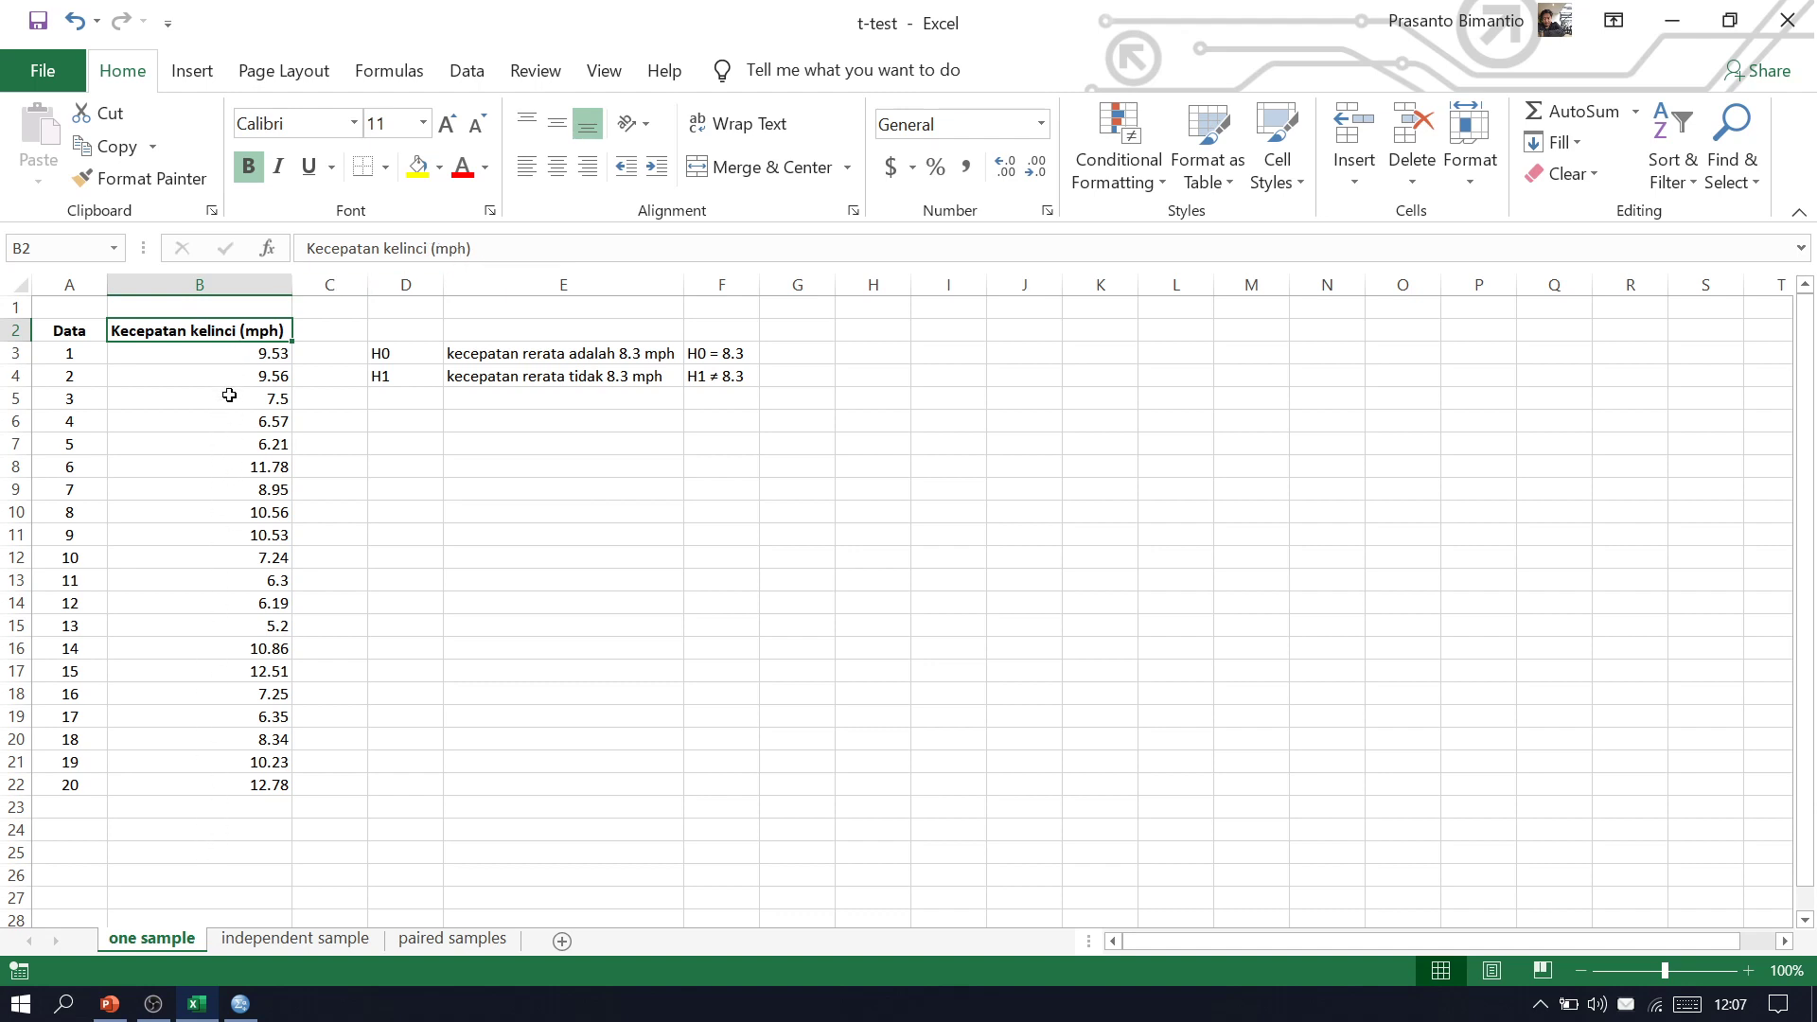
{"action": "left_click", "coordinate": [186, 777]}
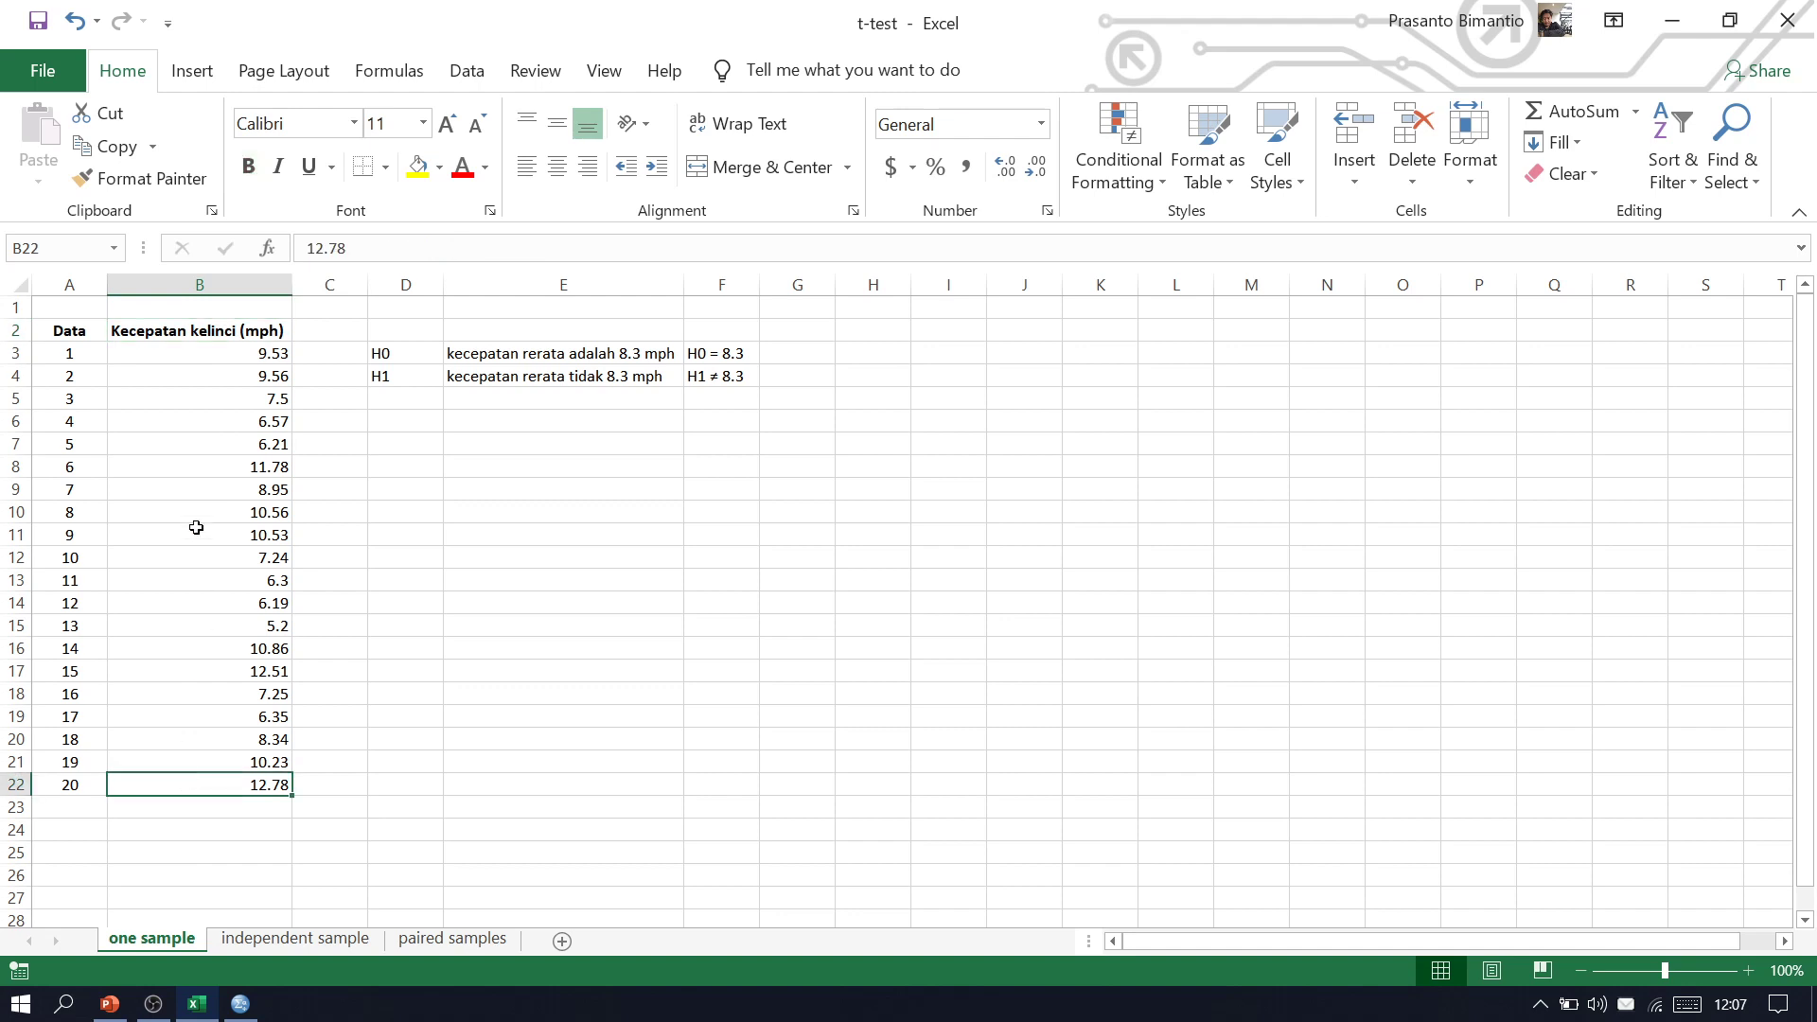
{"action": "left_click", "coordinate": [196, 355]}
{"action": "left_click", "coordinate": [196, 399]}
{"action": "left_click", "coordinate": [198, 648]}
{"action": "left_click", "coordinate": [202, 740]}
{"action": "left_click", "coordinate": [208, 785]}
{"action": "left_click", "coordinate": [419, 350]}
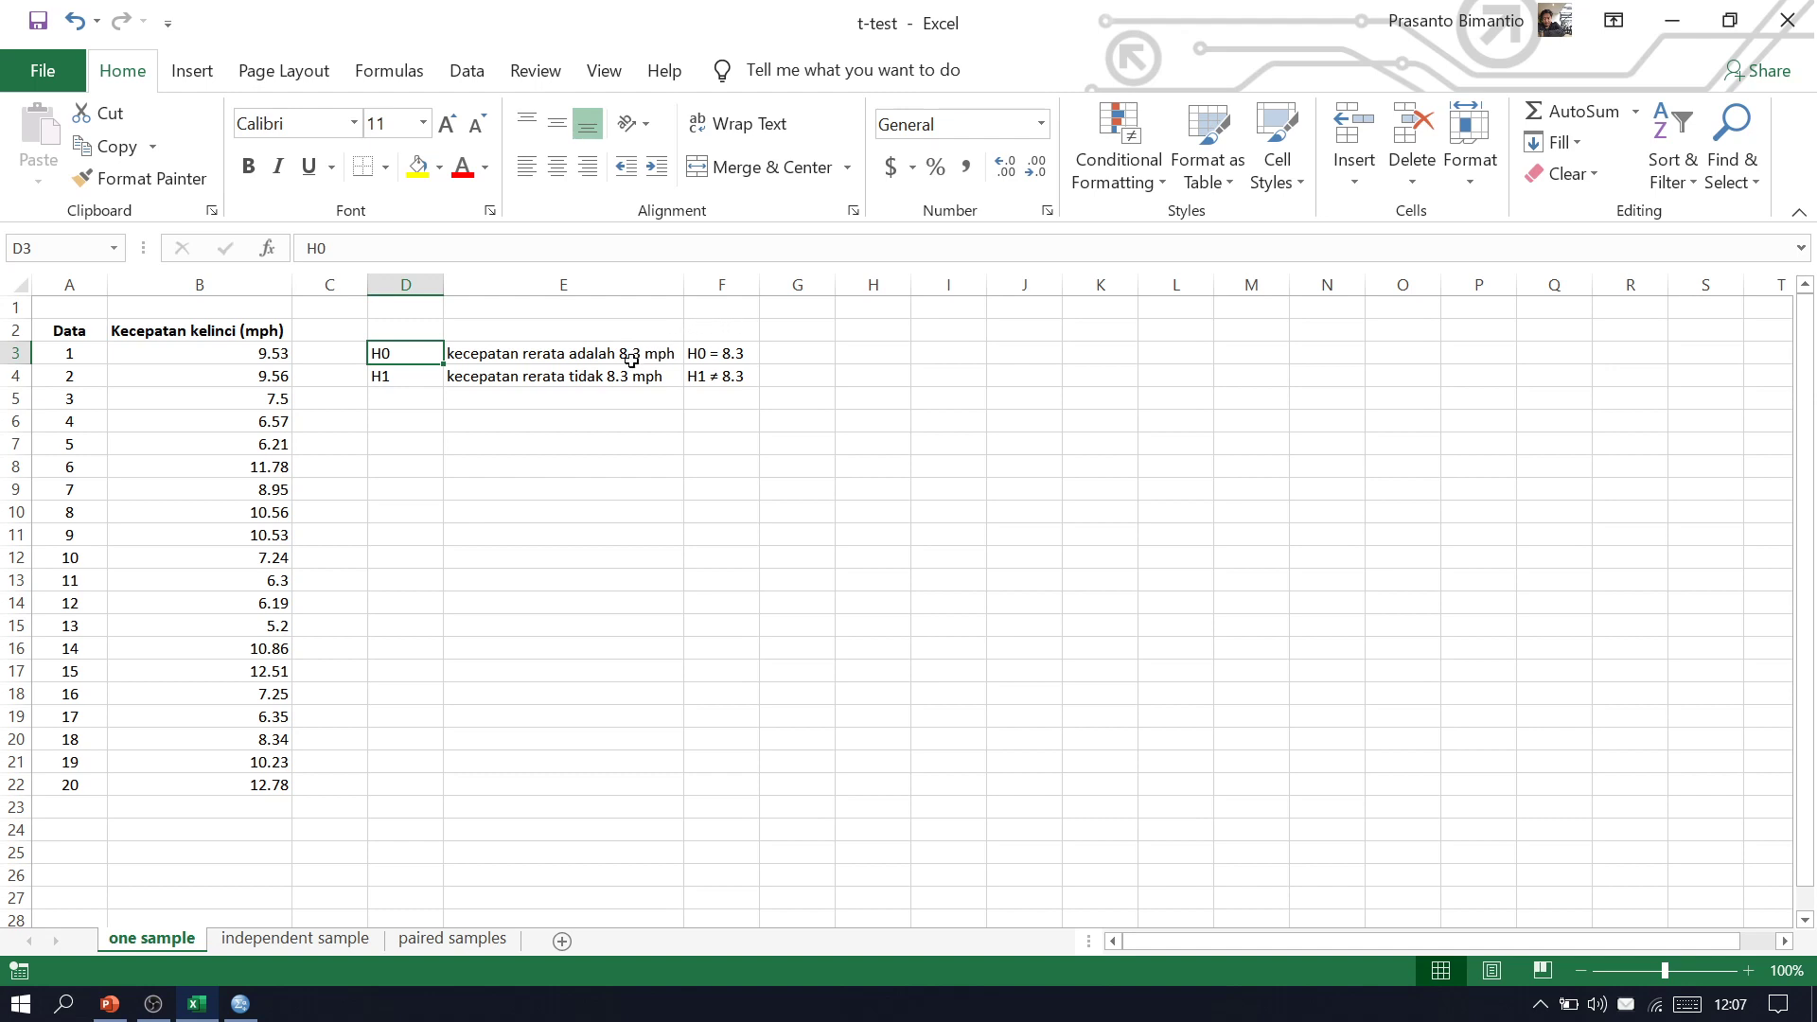
{"action": "left_click", "coordinate": [727, 356]}
{"action": "left_click", "coordinate": [426, 371]}
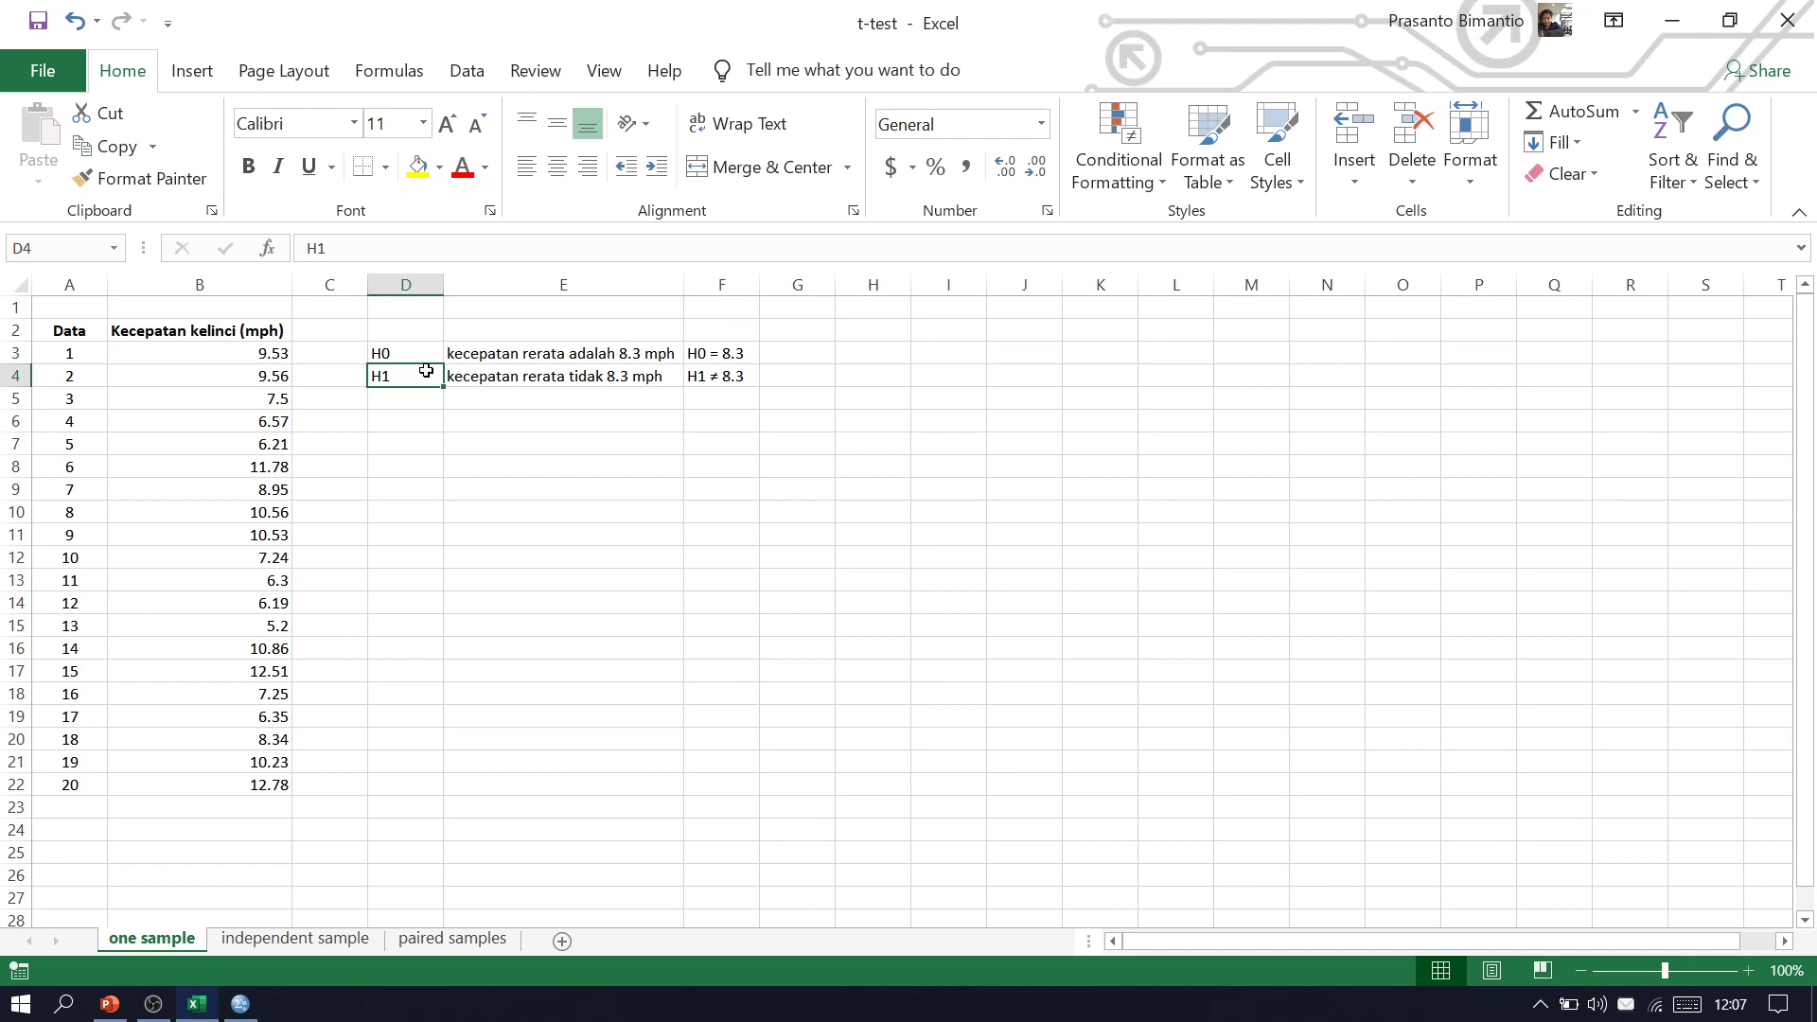
{"action": "left_click", "coordinate": [614, 371]}
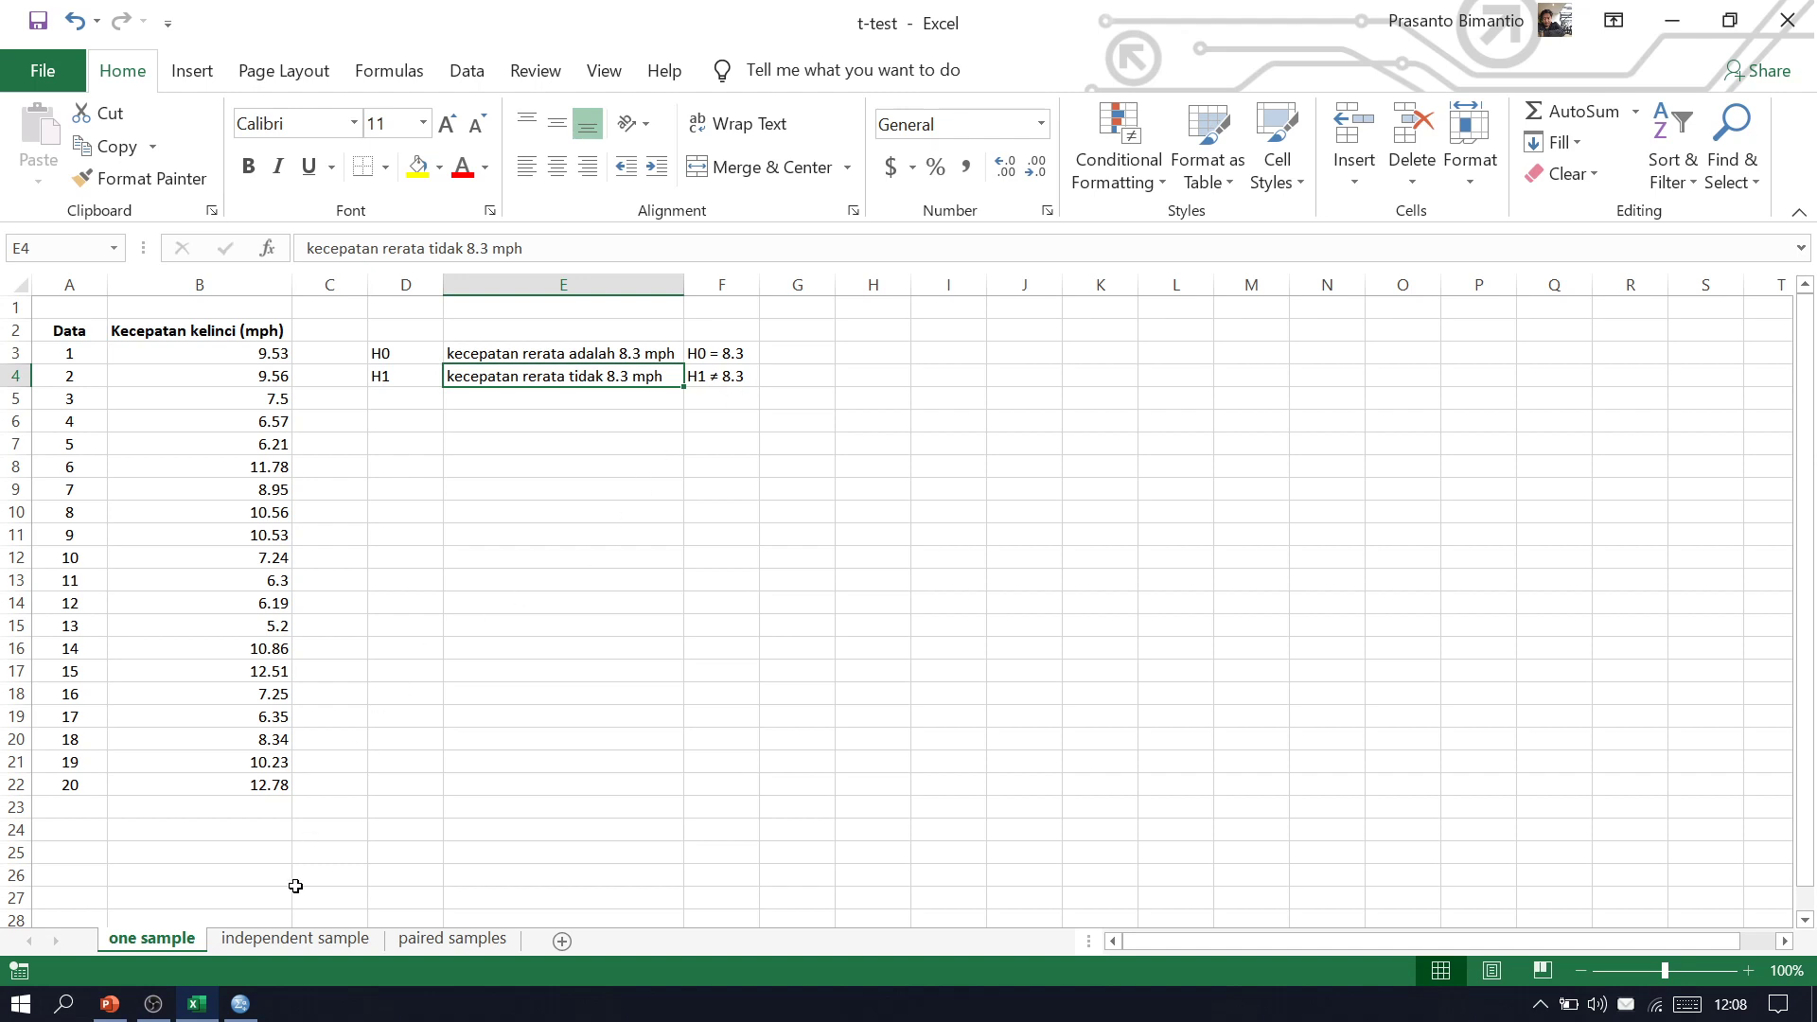
Step: Switch to SPSS Statistics and define a first variable named kecepatan_kelinci in the variable definitions
{"action": "left_click", "coordinate": [249, 1002]}
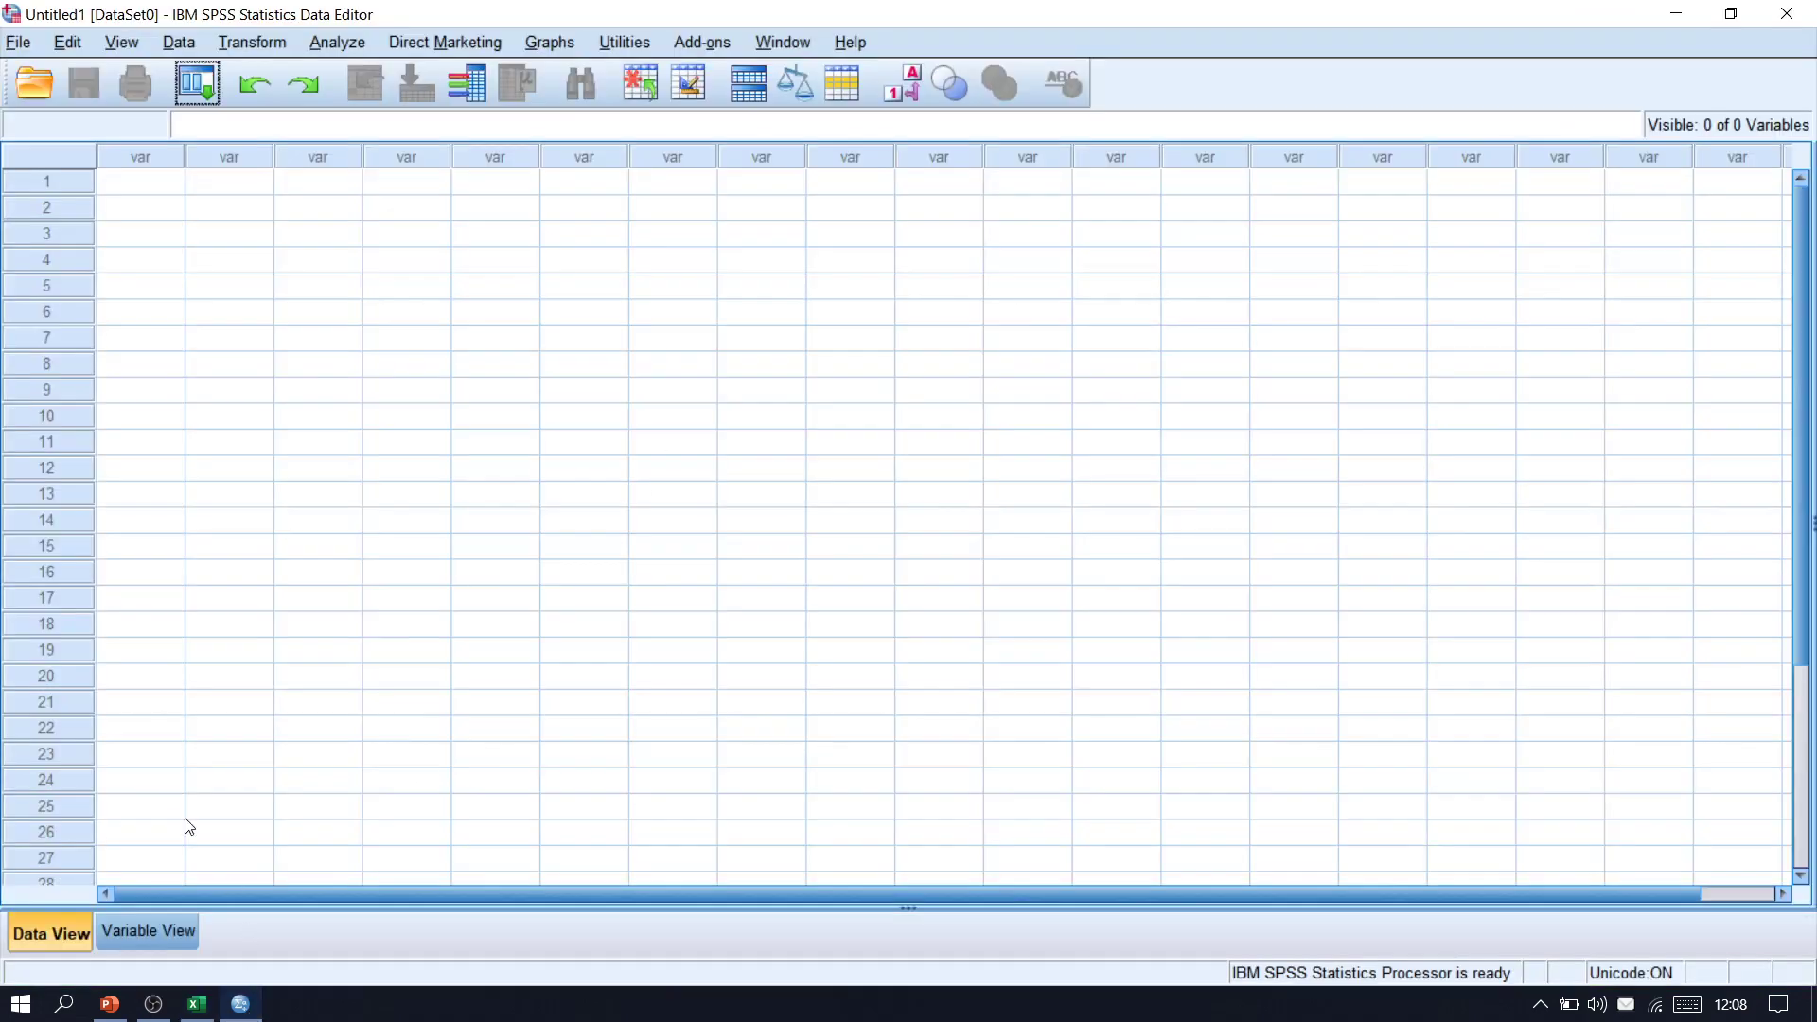
{"action": "left_click", "coordinate": [132, 933]}
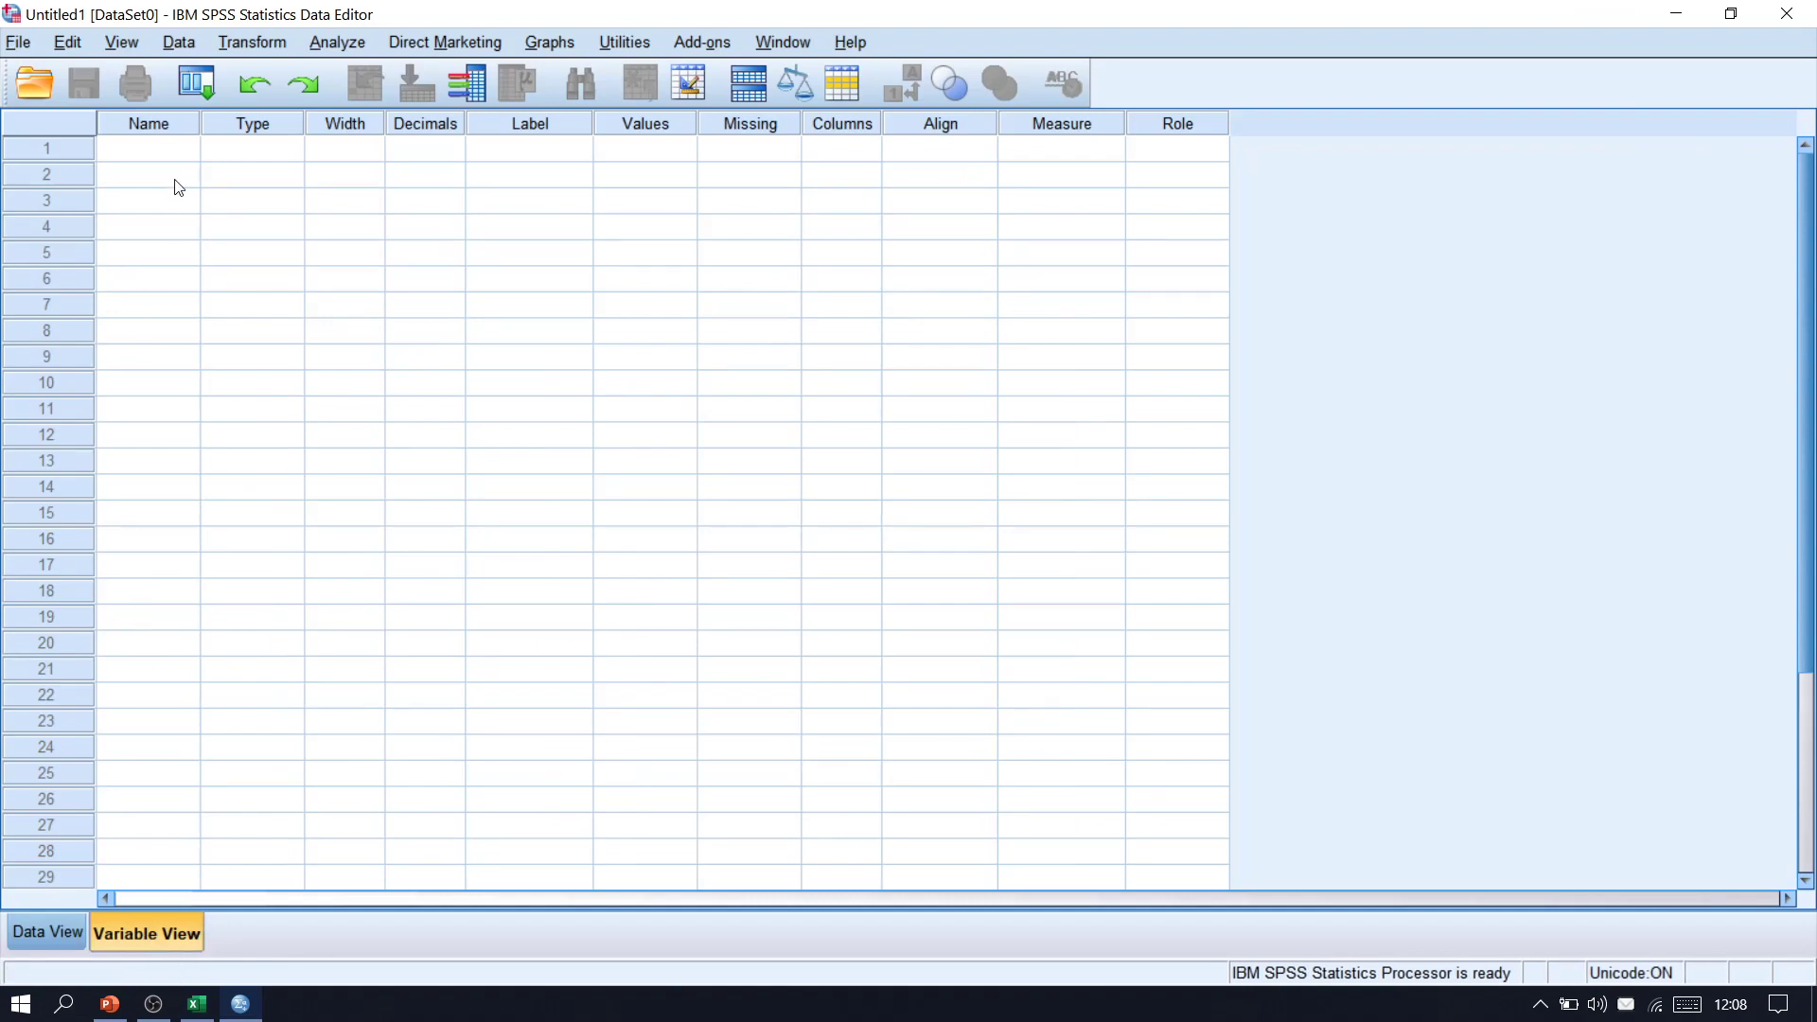
{"action": "left_click", "coordinate": [176, 154]}
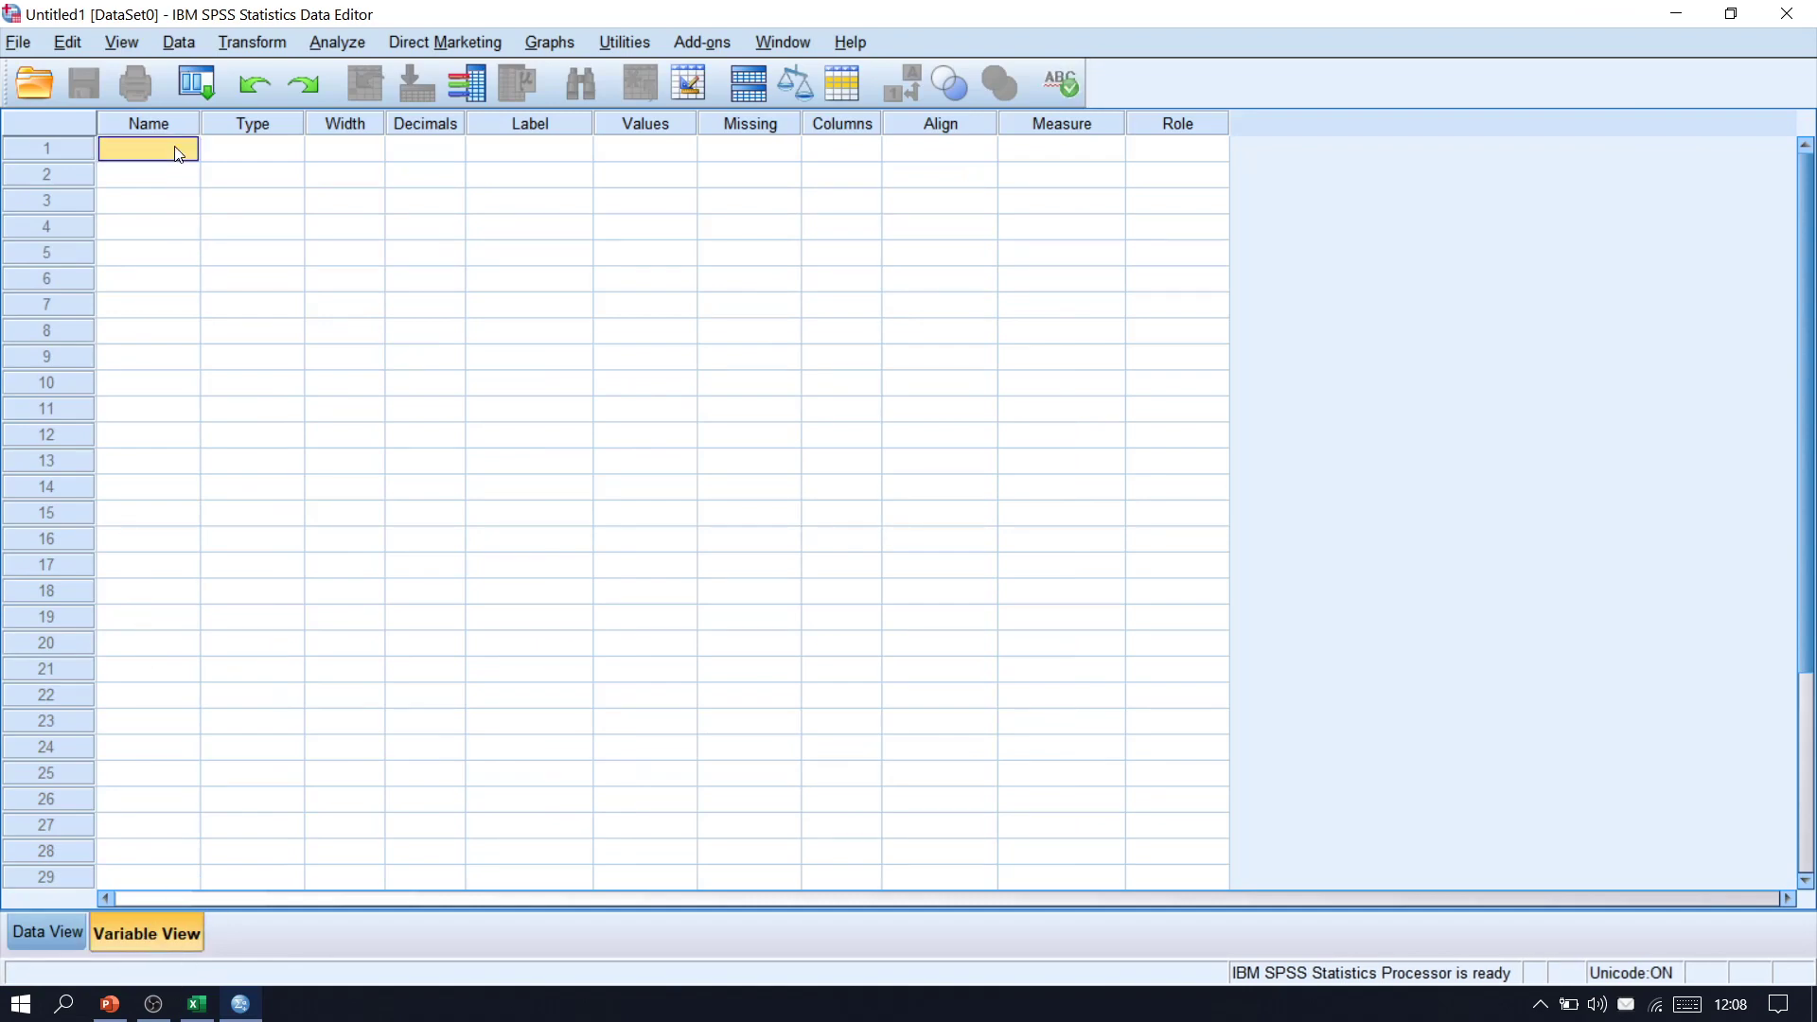
{"action": "type", "text": "ke"}
{"action": "type", "text": "cepatan_ke"}
{"action": "type", "text": "linci"}
{"action": "left_click", "coordinate": [274, 305]}
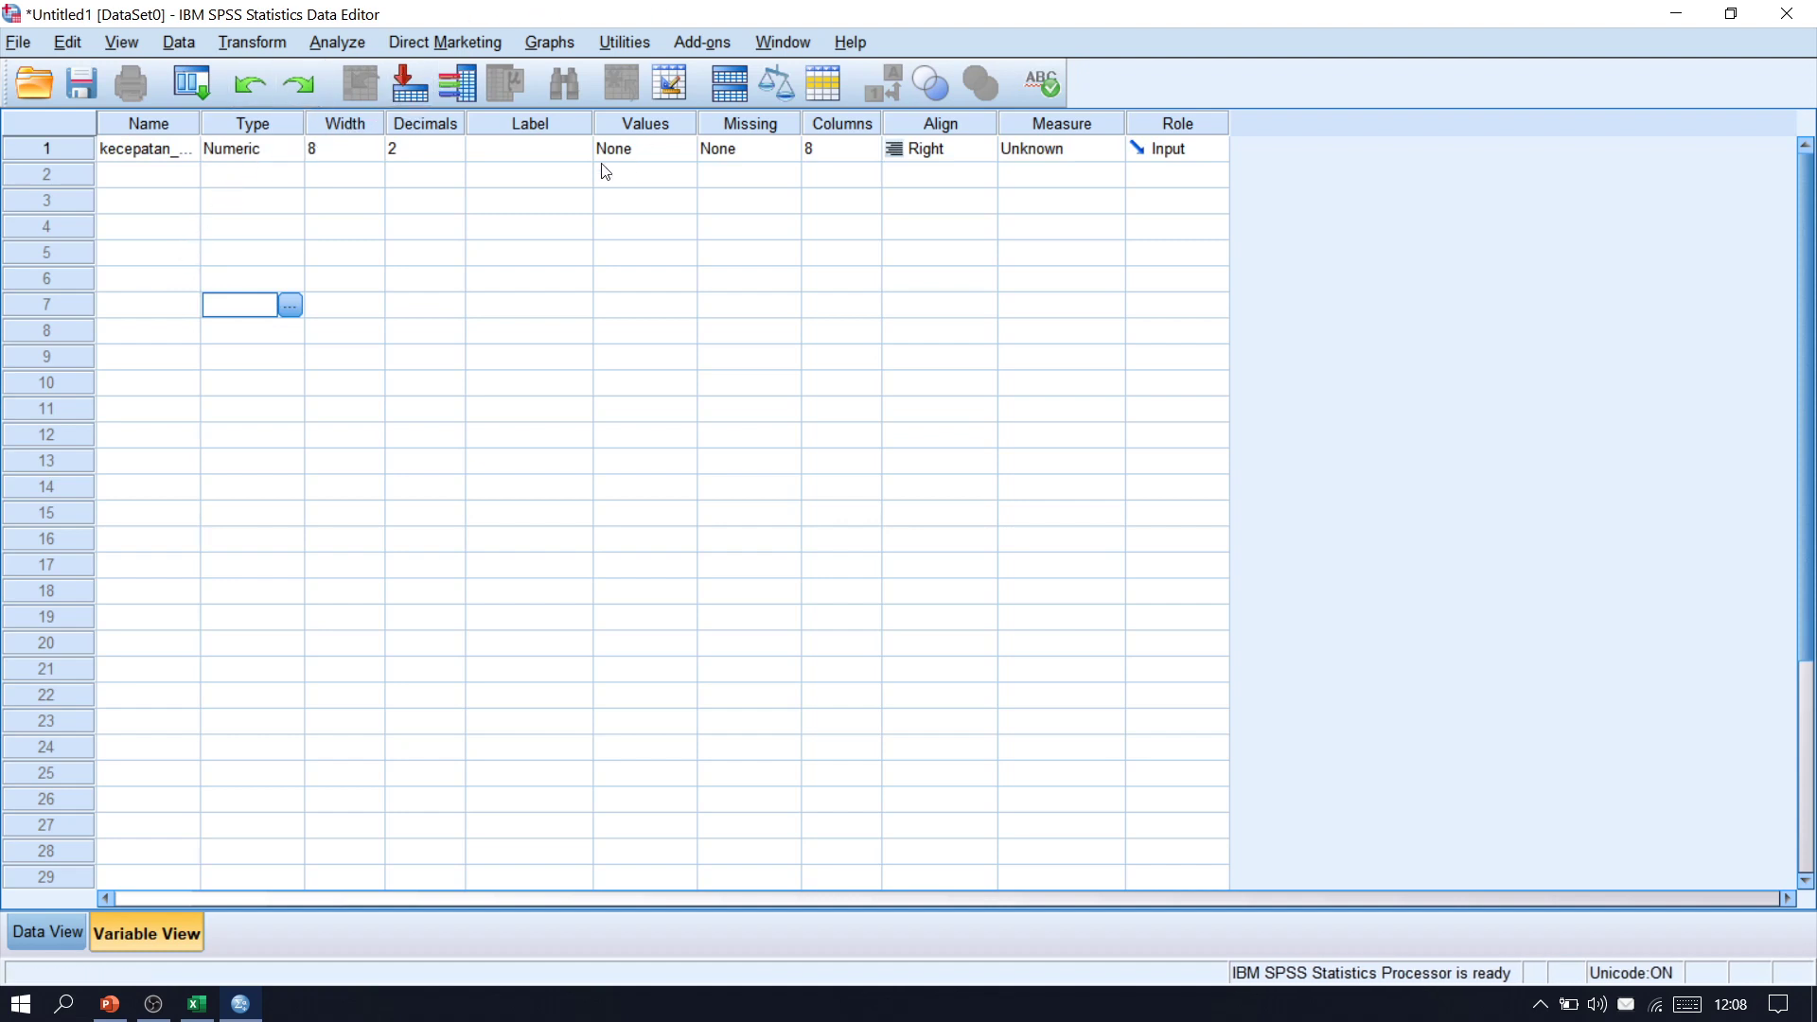
Step: Give the kecepatan_kelinci variable the label kecepatan
{"action": "left_click", "coordinate": [499, 145]}
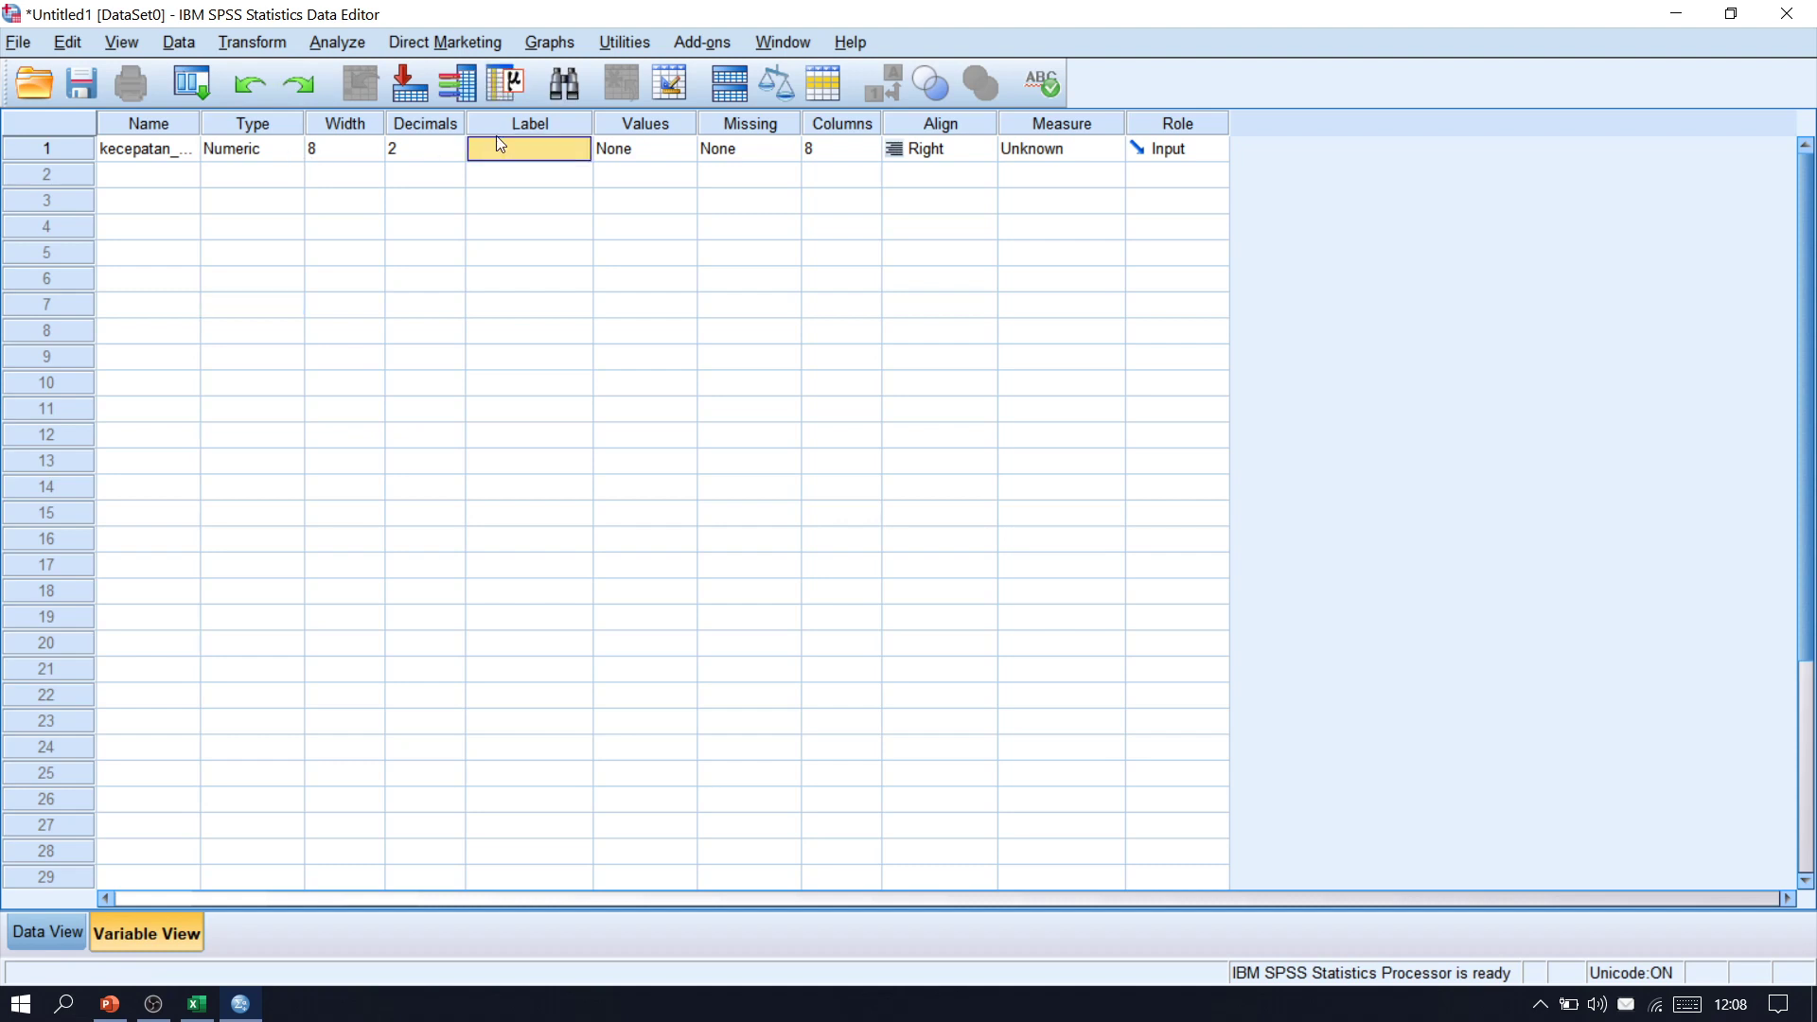
{"action": "type", "text": "kecepatan"}
{"action": "left_click", "coordinate": [719, 228]}
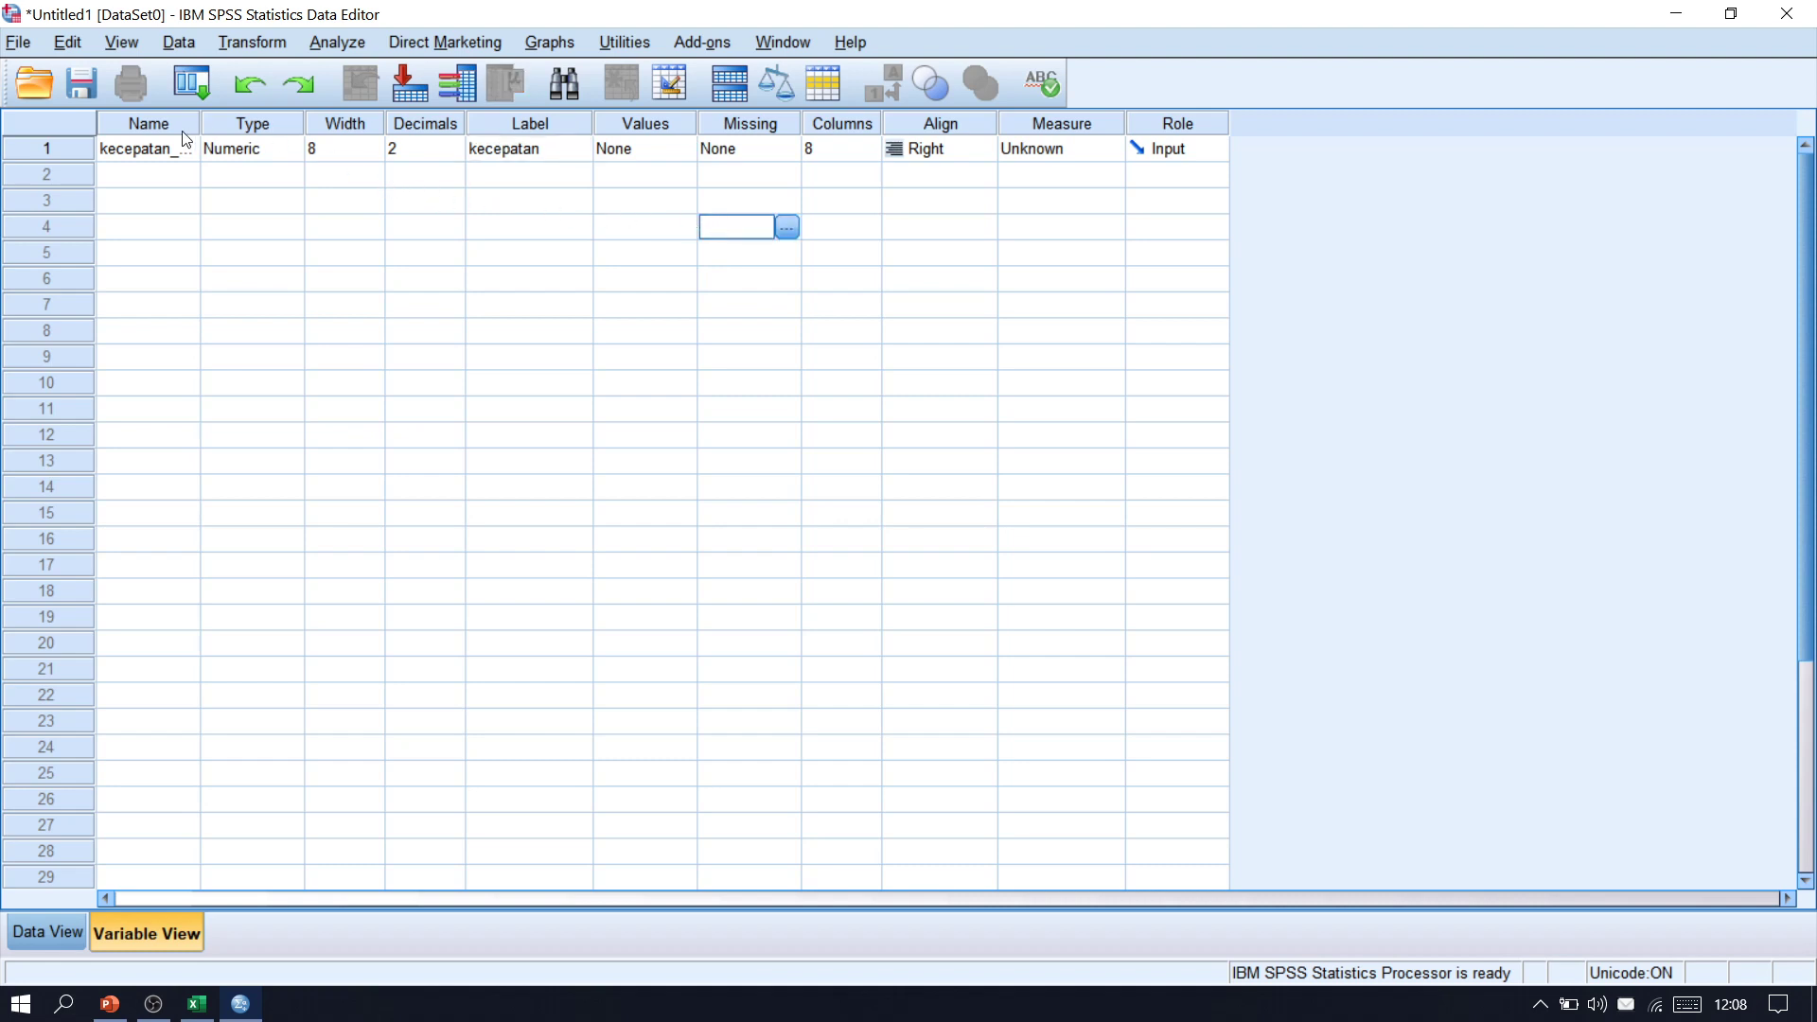
Step: Widen the Name column in Variable View and the kecepatan_kelinci column in Data View to fit the full variable name
{"action": "left_click", "coordinate": [174, 153]}
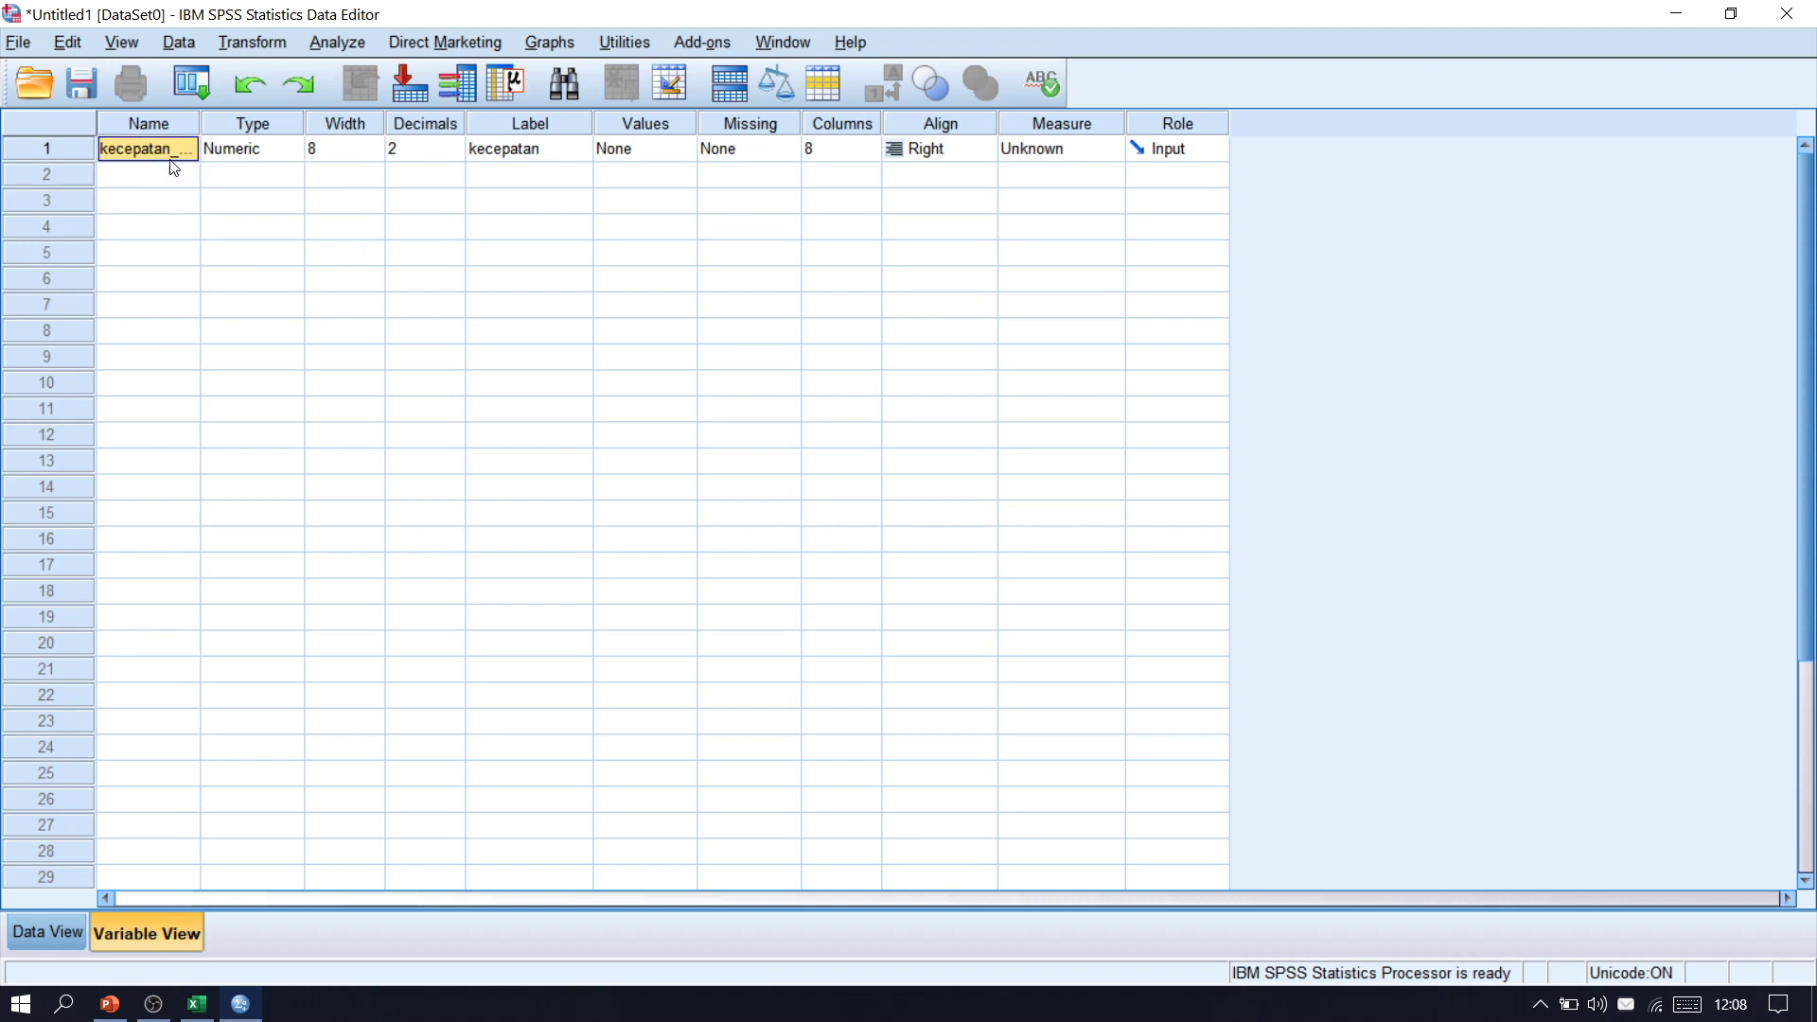
{"action": "left_click_drag", "start_coordinate": [204, 122], "coordinate": [258, 123]}
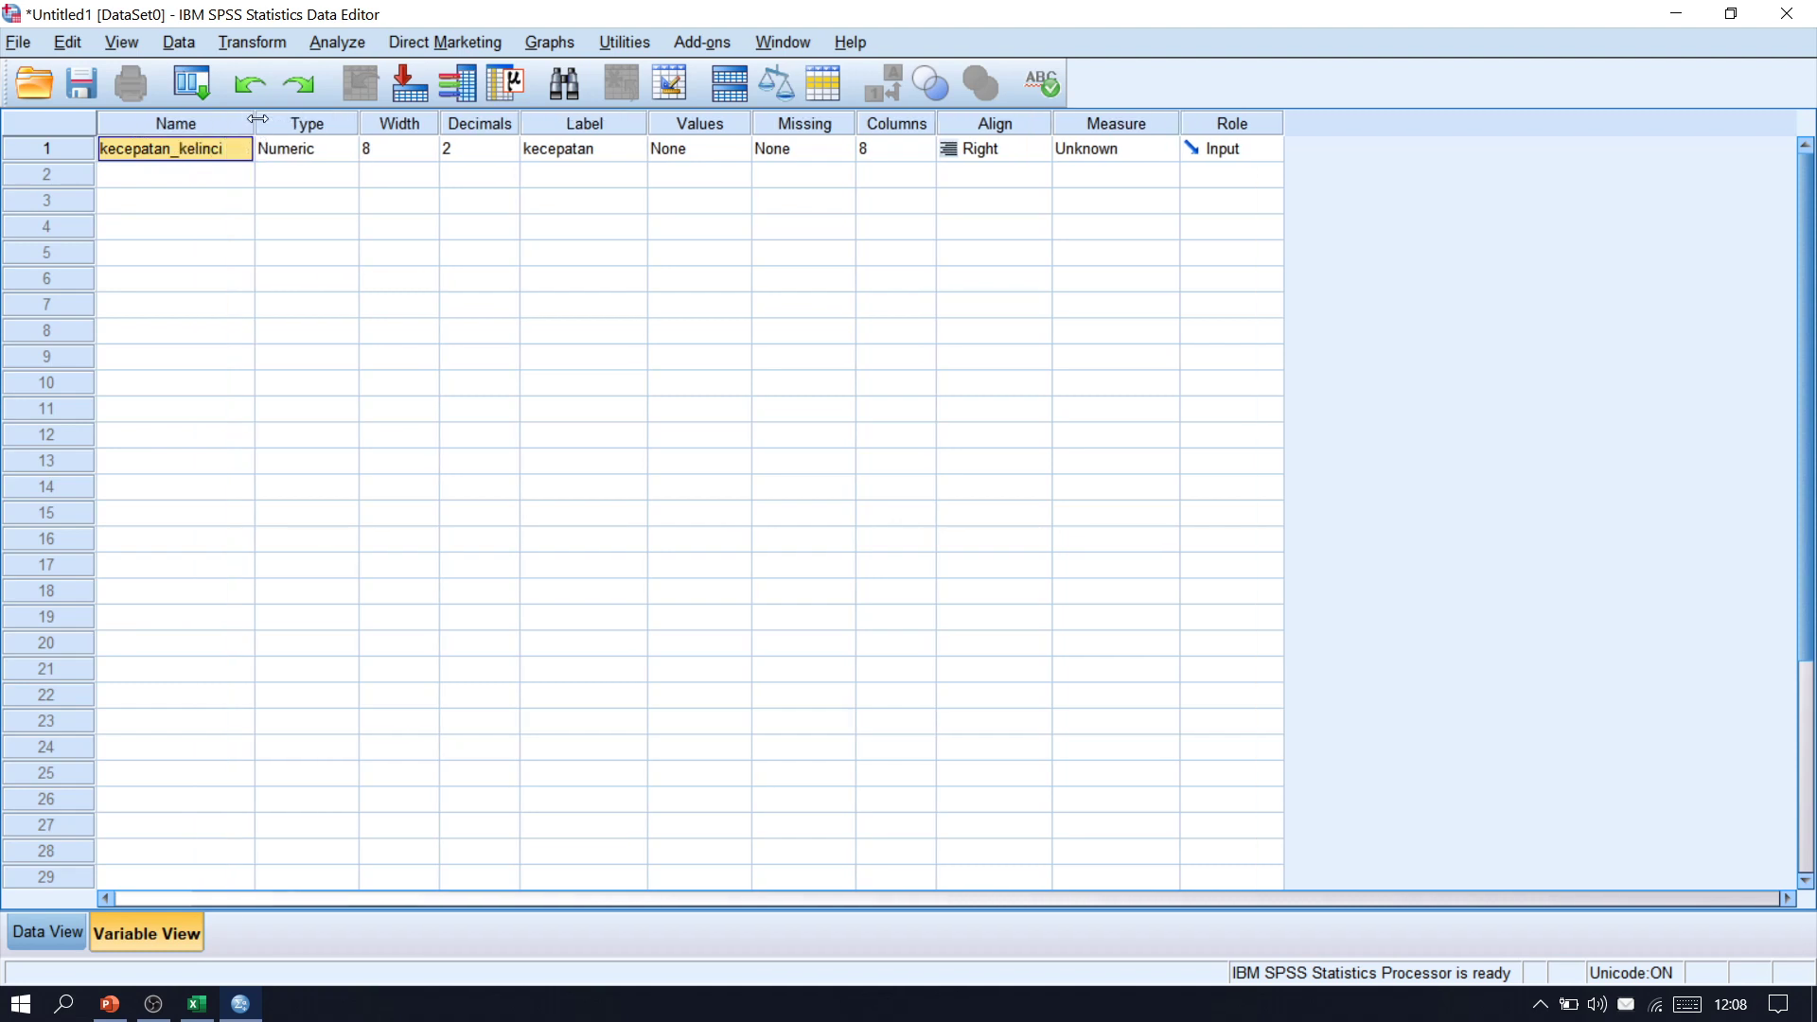
{"action": "left_click", "coordinate": [66, 931]}
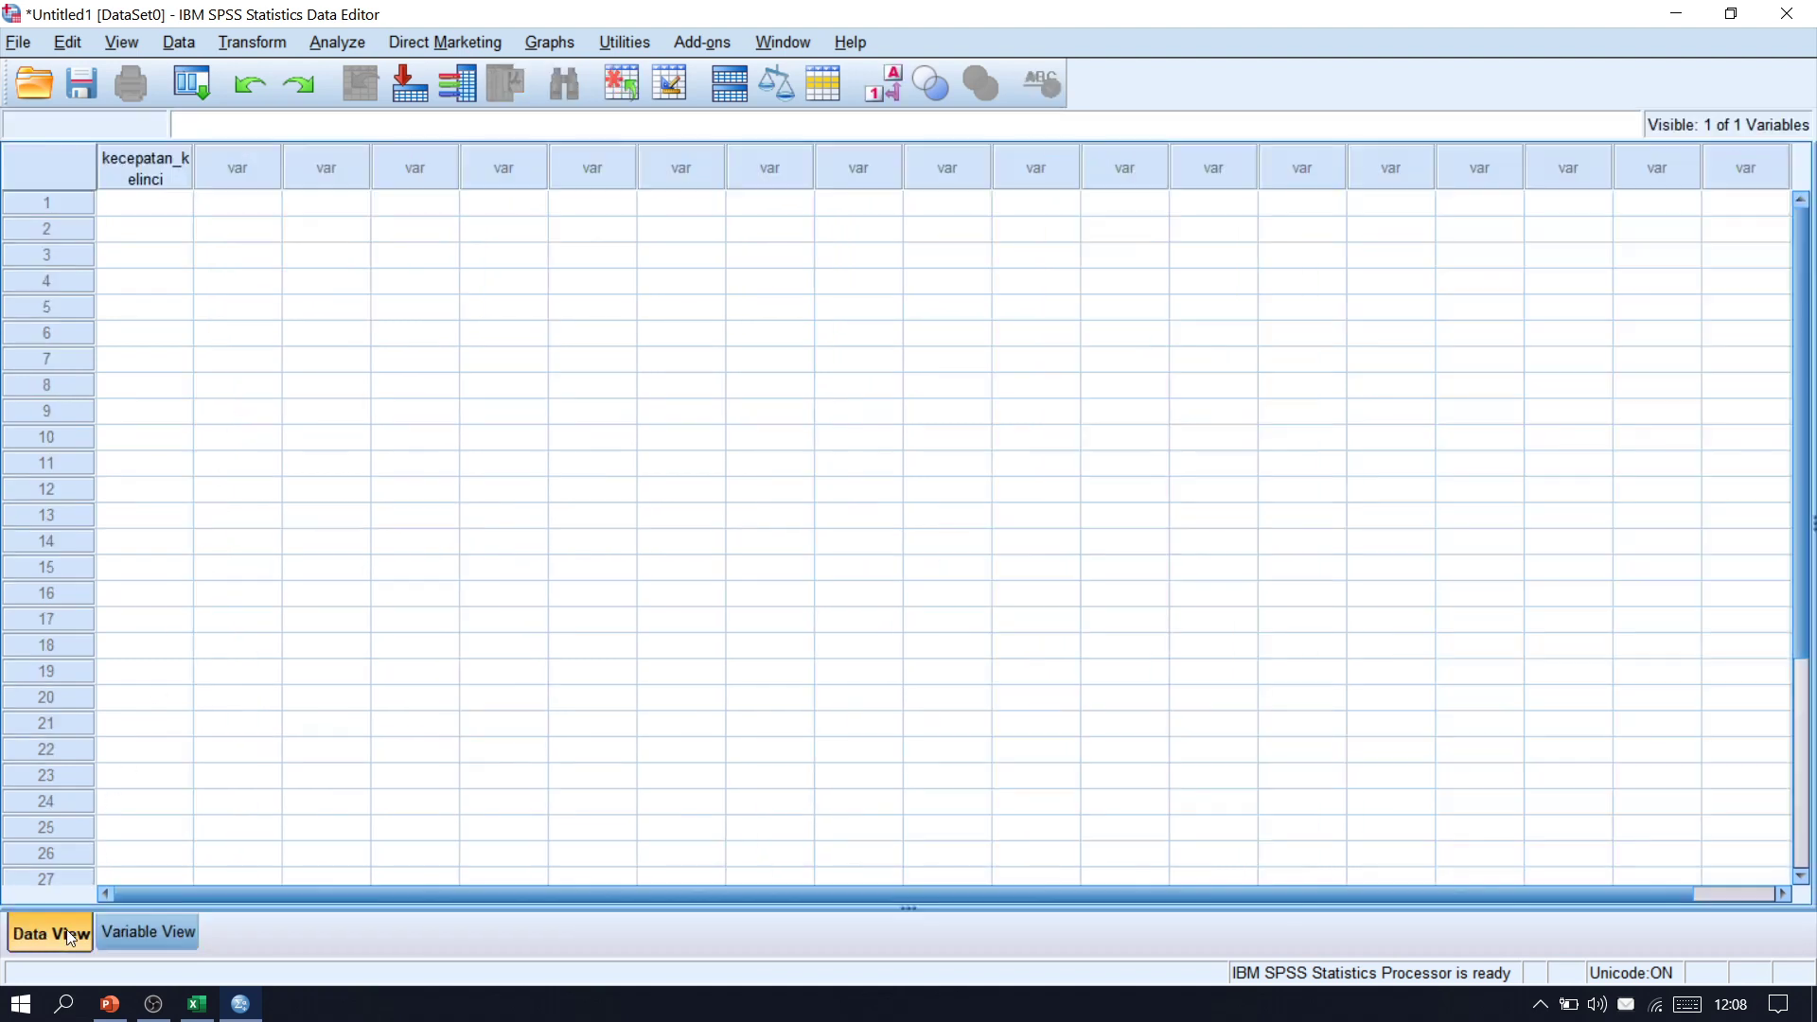
{"action": "left_click_drag", "start_coordinate": [189, 168], "coordinate": [246, 161]}
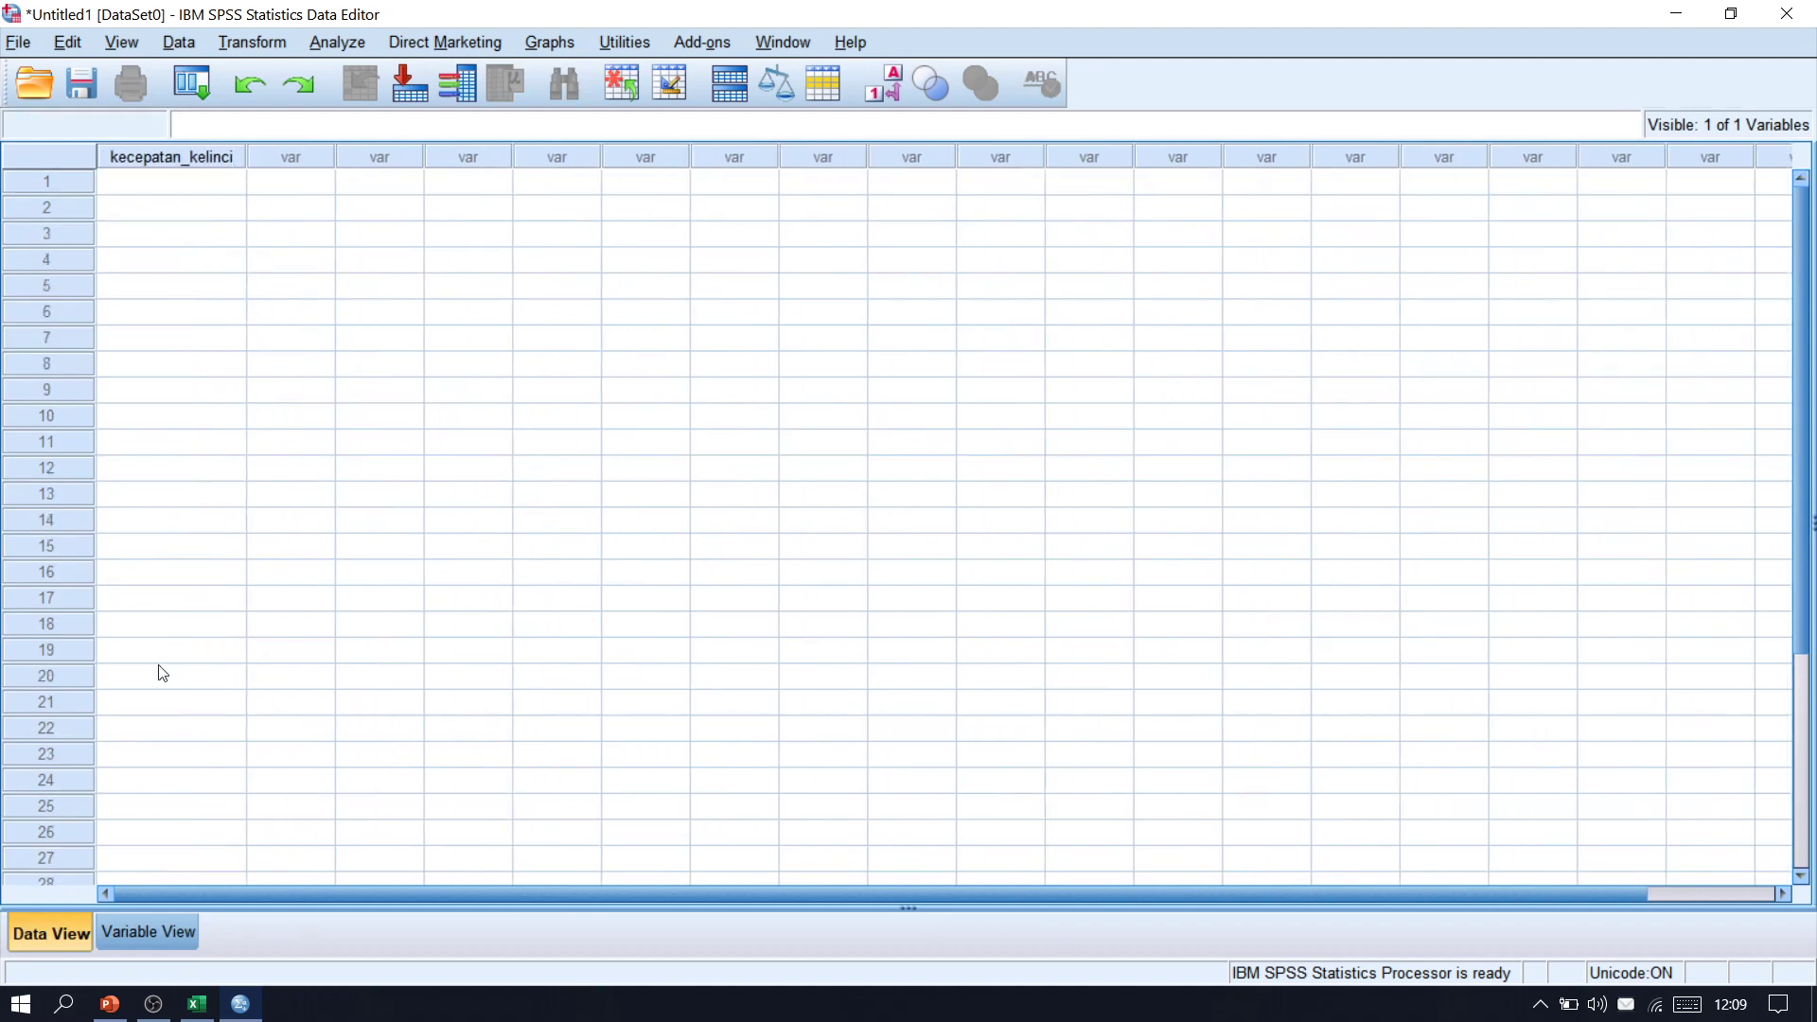
Step: Switch to the Excel workbook and copy the 20 rabbit speed values in B3:B22
{"action": "left_click", "coordinate": [196, 1004]}
{"action": "left_click_drag", "start_coordinate": [184, 346], "coordinate": [173, 801]}
{"action": "left_click_drag", "start_coordinate": [231, 349], "coordinate": [224, 782]}
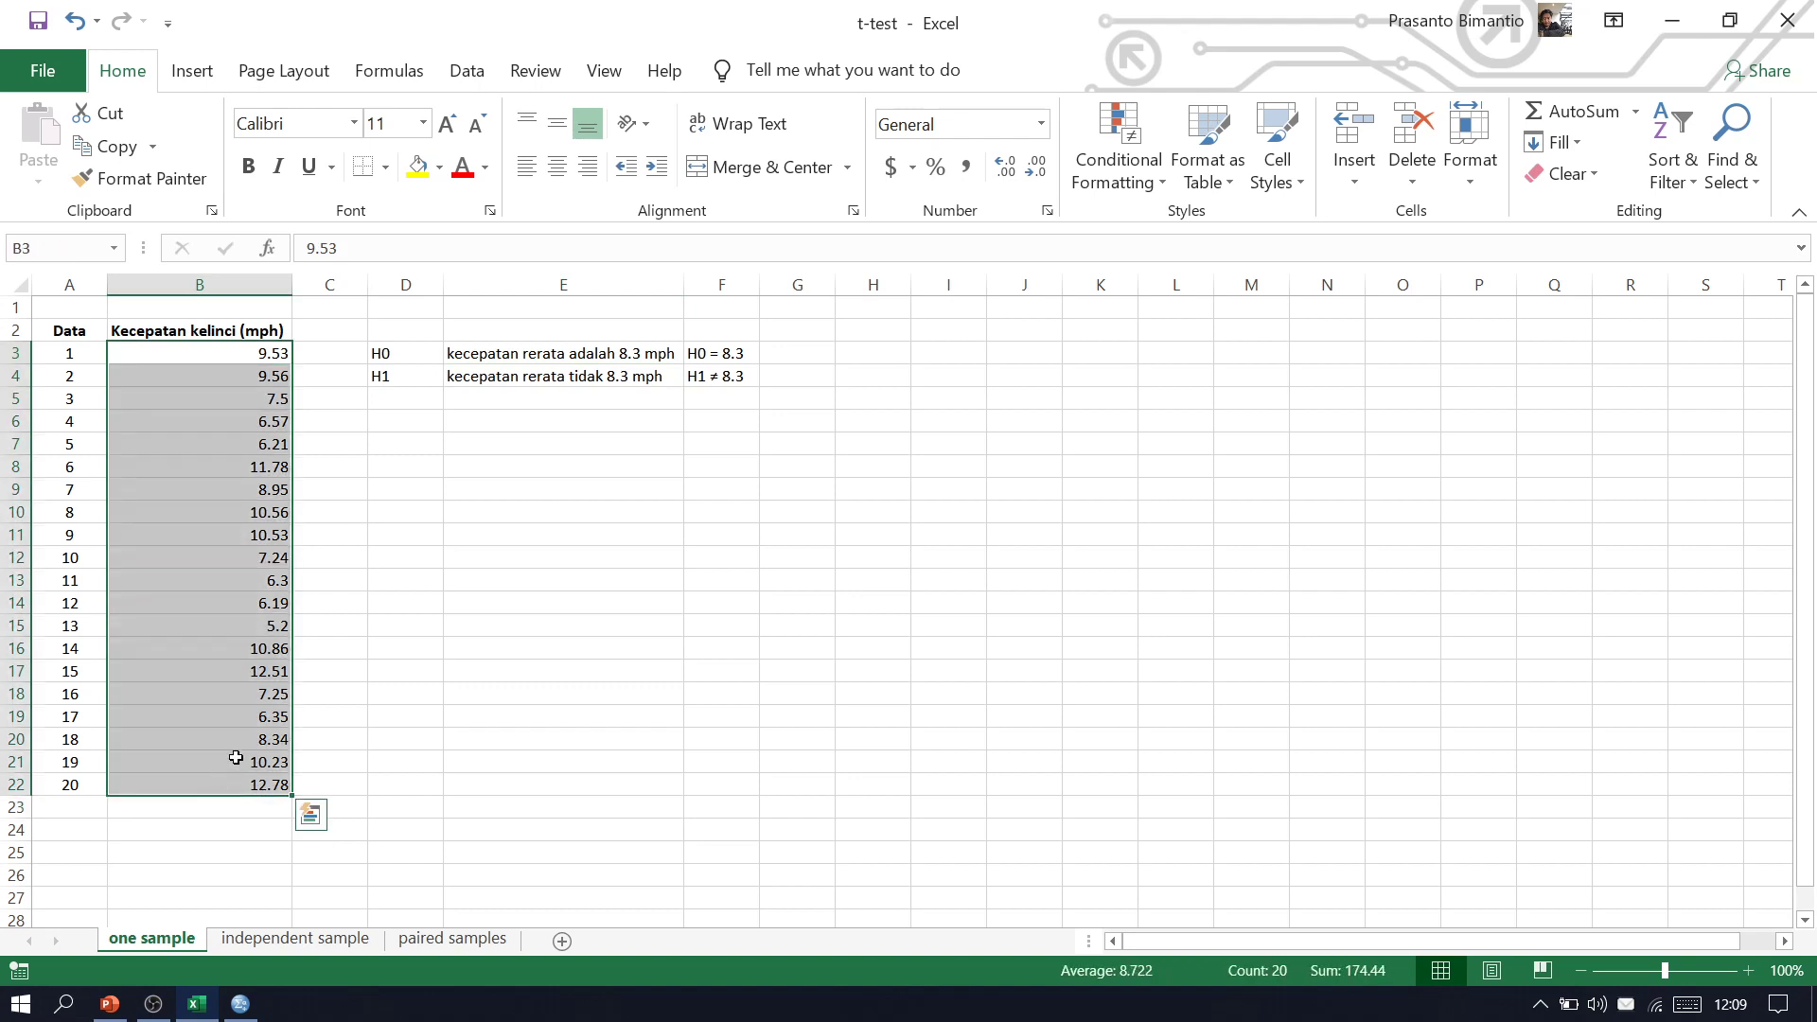
{"action": "right_click", "coordinate": [237, 760]}
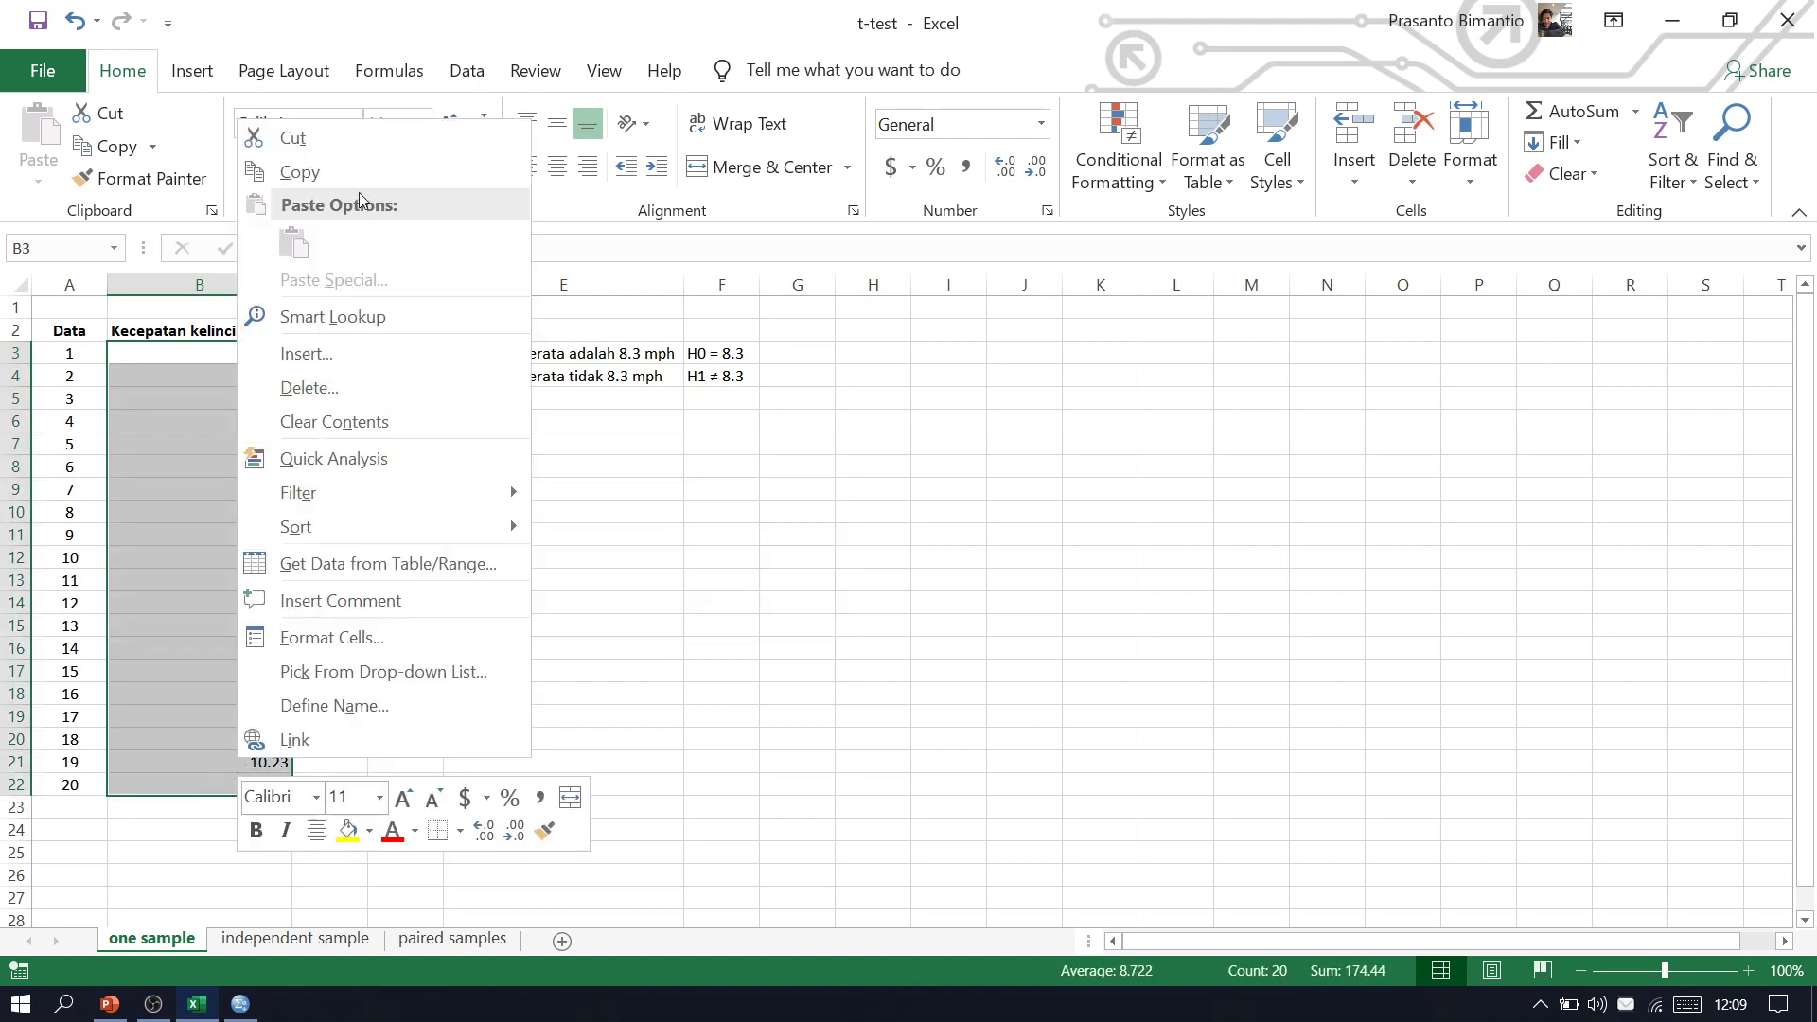
{"action": "left_click", "coordinate": [299, 172]}
Step: Return to SPSS and paste the copied speeds into the kecepatan_kelinci column starting at row 1
{"action": "key", "text": "alt+Tab"}
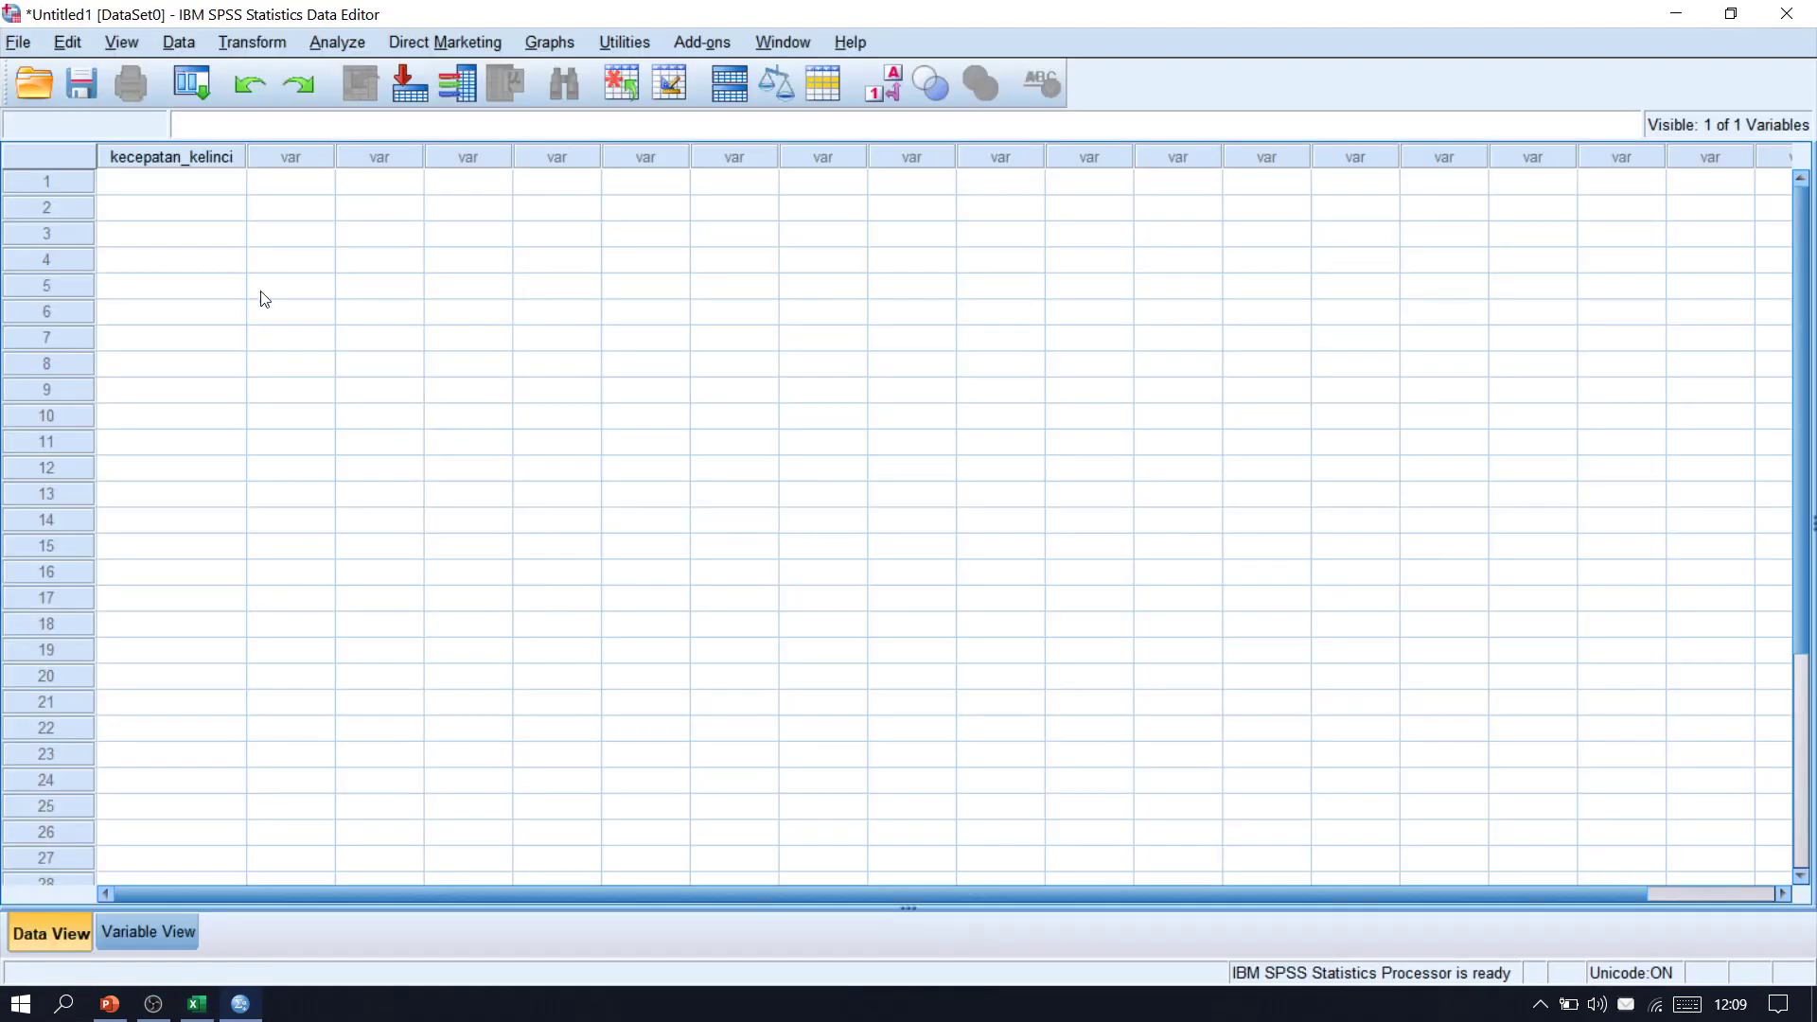
{"action": "left_click", "coordinate": [195, 188]}
{"action": "right_click", "coordinate": [195, 191]}
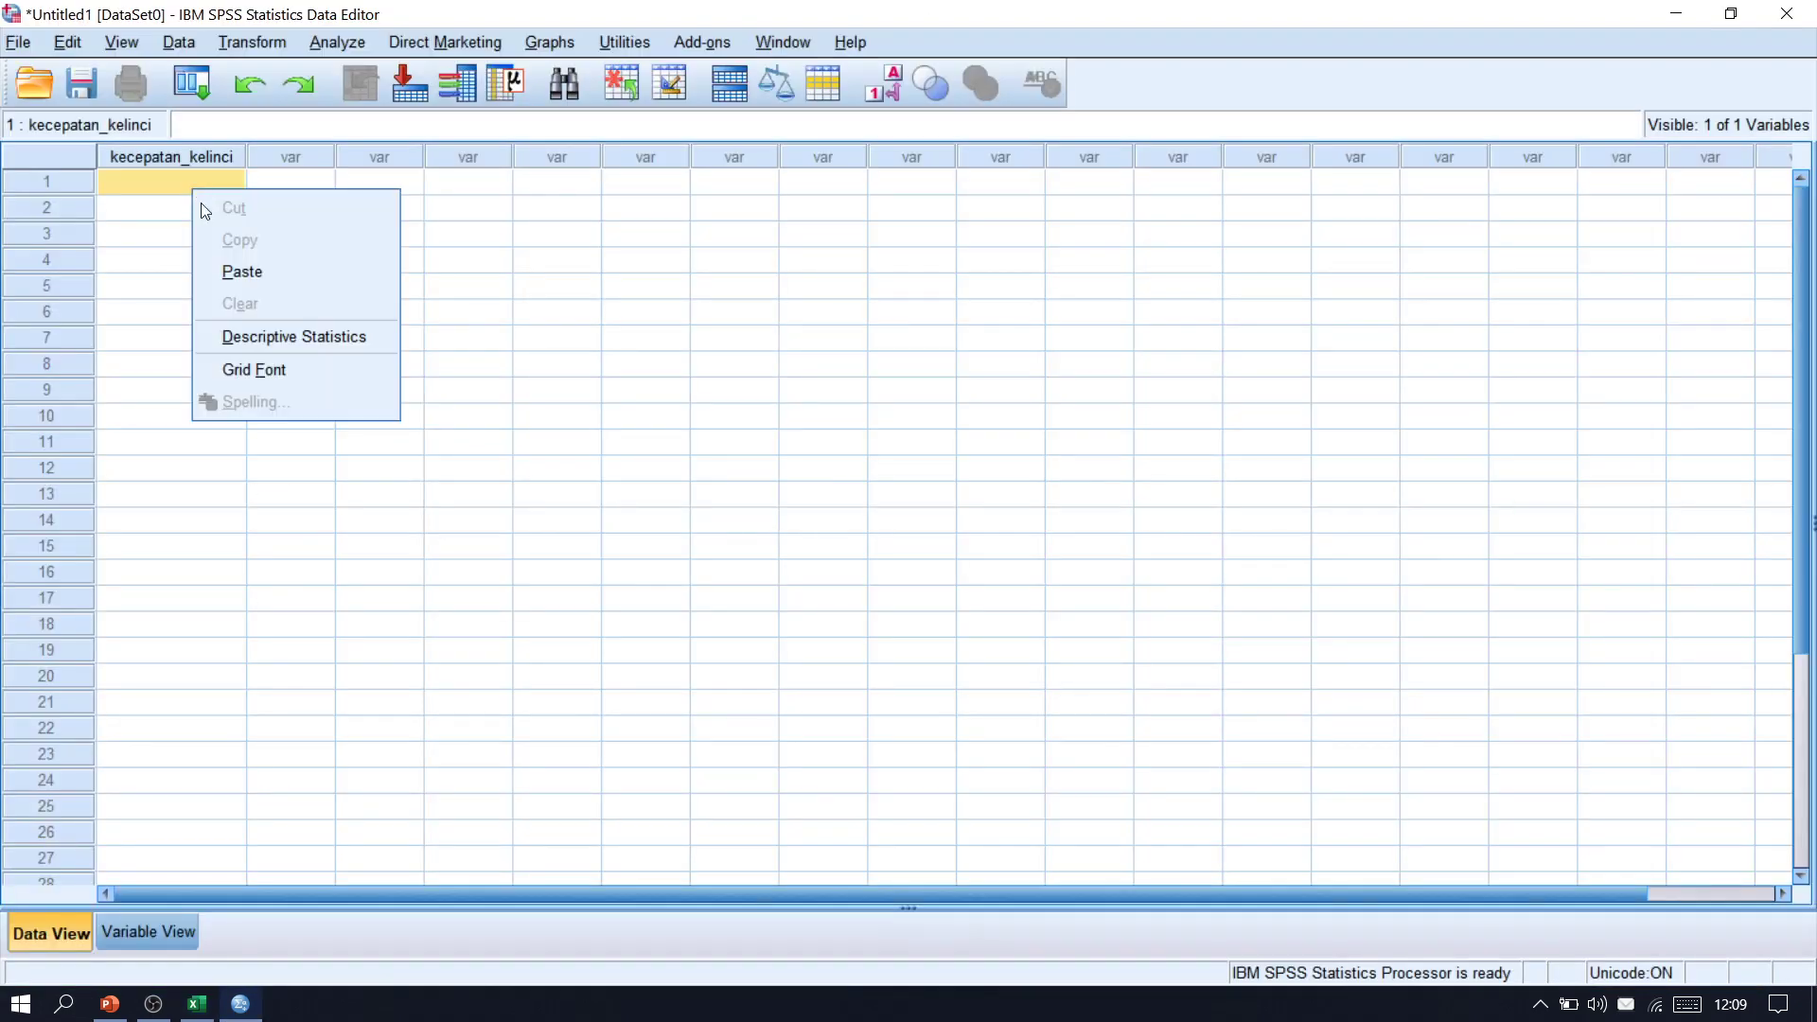
{"action": "left_click", "coordinate": [245, 274]}
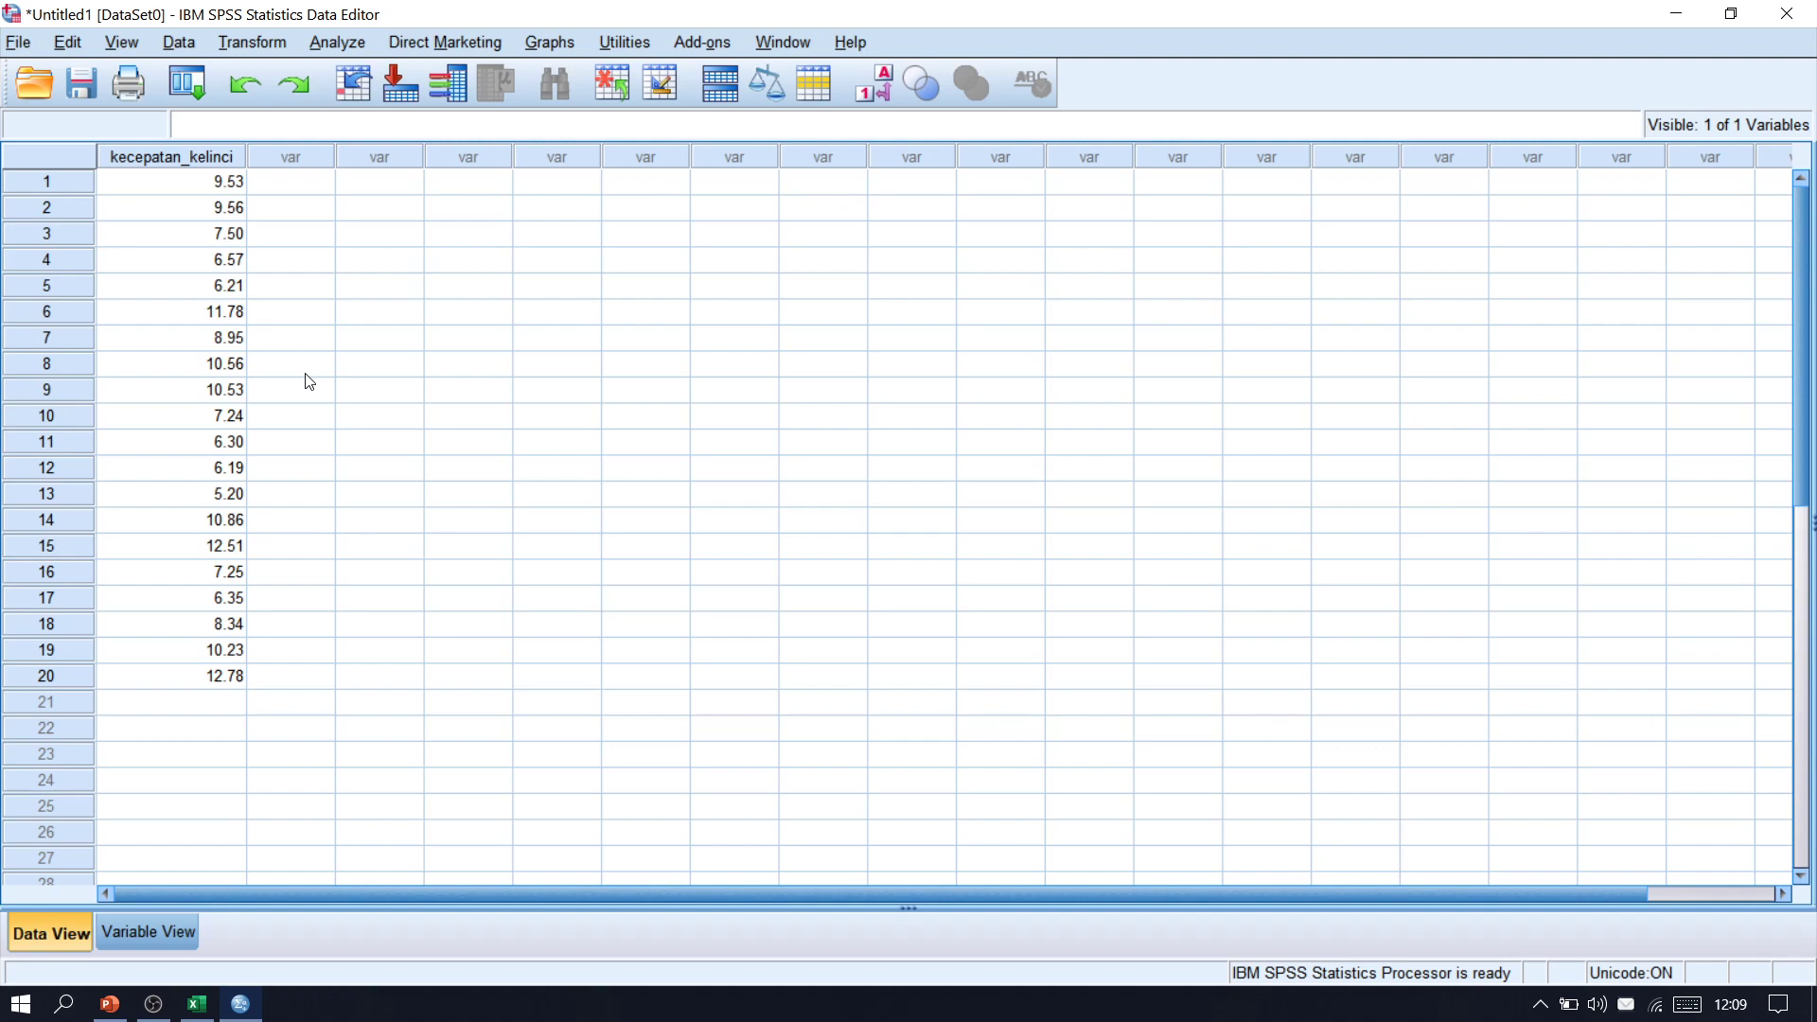
Step: Switch to the Excel workbook and make the H0 hypothesis row D3:F3 bold
{"action": "left_click", "coordinate": [197, 1004]}
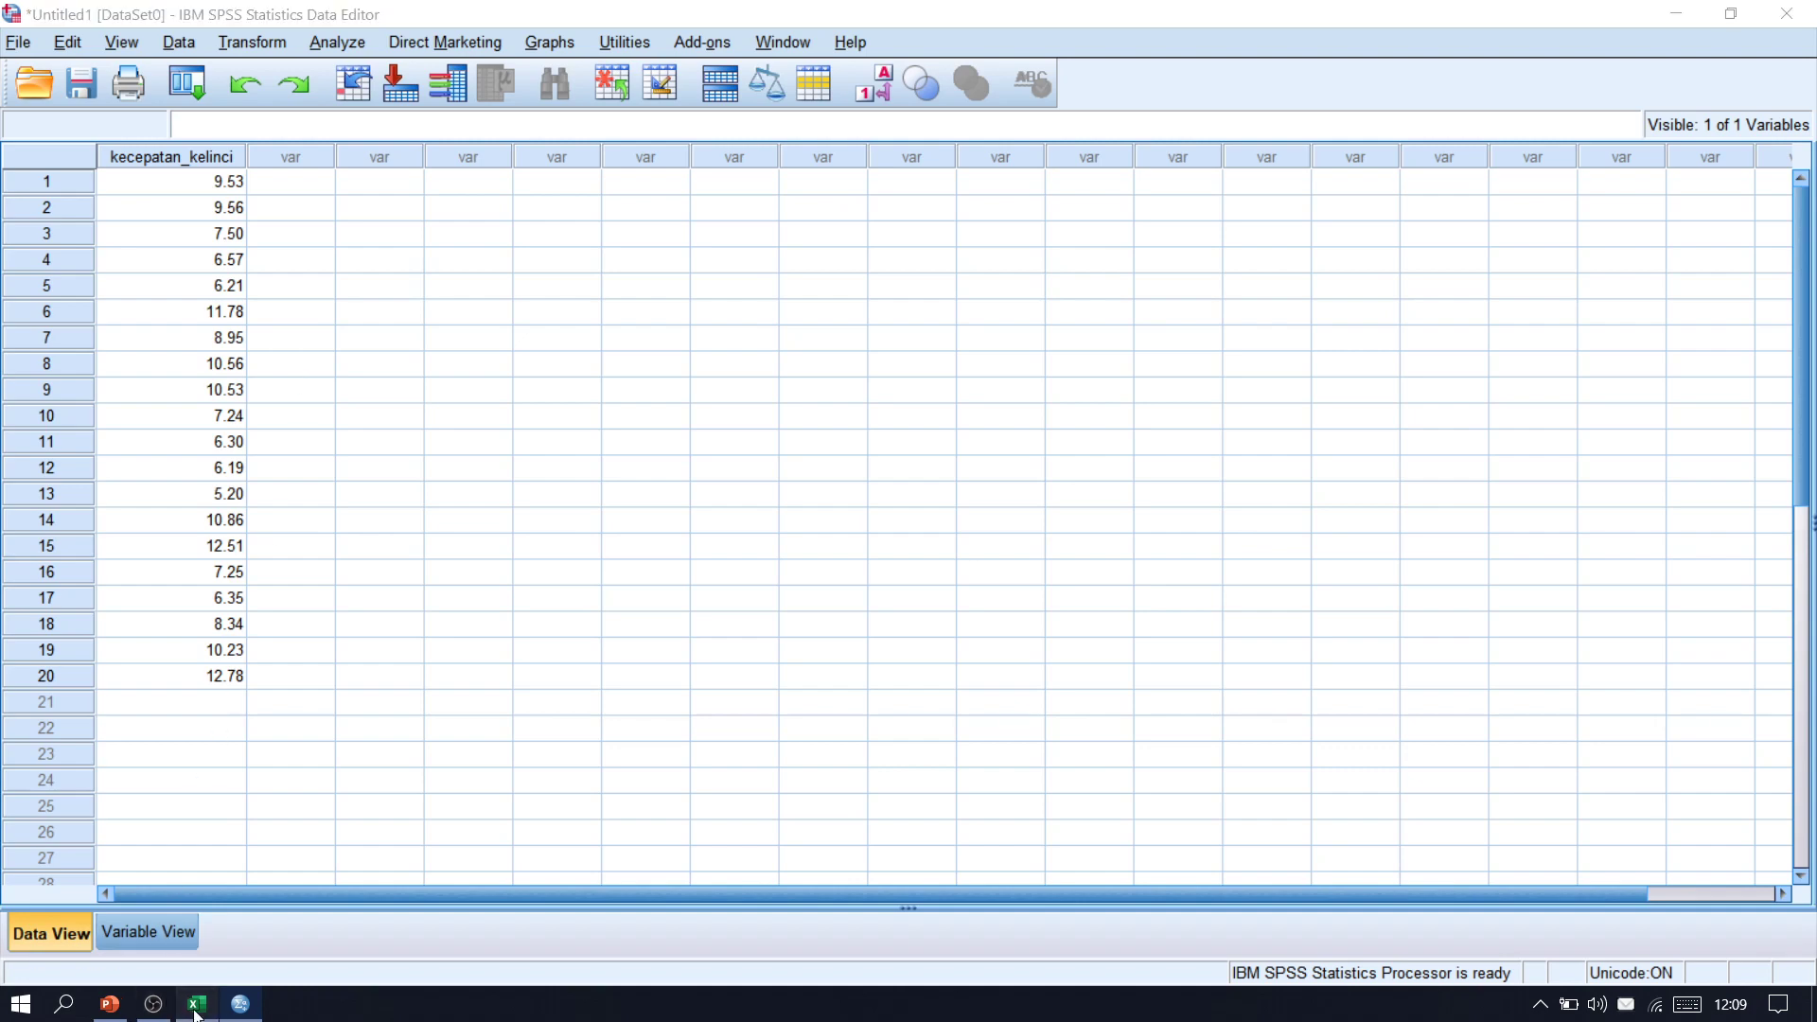
{"action": "left_click", "coordinate": [561, 487]}
{"action": "left_click_drag", "start_coordinate": [379, 354], "coordinate": [720, 354]}
{"action": "left_click", "coordinate": [248, 167]}
{"action": "left_click", "coordinate": [518, 439]}
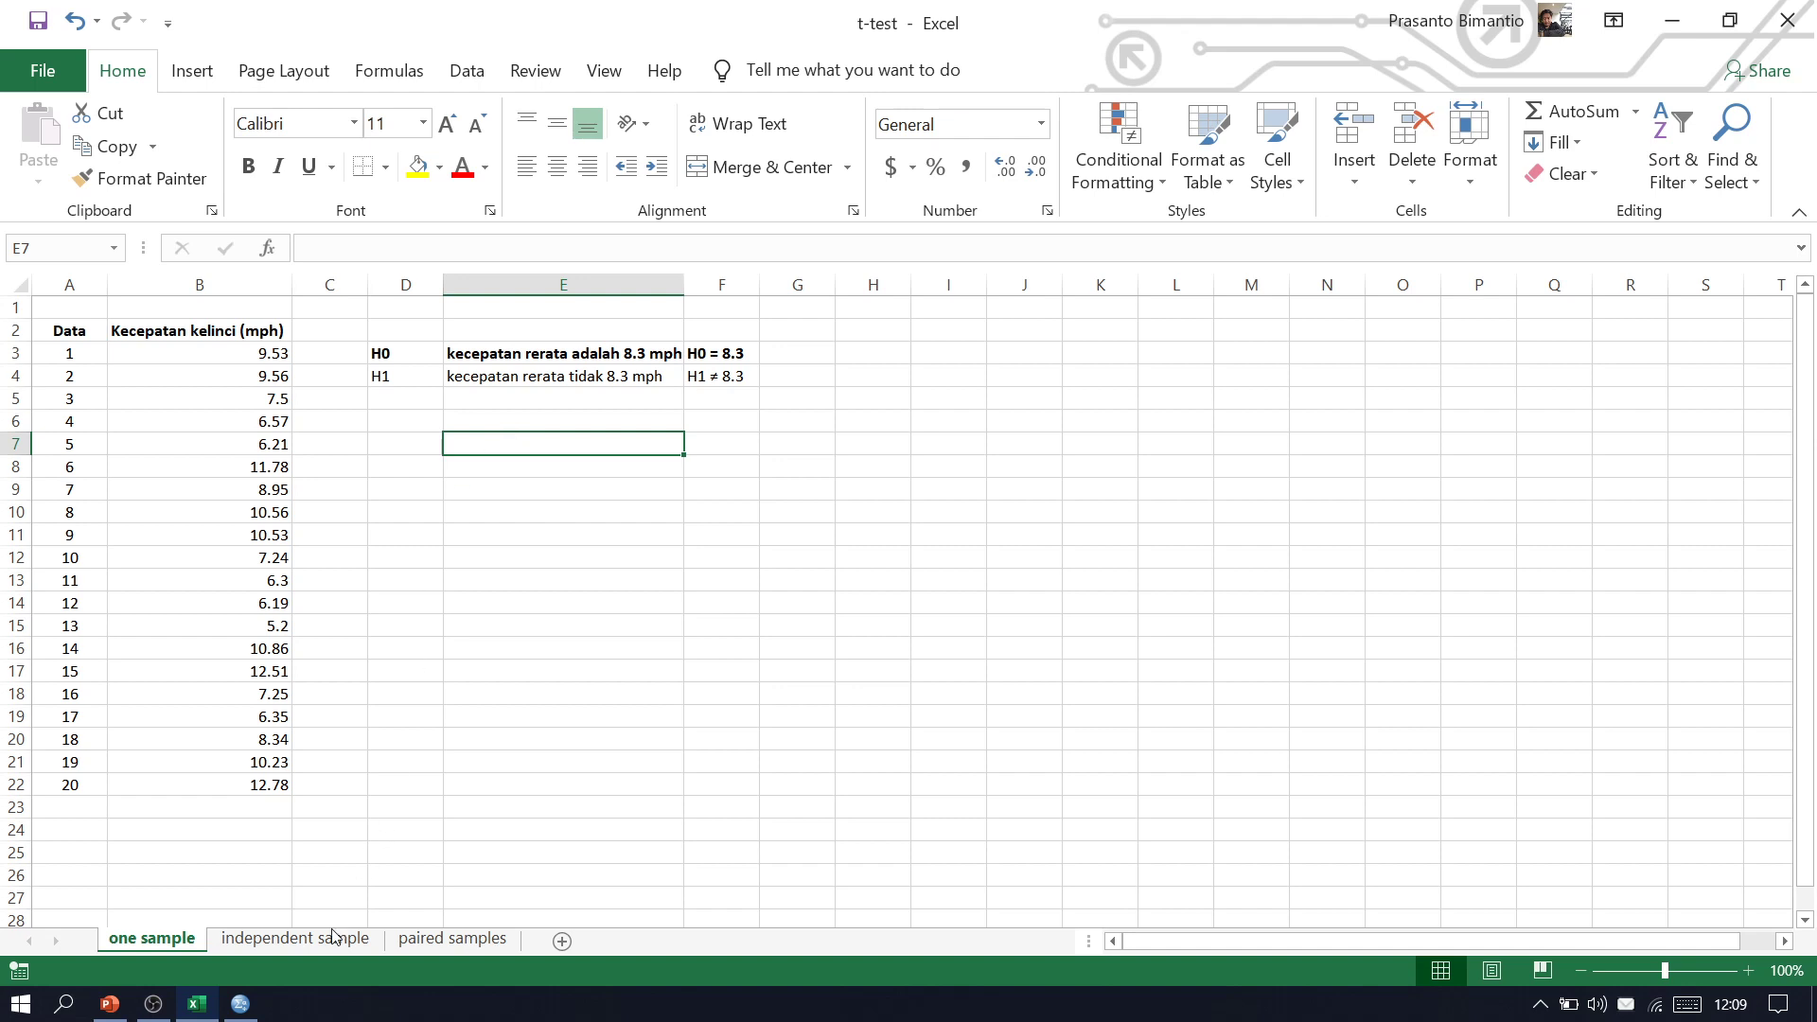
Step: Return to SPSS and set up a One-Sample T Test with kecepatan as the test variable
{"action": "left_click", "coordinate": [240, 1003]}
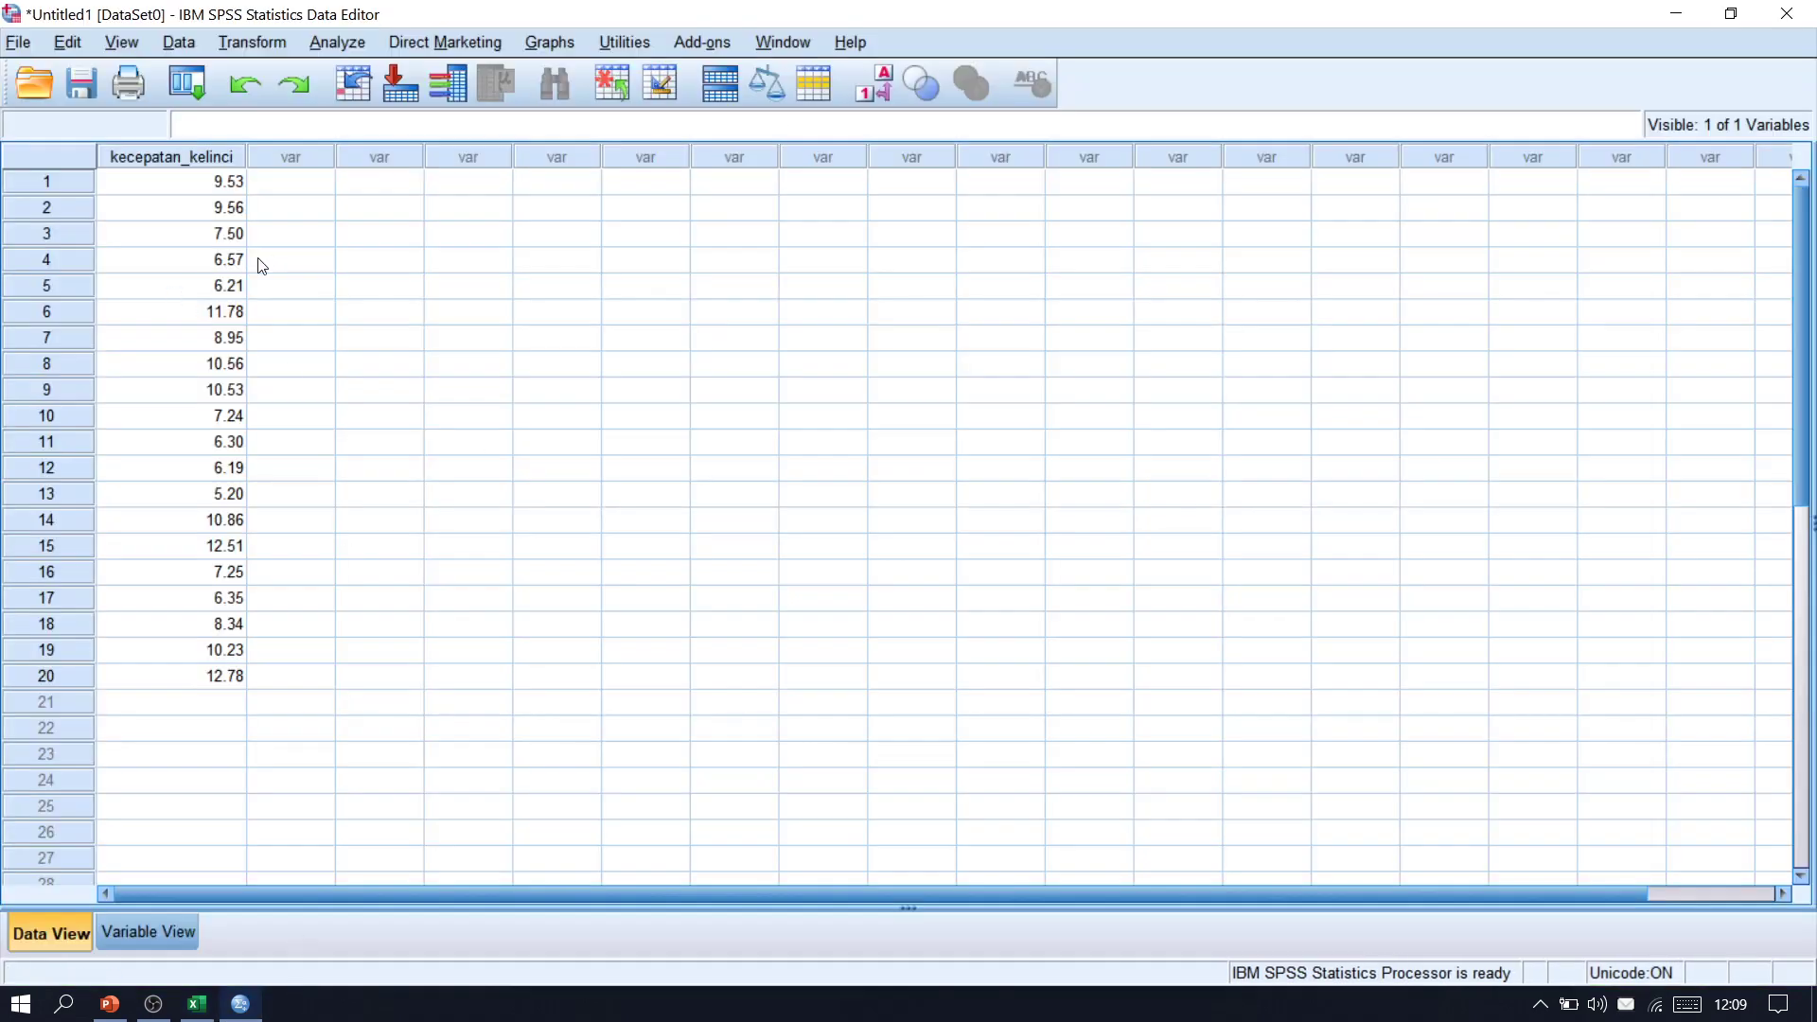
{"action": "left_click", "coordinate": [351, 48]}
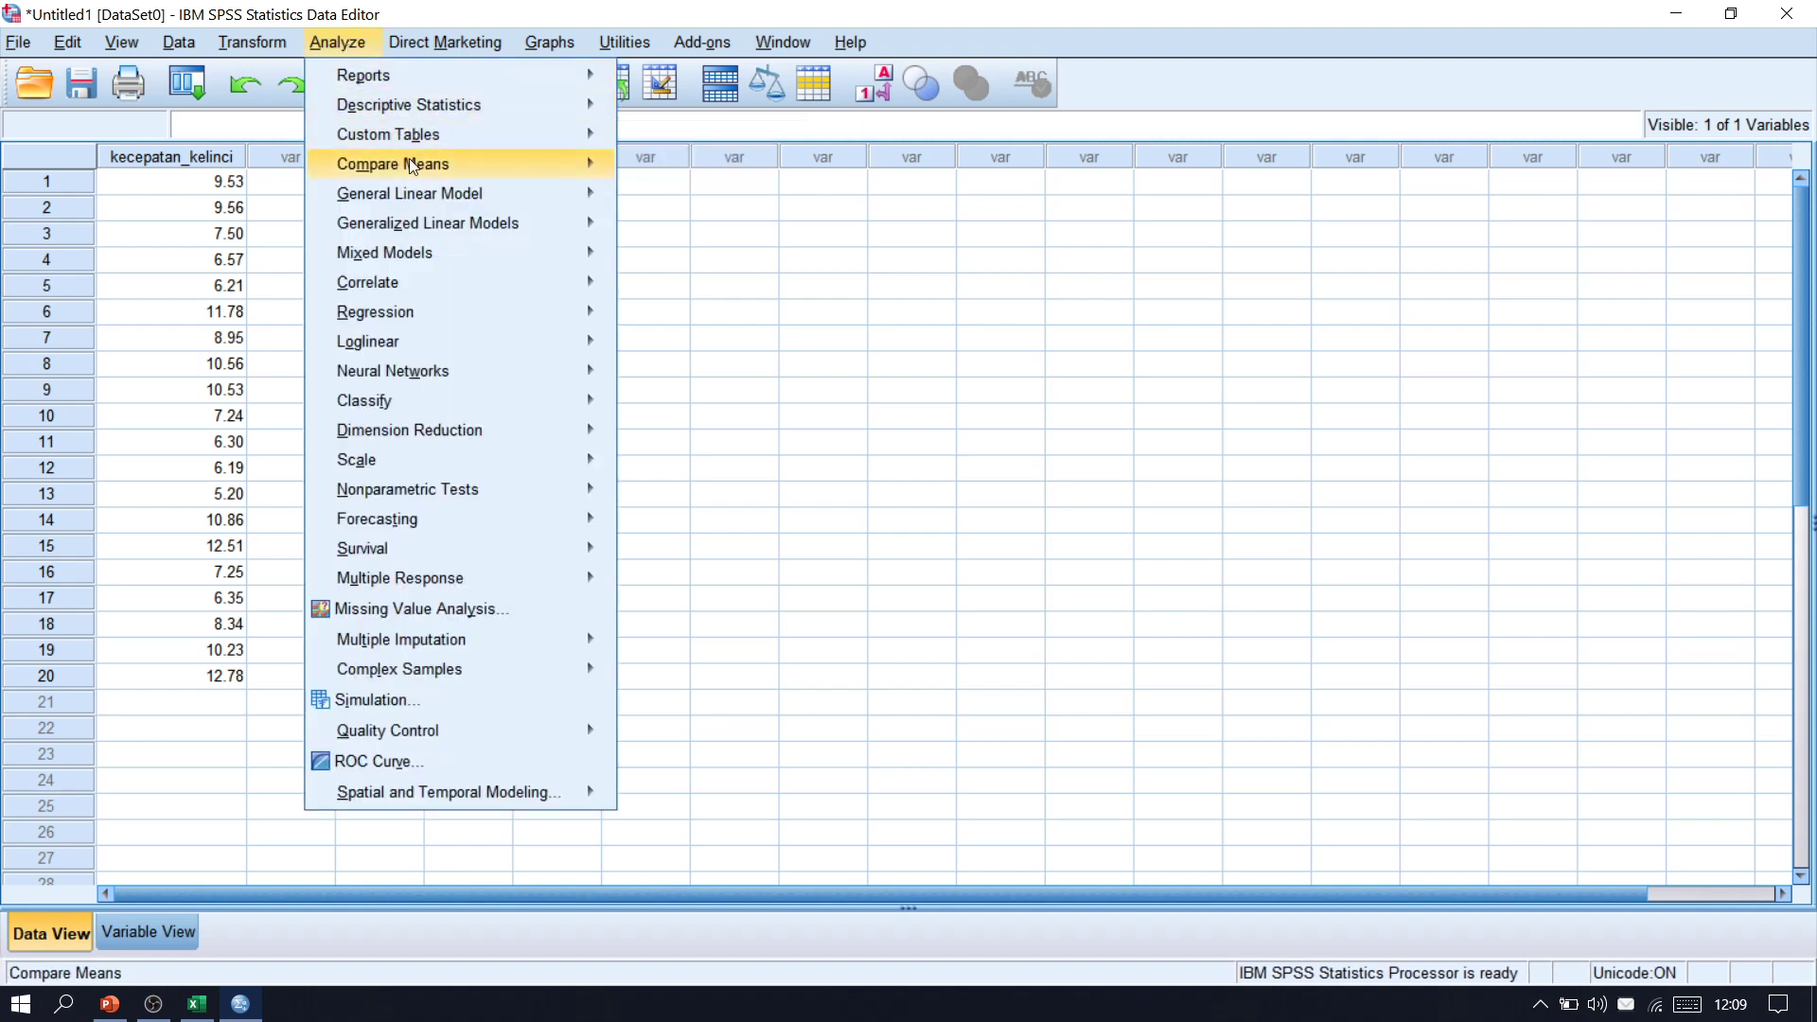
{"action": "mouse_move", "coordinate": [414, 170]}
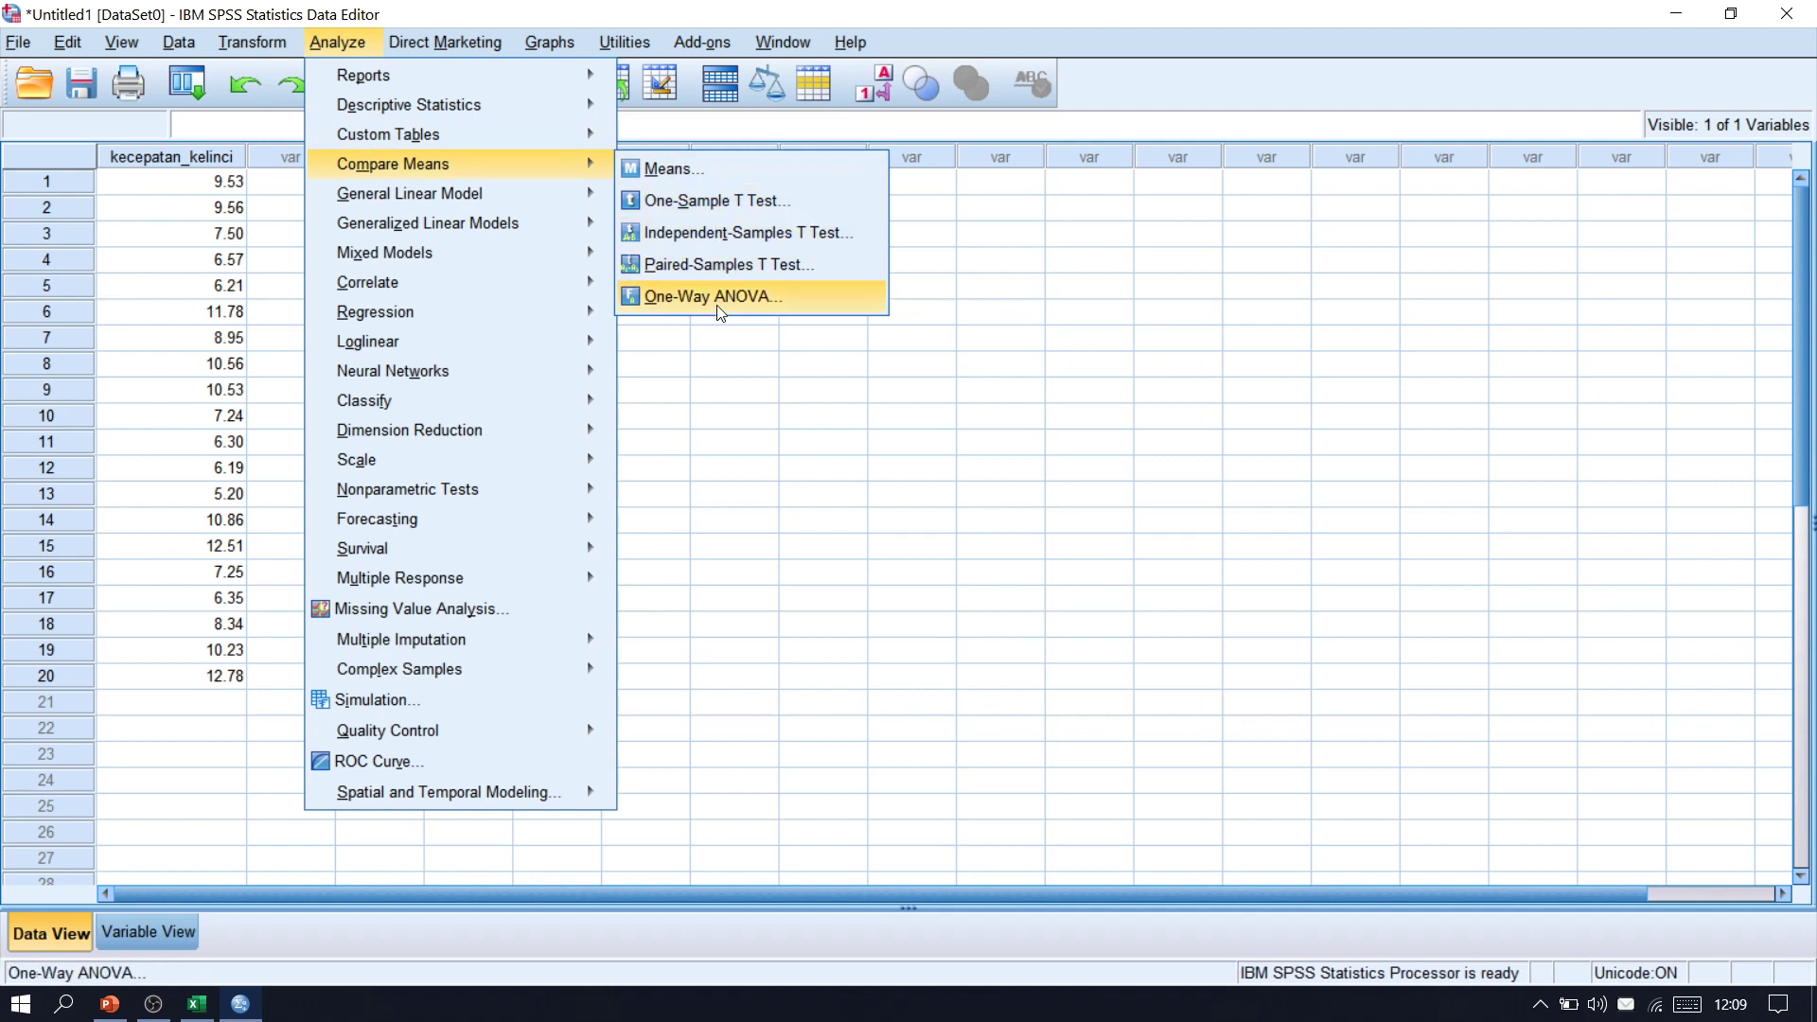
{"action": "left_click", "coordinate": [741, 202]}
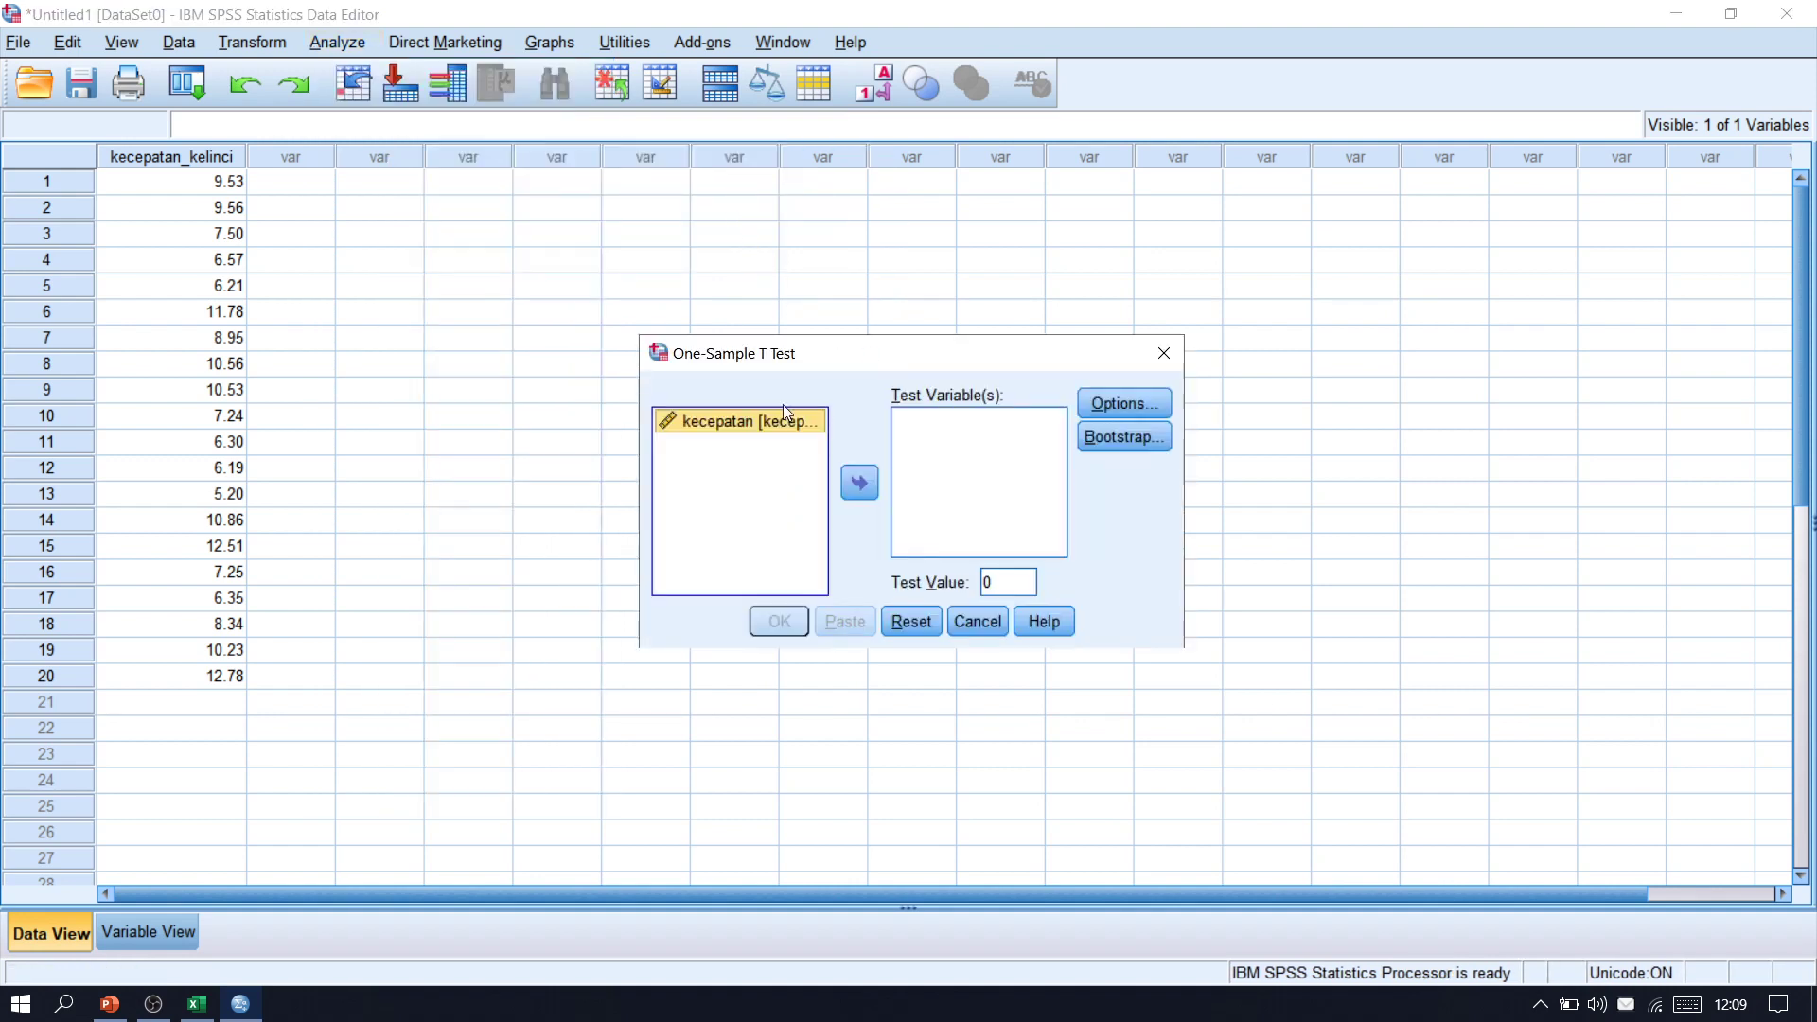
{"action": "left_click", "coordinate": [861, 478]}
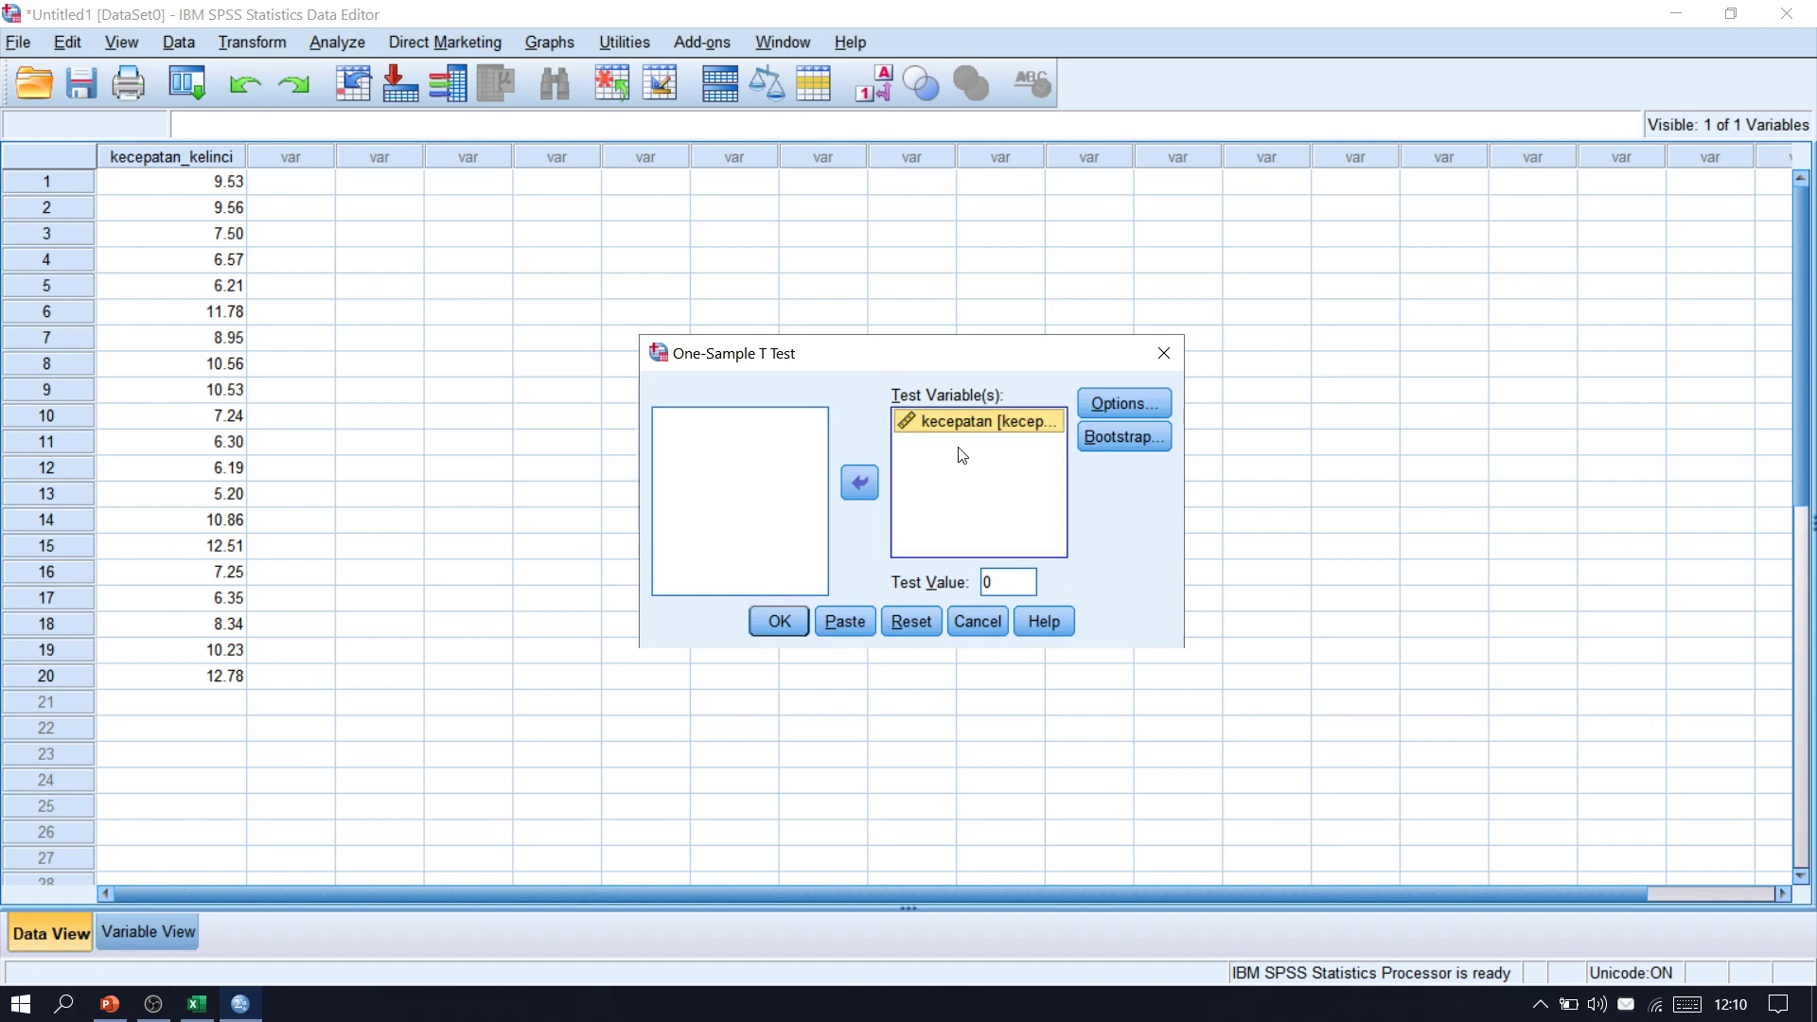
Step: Set the test value to 8.3 and compare it with the hypotheses in the Excel sheet
{"action": "double_click", "coordinate": [1003, 584]}
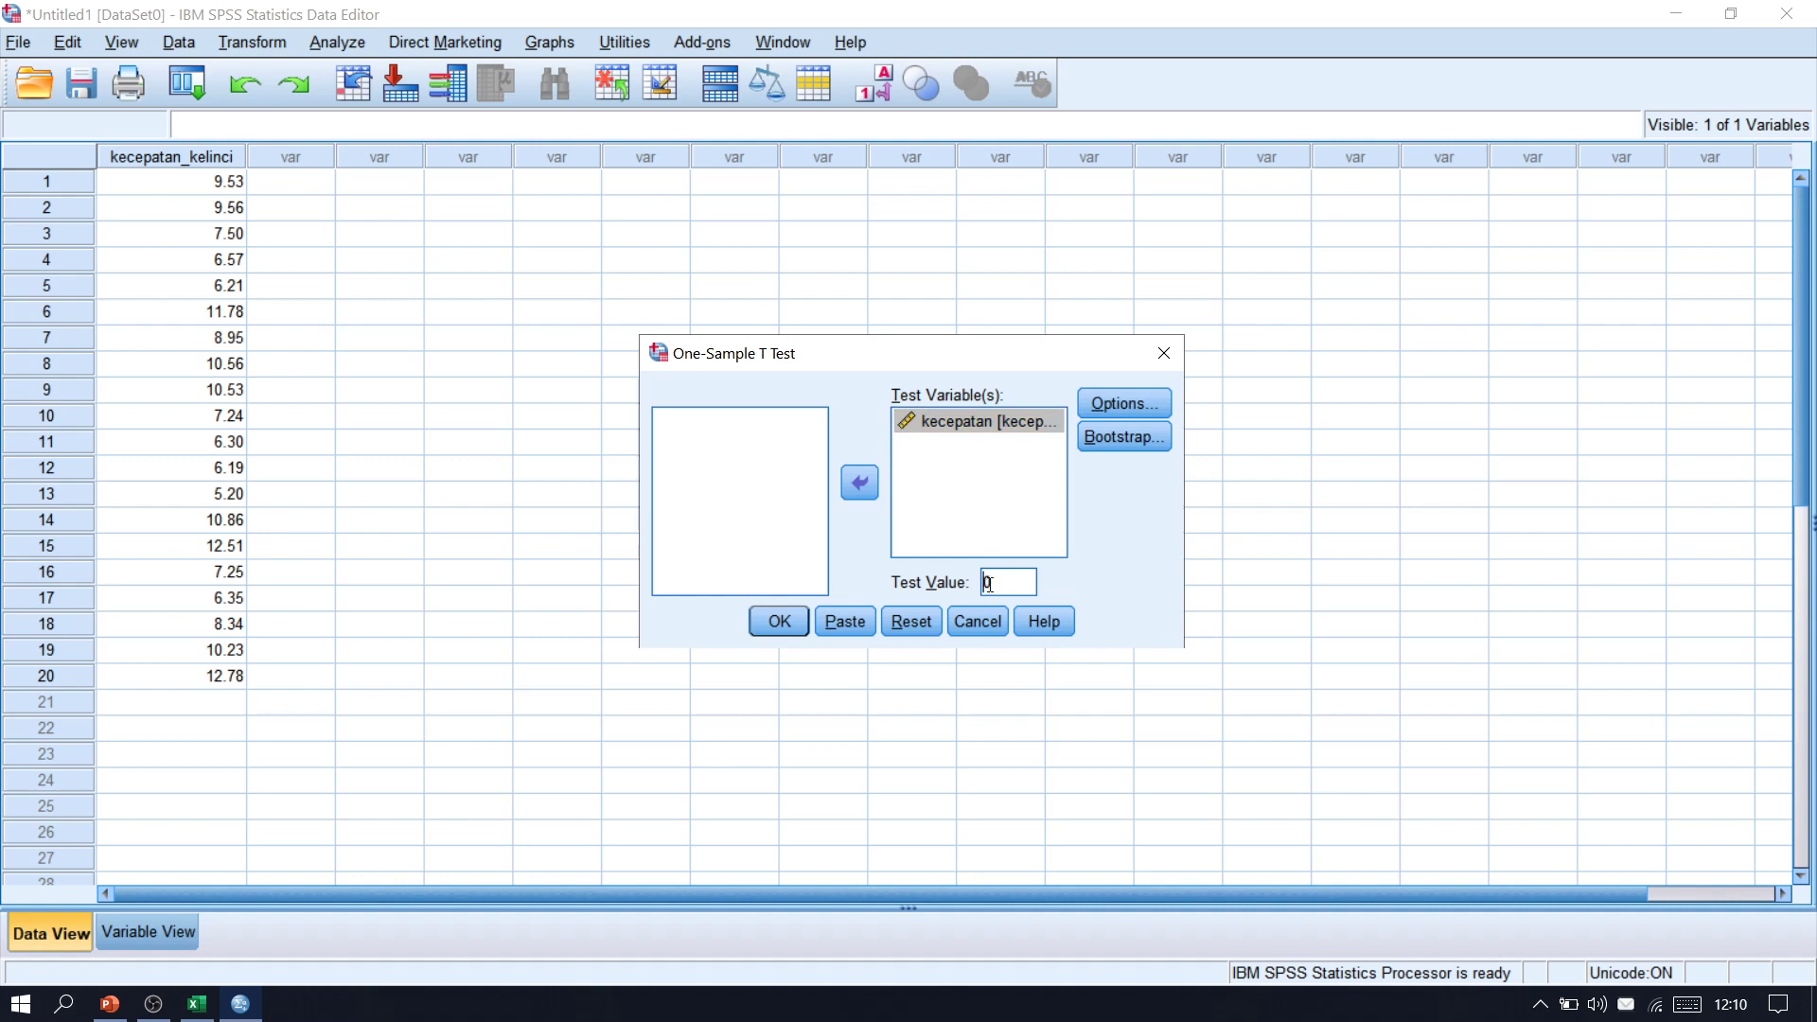
{"action": "double_click", "coordinate": [1002, 579]}
{"action": "type", "text": "8.3"}
{"action": "left_click", "coordinate": [196, 1003]}
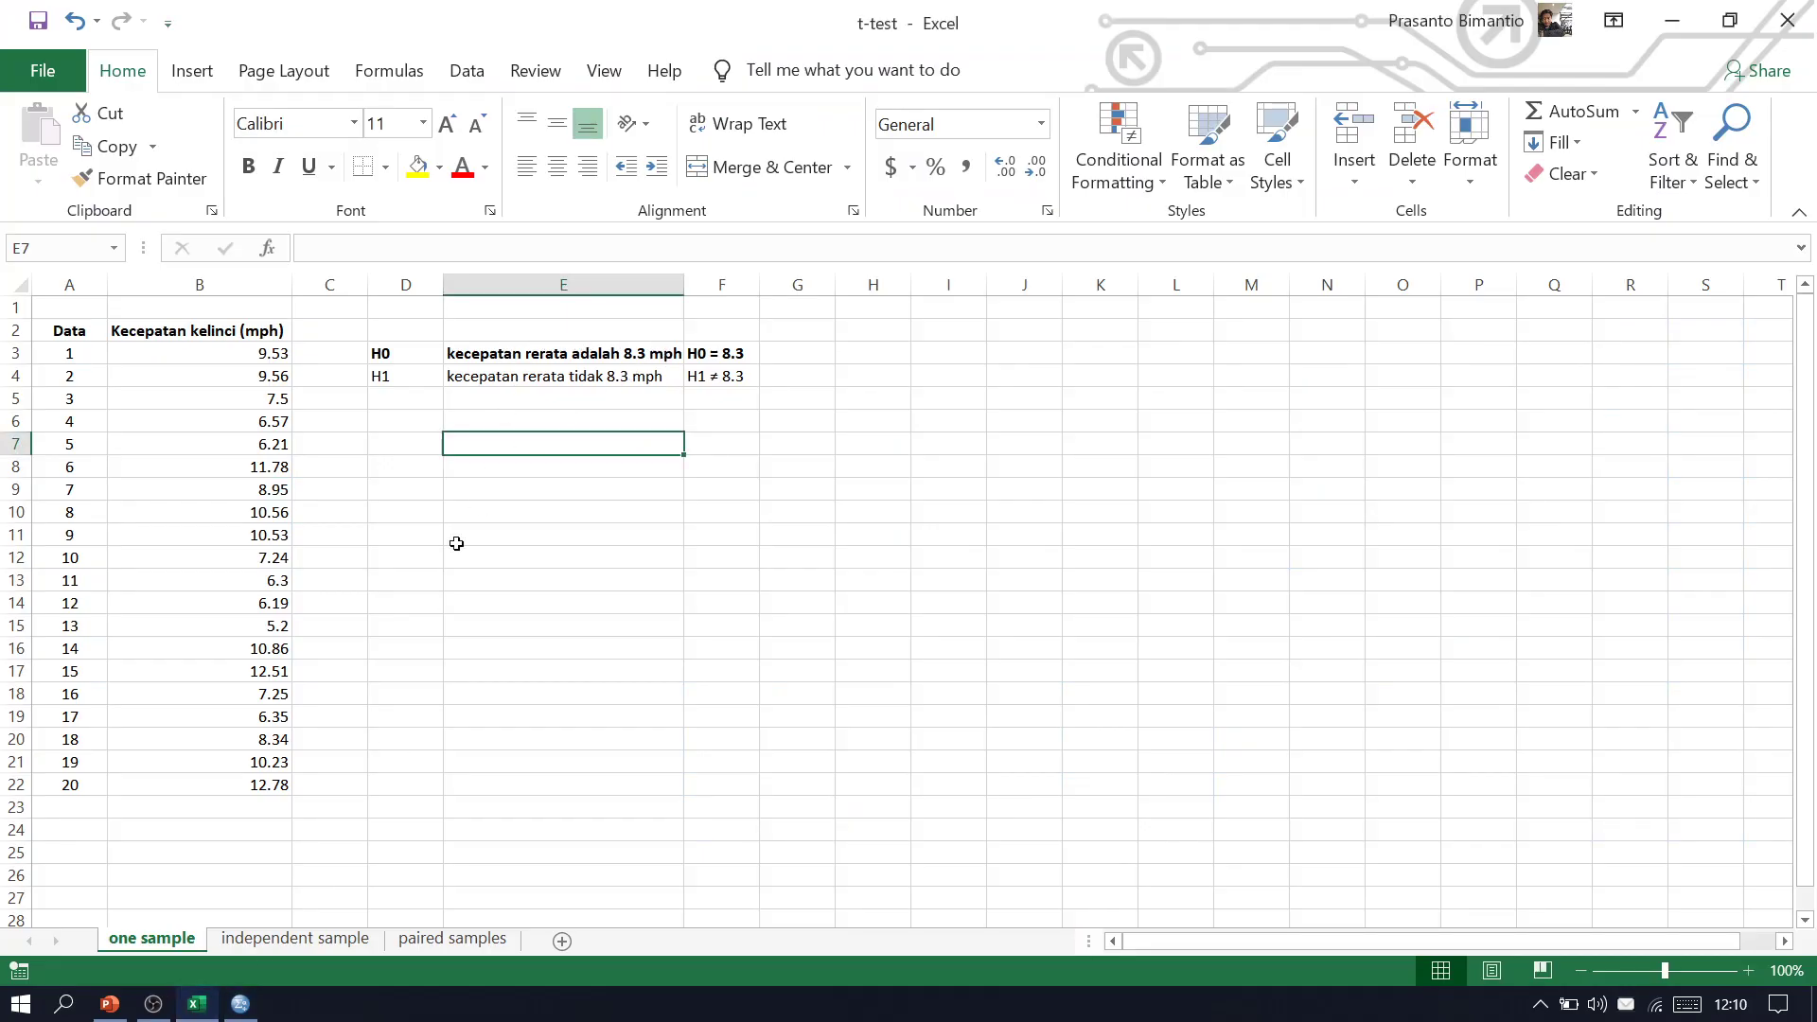
{"action": "left_click", "coordinate": [241, 1003]}
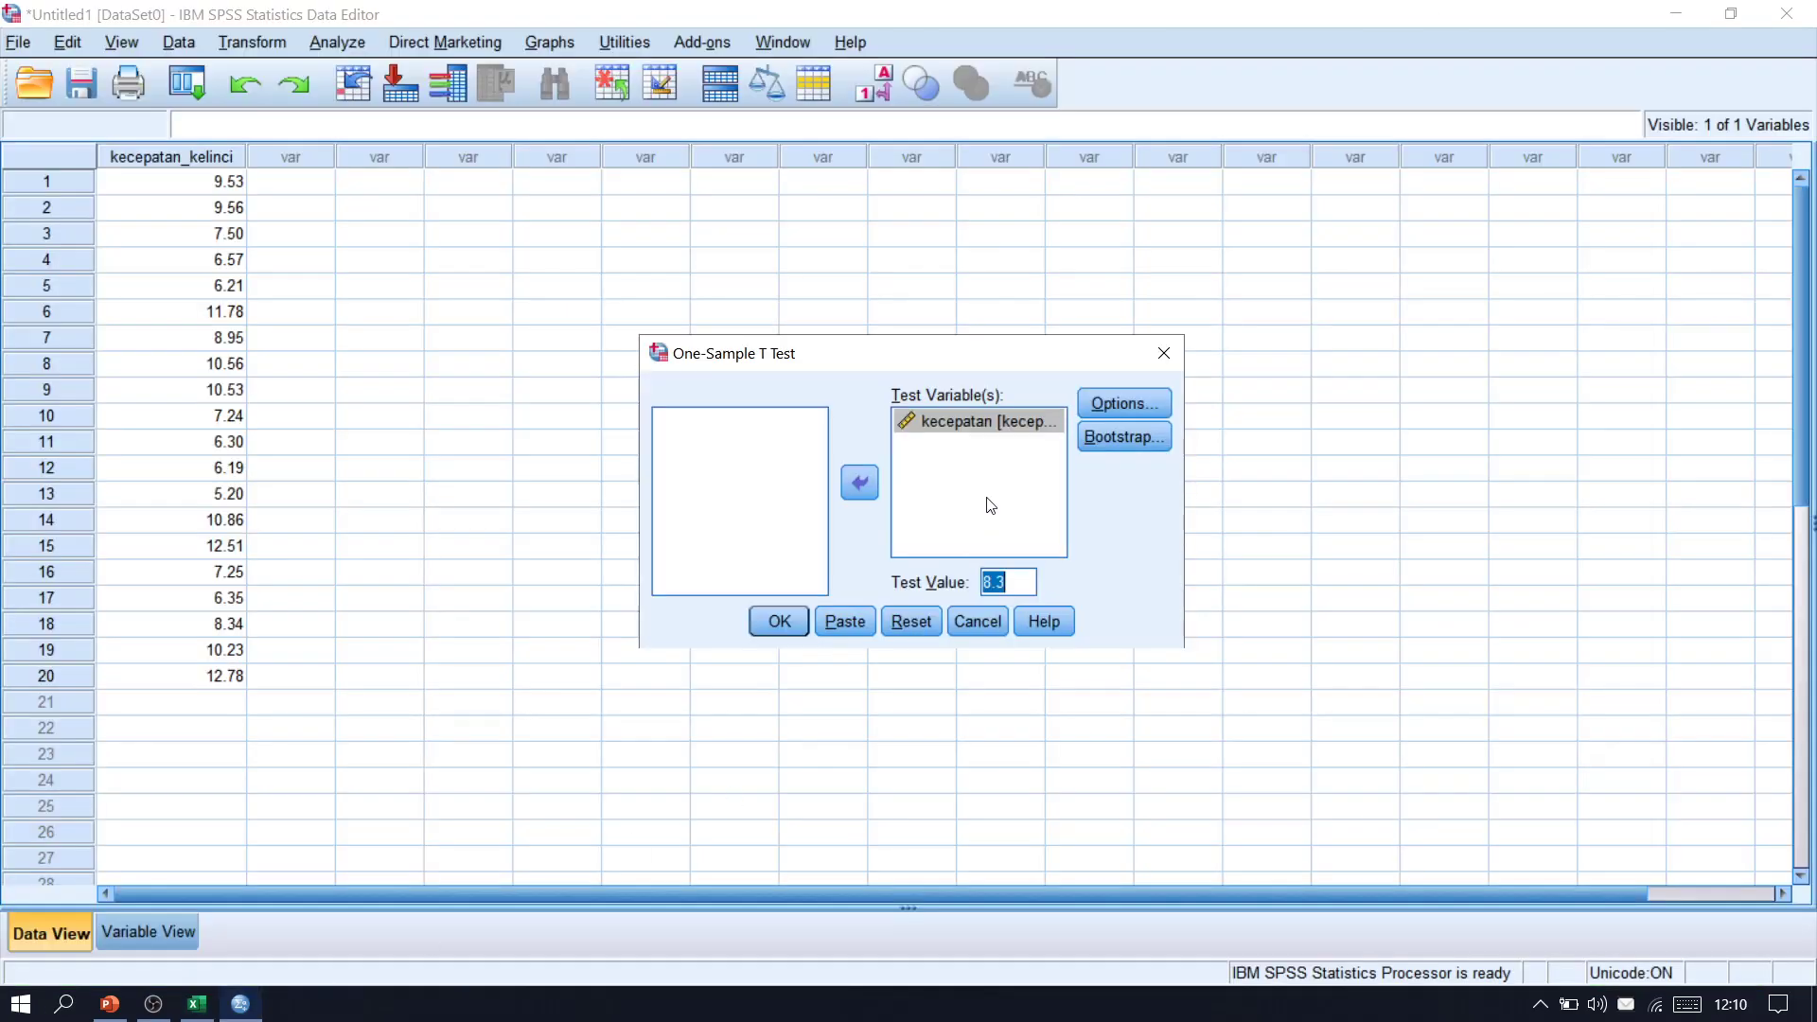
Step: Keep the 95% confidence interval and analysis-by-analysis exclusion of missing cases, and run the one-sample t-test
{"action": "left_click", "coordinate": [1096, 405]}
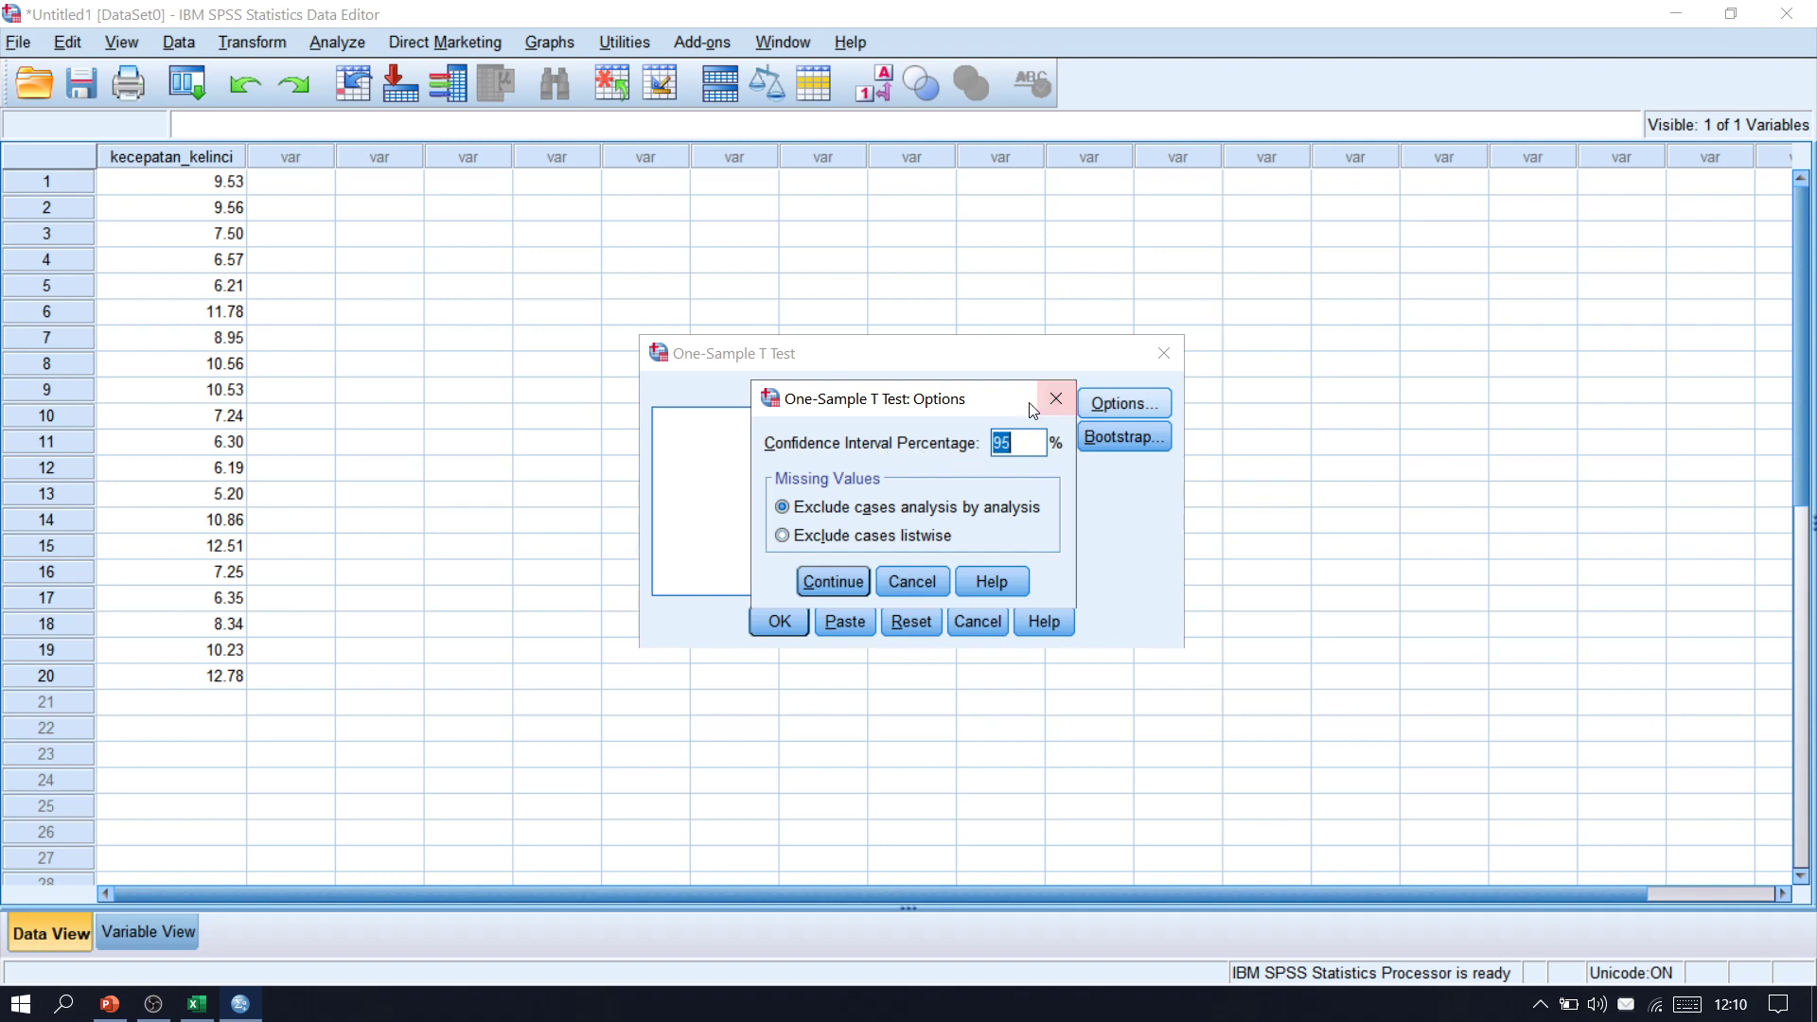
{"action": "left_click", "coordinate": [822, 580]}
{"action": "left_click", "coordinate": [791, 619]}
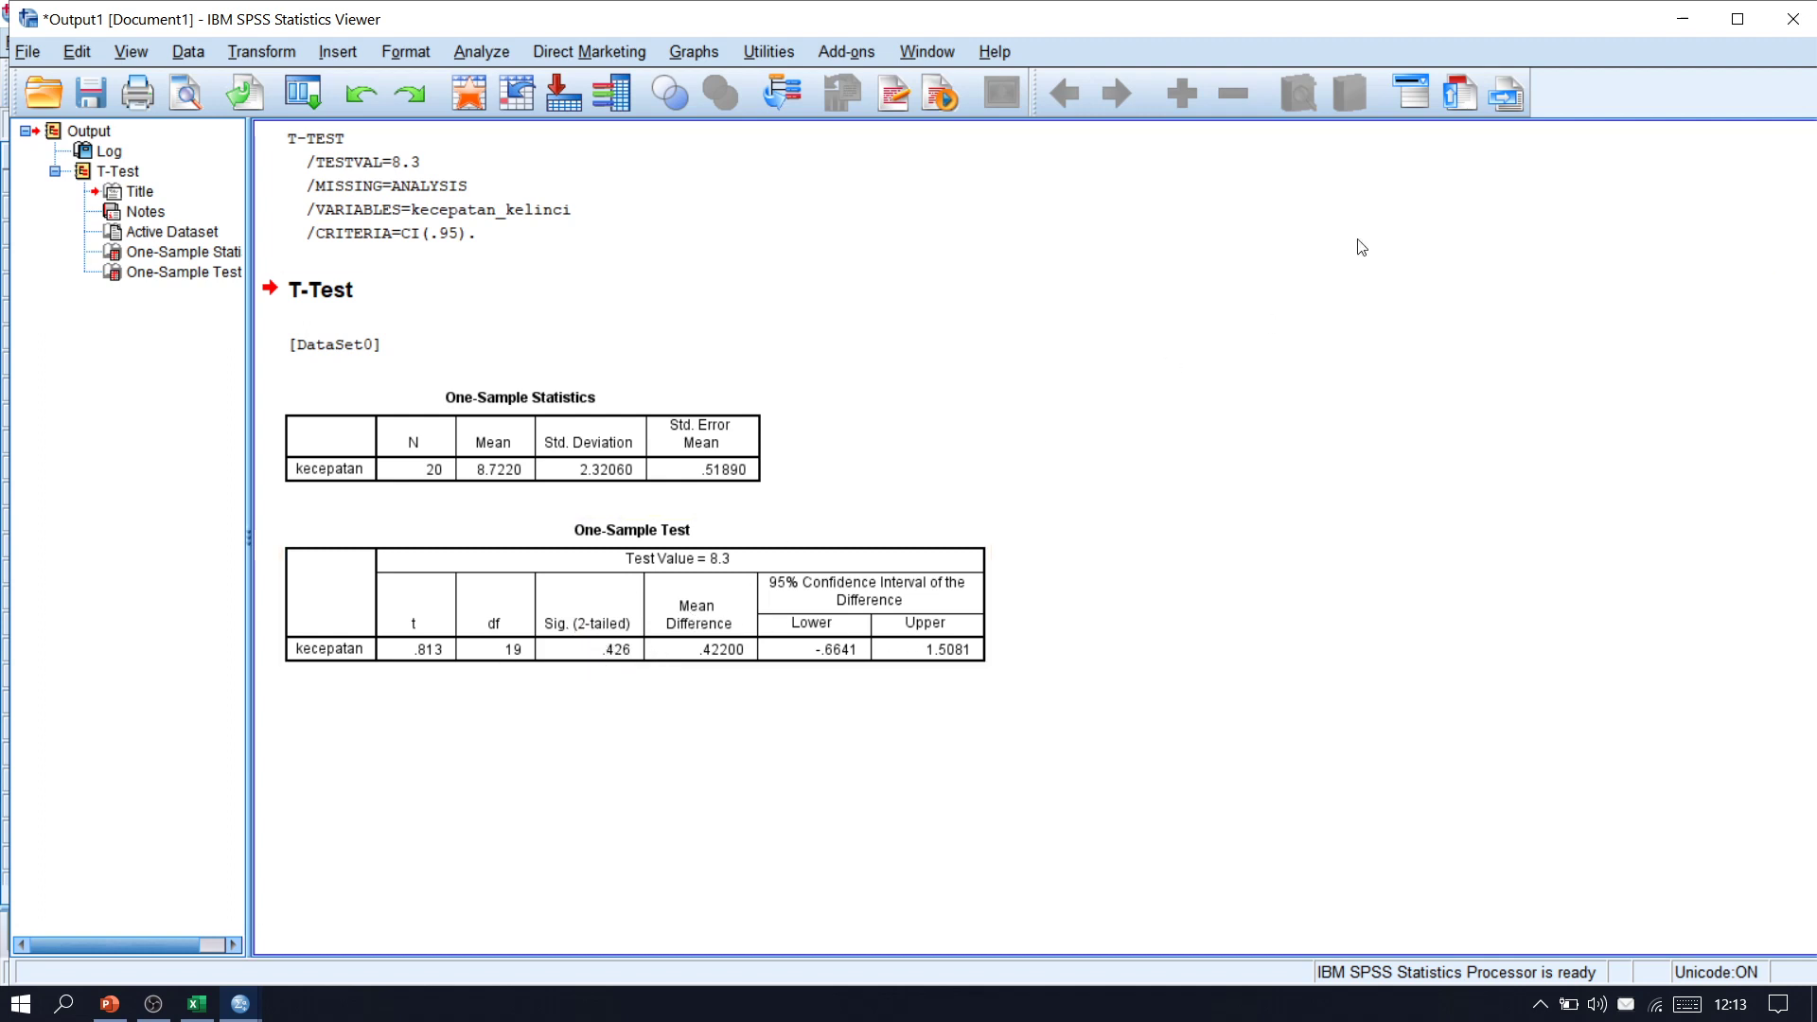
Step: Close the t-test output document without saving it
{"action": "left_click", "coordinate": [1792, 26]}
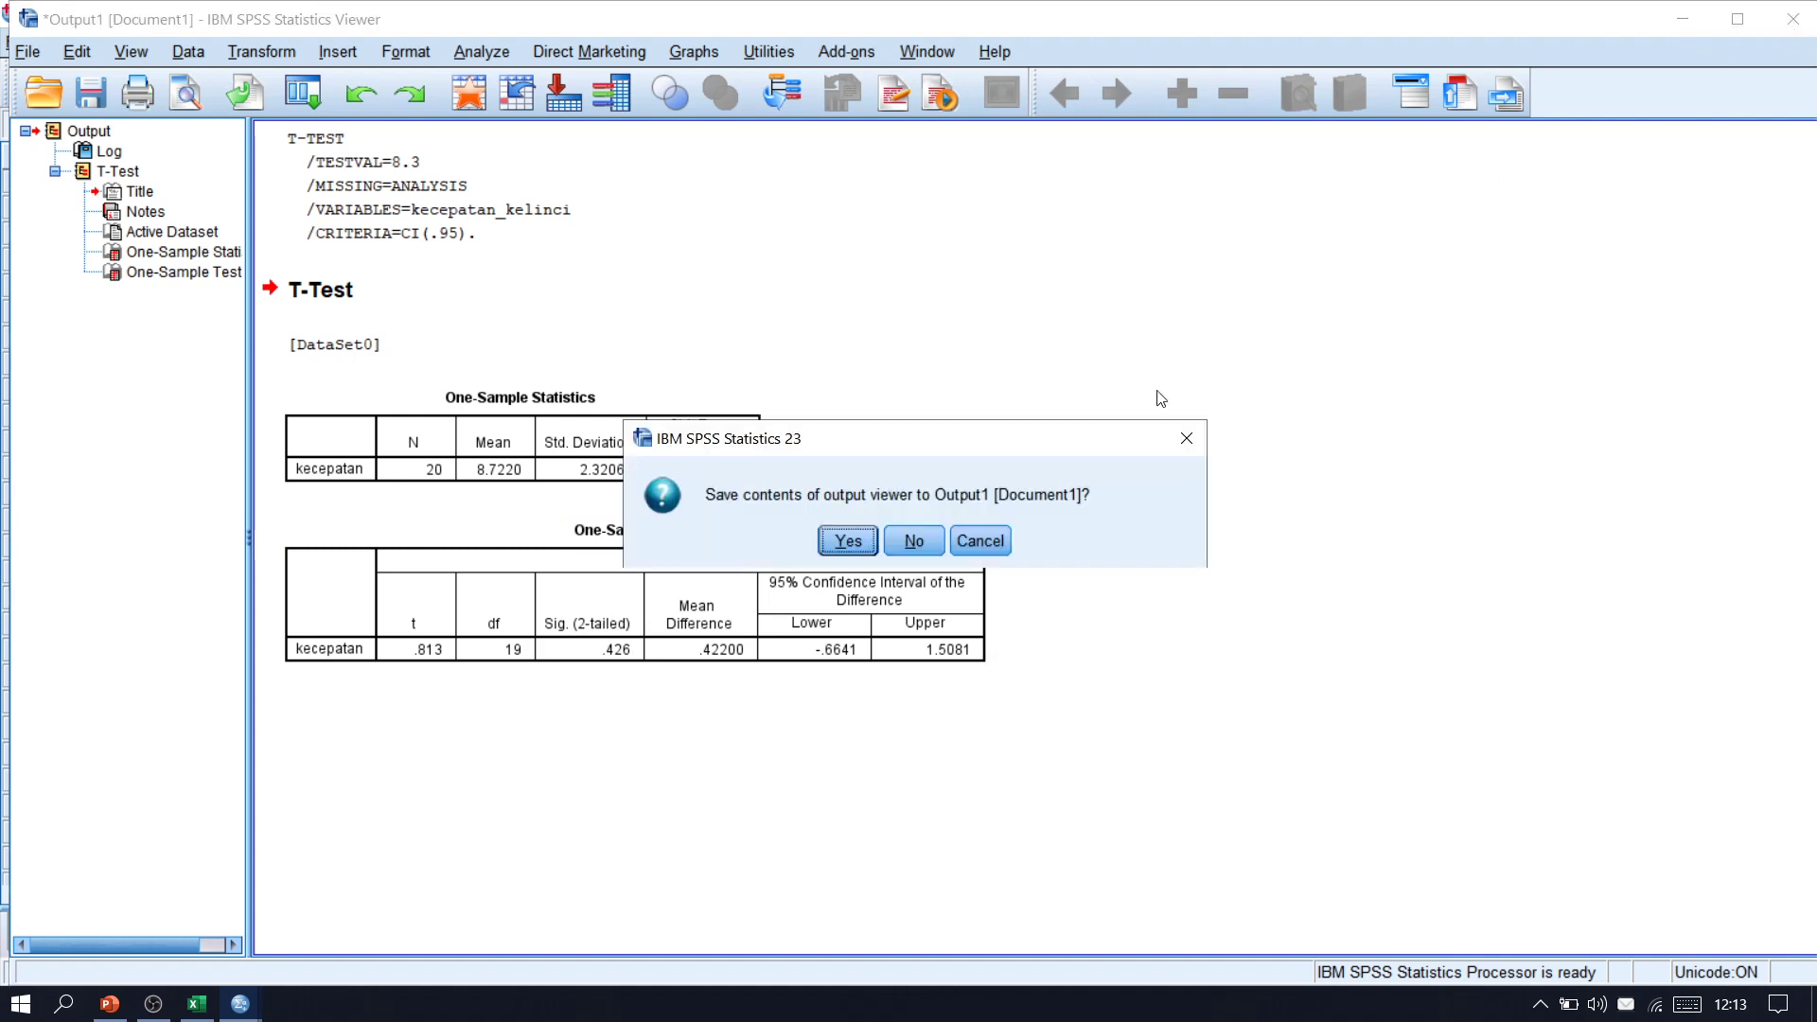
{"action": "left_click", "coordinate": [913, 541]}
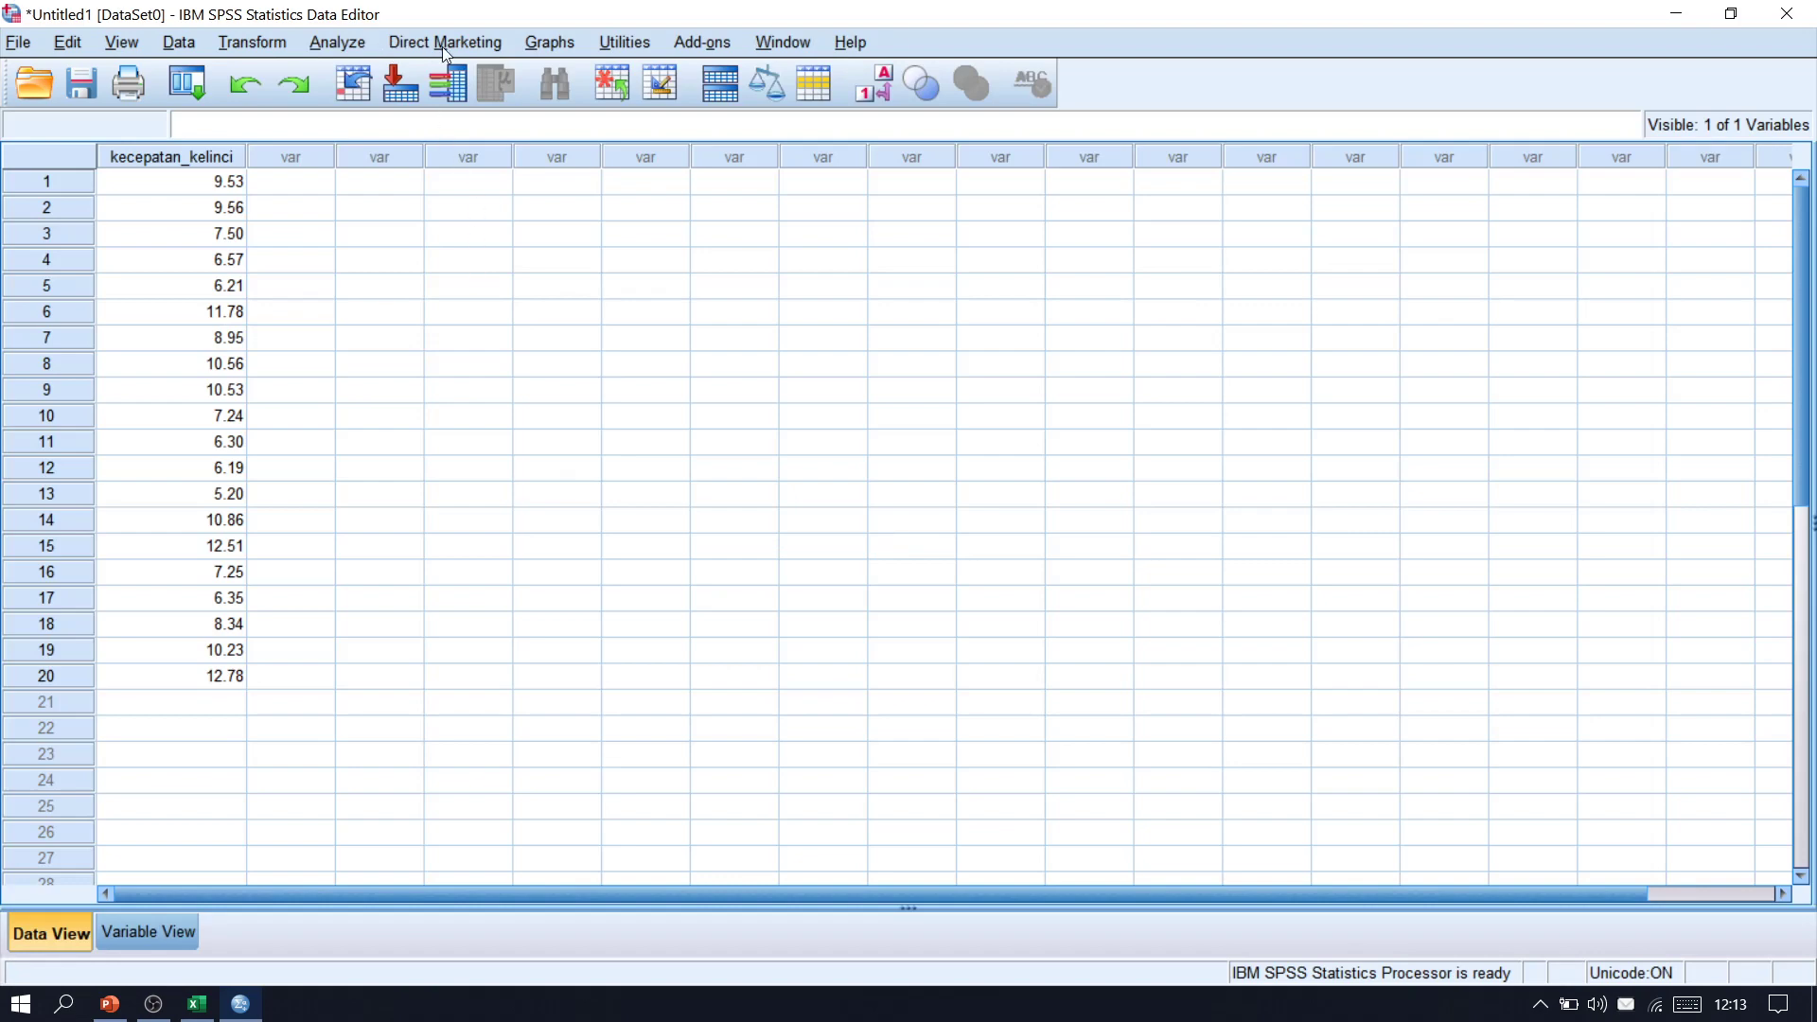
Step: Rerun the one-sample t-test on kecepatan with a 99% confidence interval, and close its output document without saving
{"action": "left_click", "coordinate": [333, 38]}
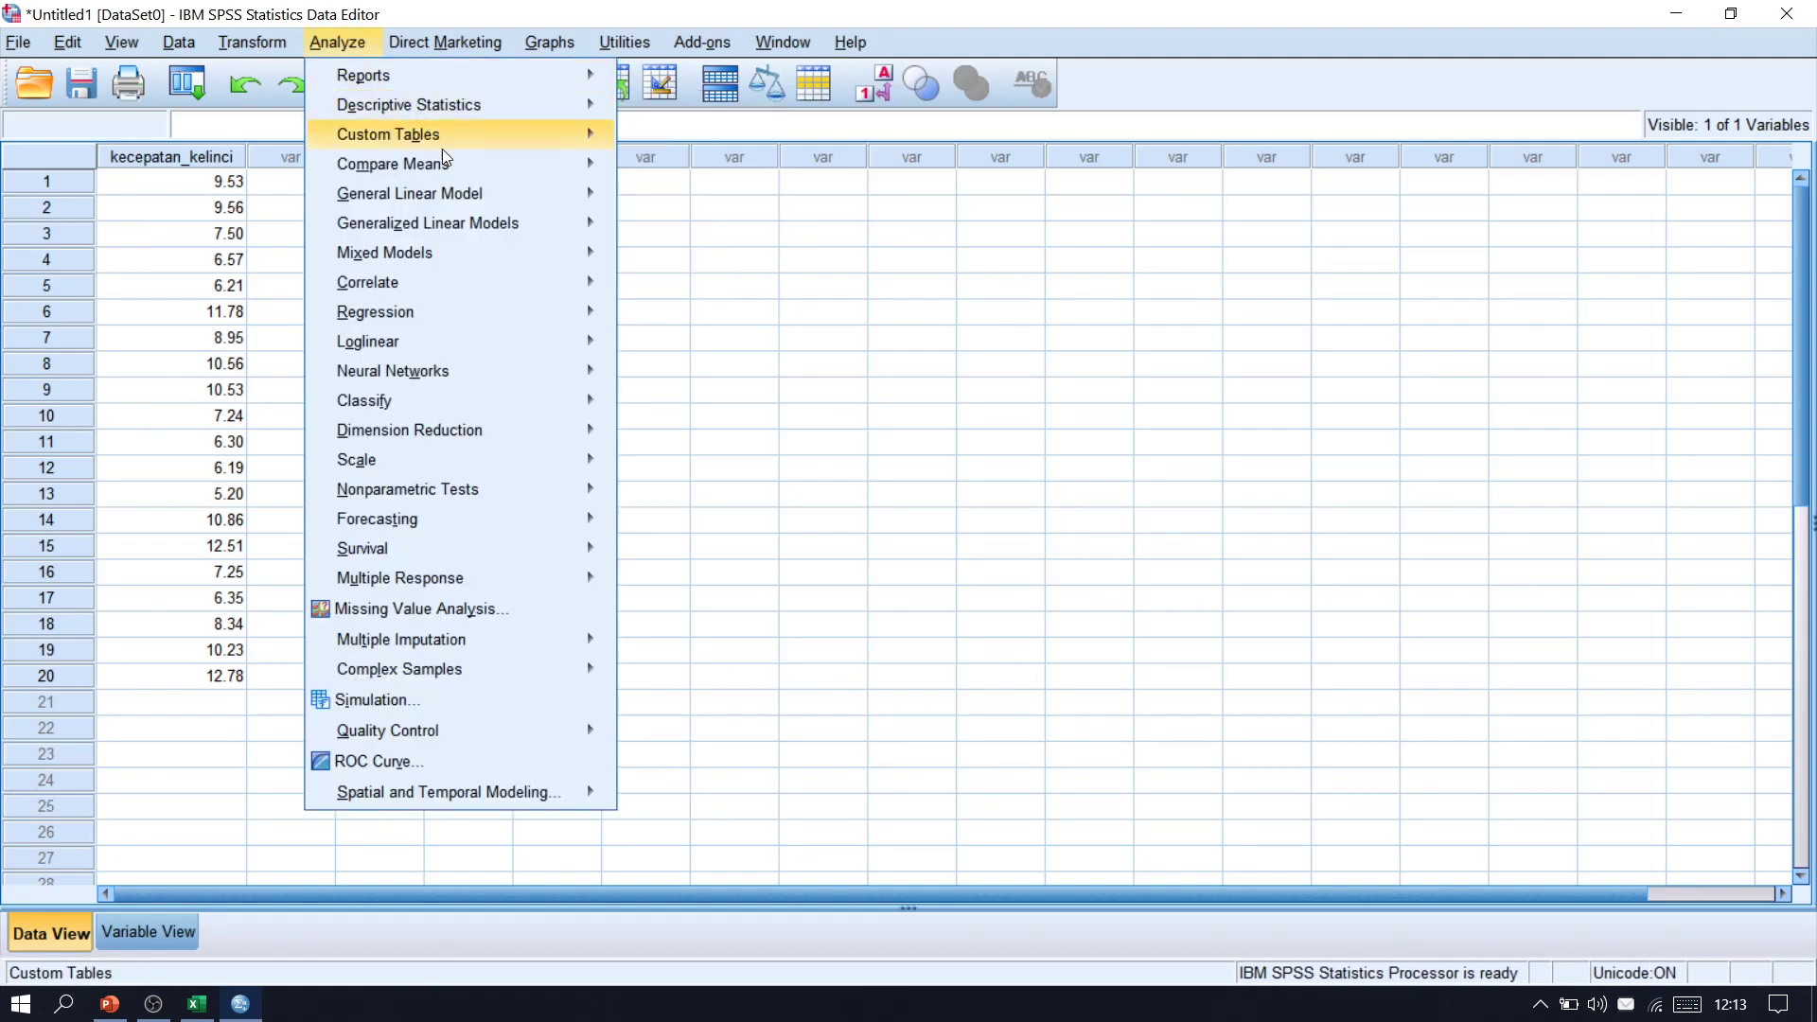
{"action": "mouse_move", "coordinate": [464, 168]}
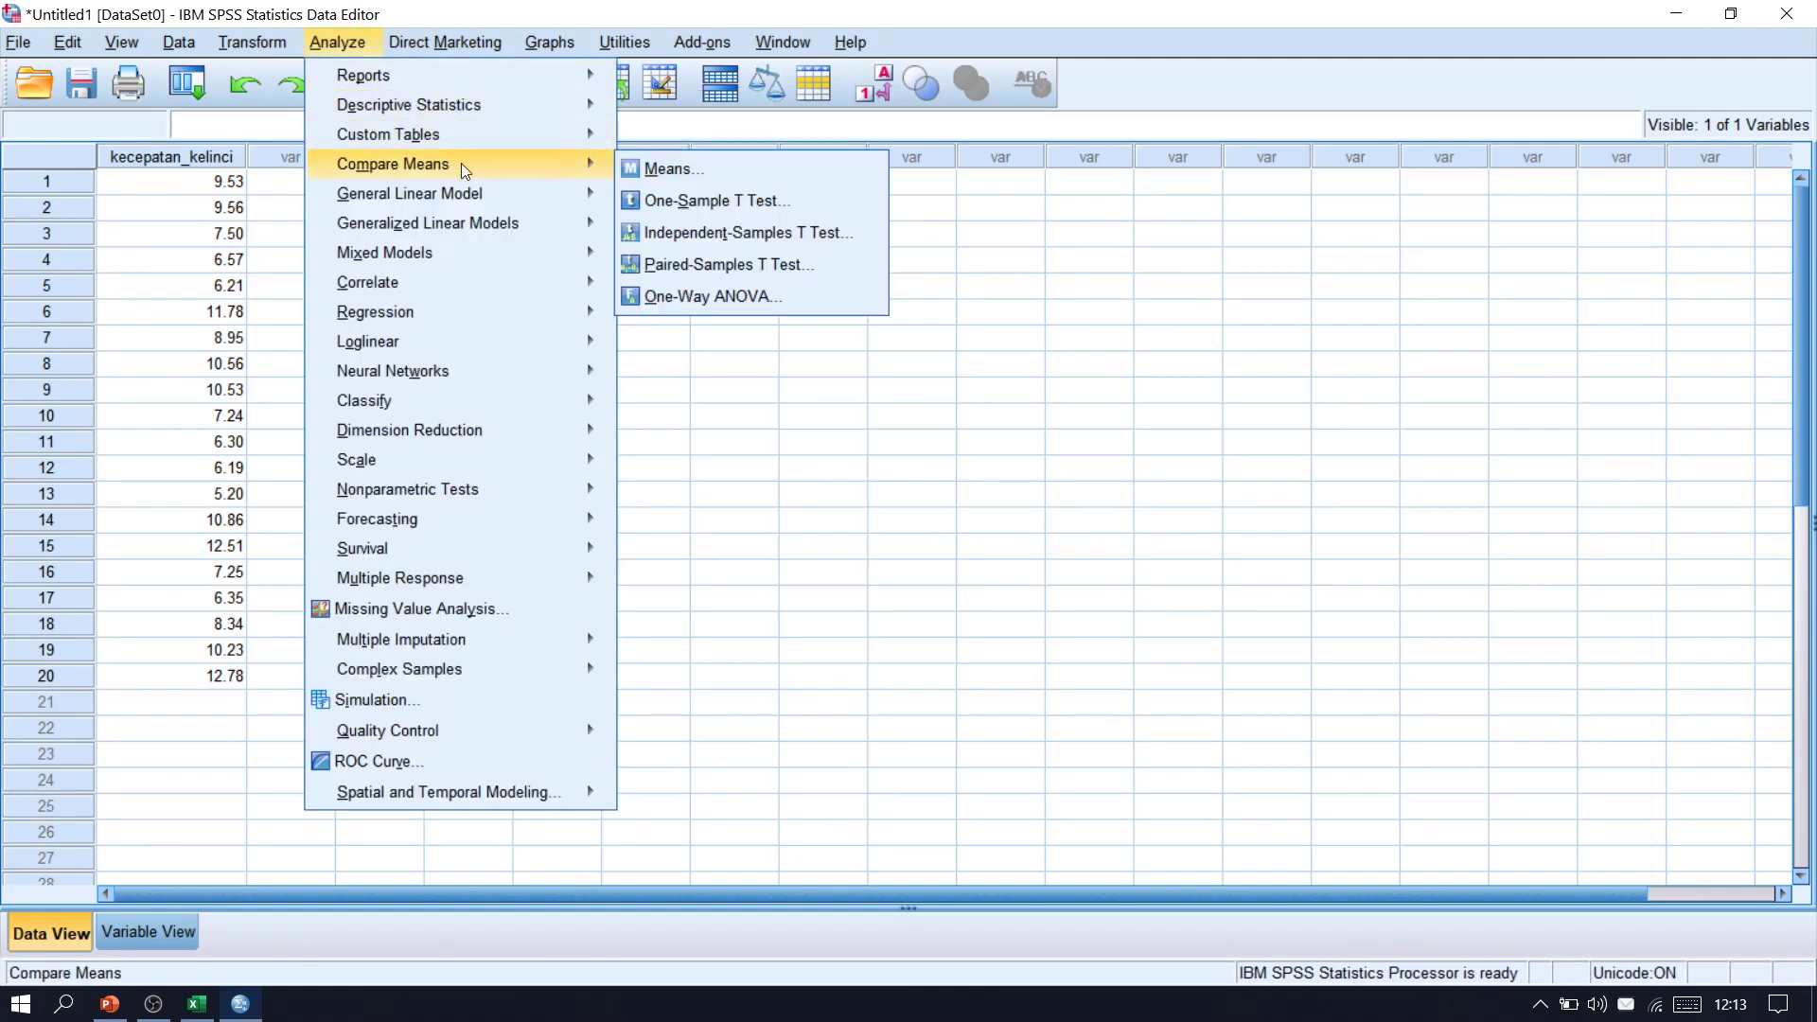
{"action": "left_click", "coordinate": [729, 201]}
{"action": "left_click", "coordinate": [1110, 402]}
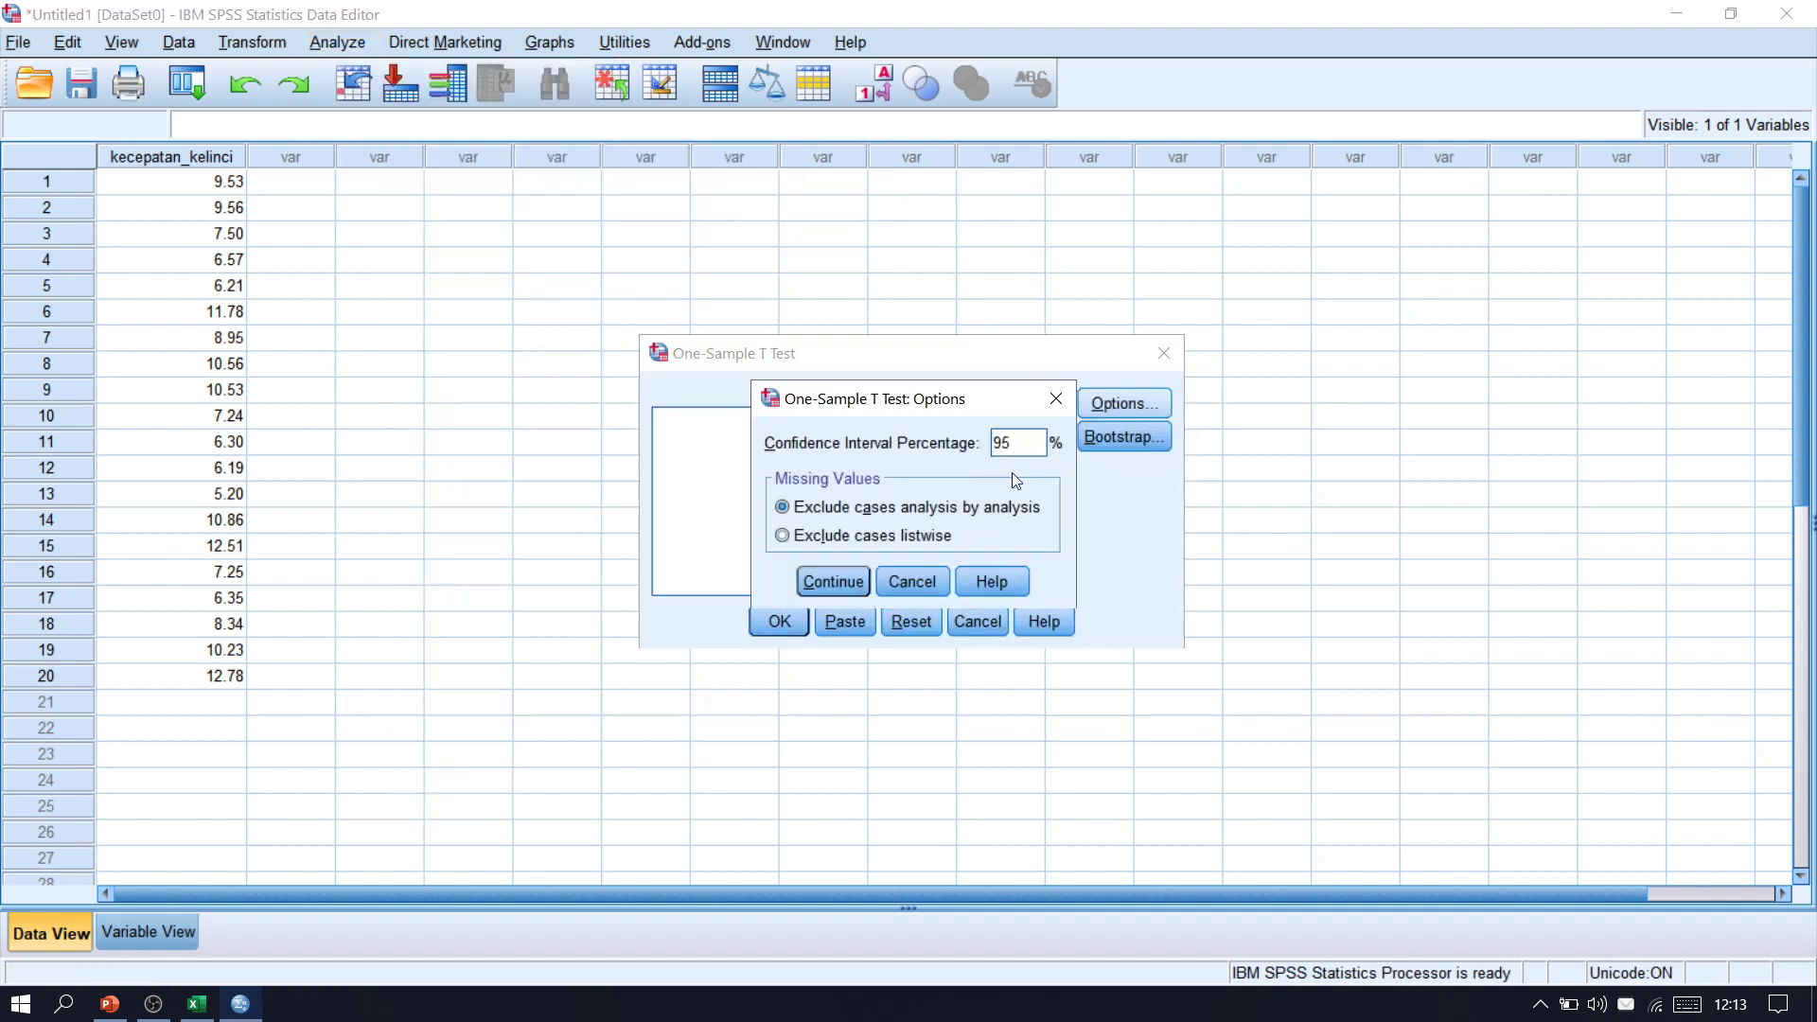
{"action": "left_click", "coordinate": [1031, 436]}
{"action": "left_click", "coordinate": [848, 589]}
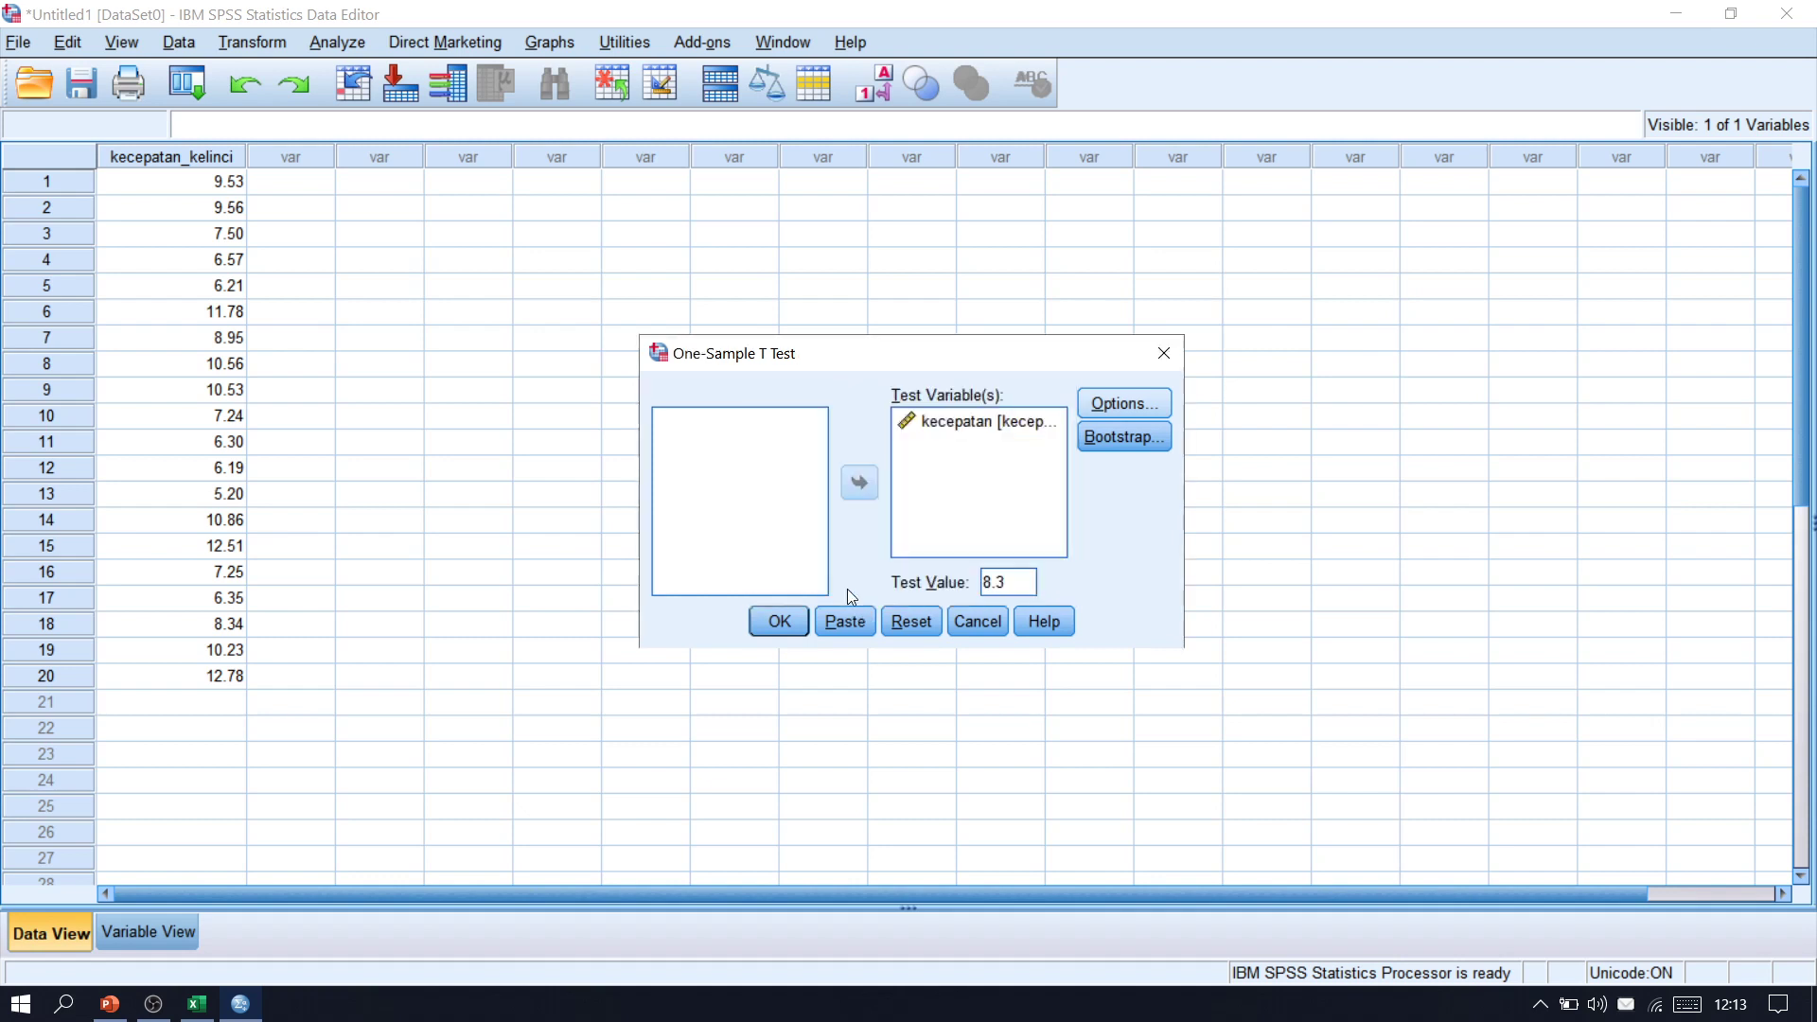
{"action": "left_click", "coordinate": [774, 622]}
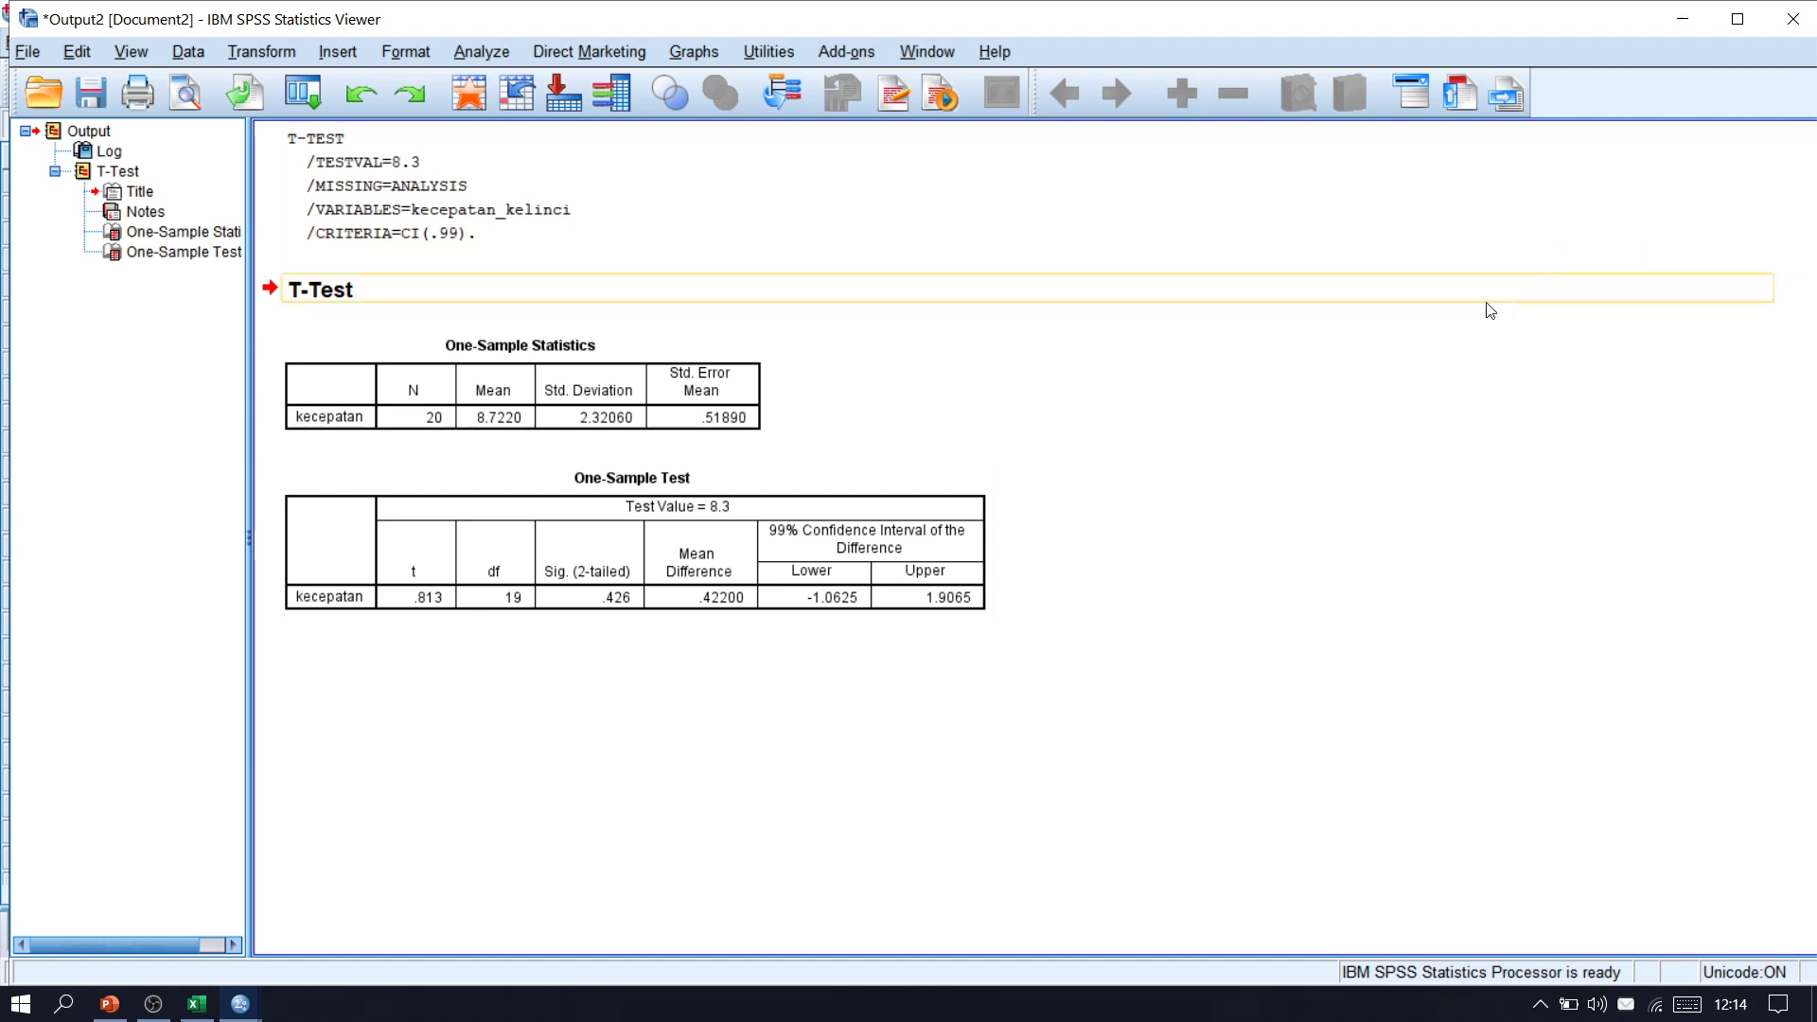
{"action": "left_click", "coordinate": [1793, 19]}
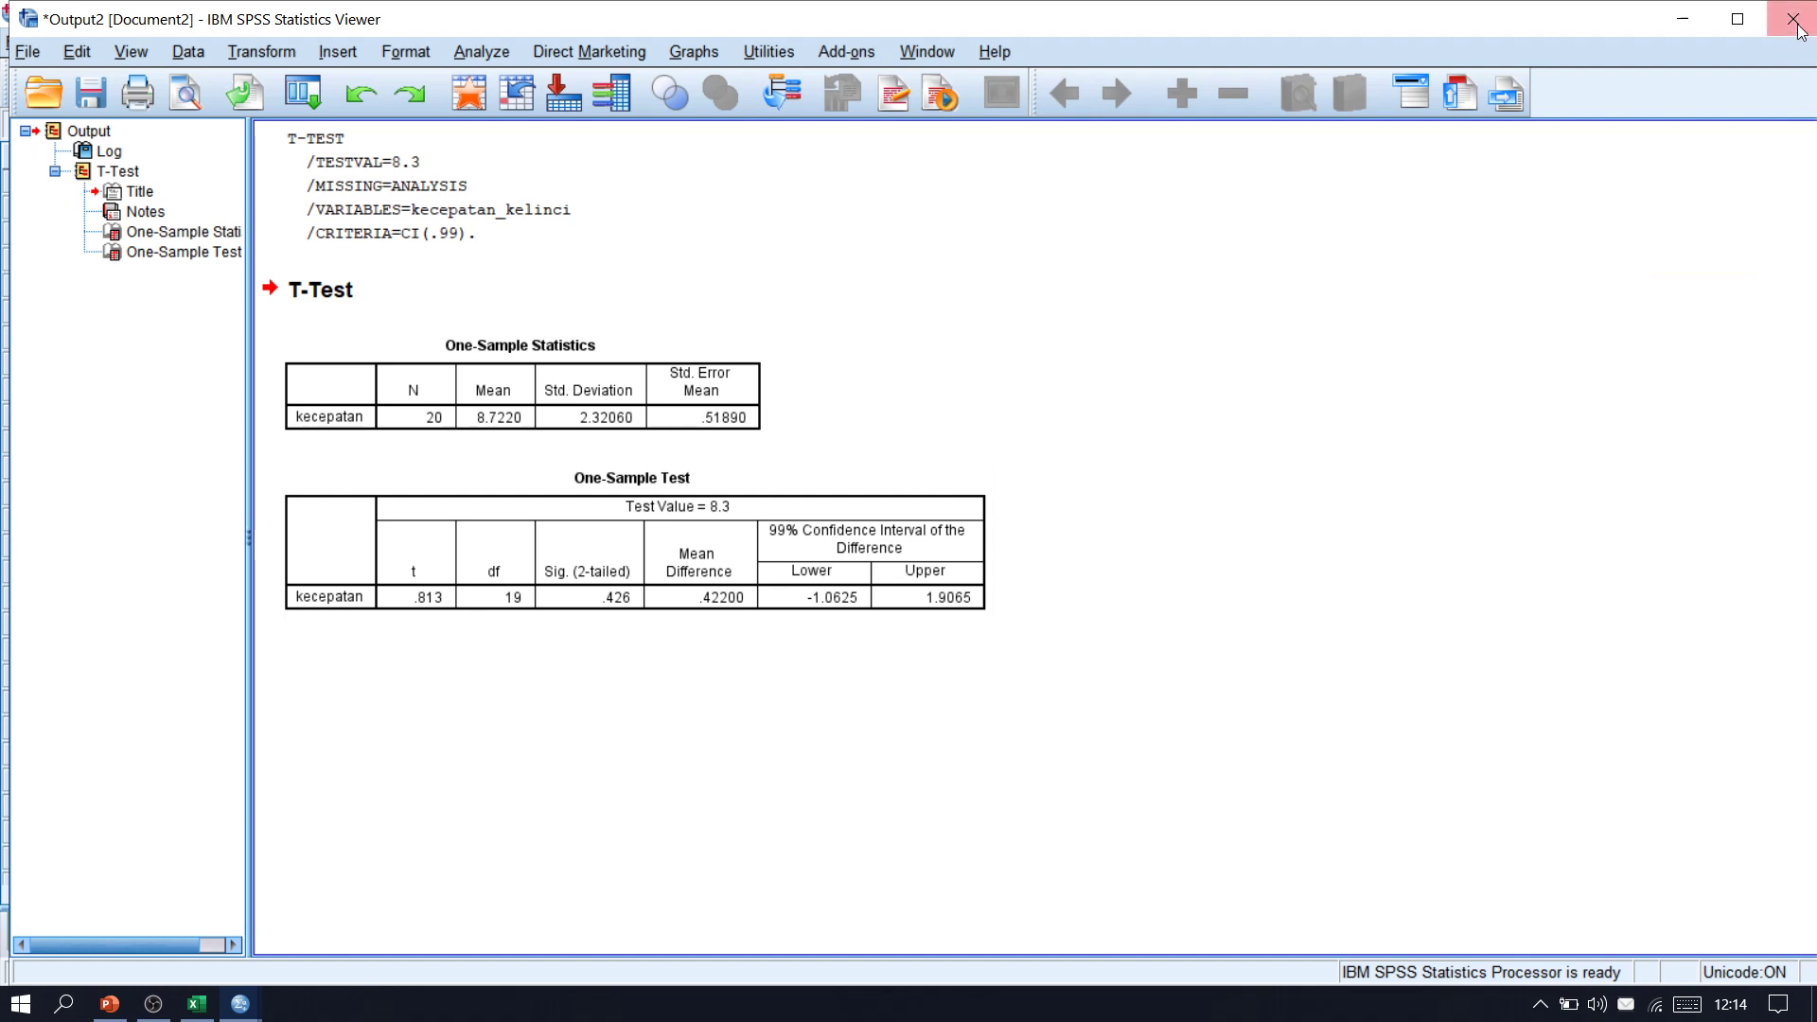
{"action": "left_click", "coordinate": [914, 540]}
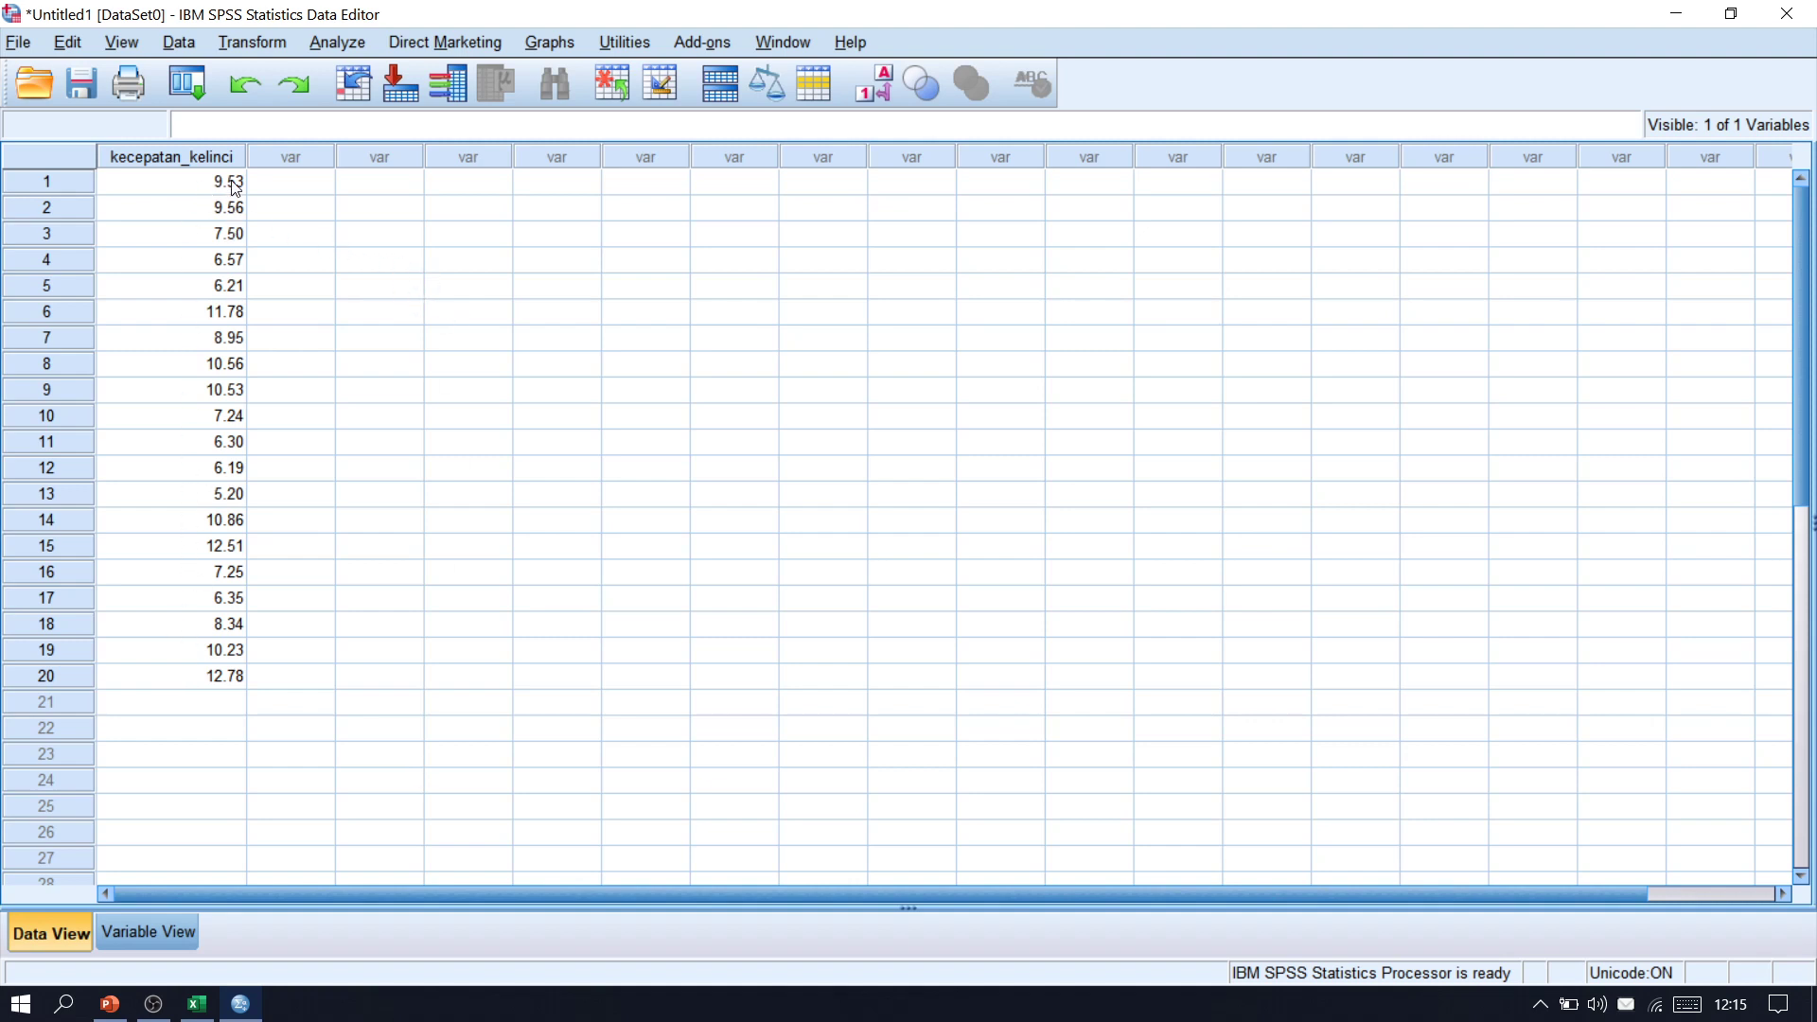
Step: Set up a one-sample nonparametric test with the Customize analysis objective, keeping predefined roles with kecepatan as the test field
{"action": "left_click", "coordinate": [351, 39]}
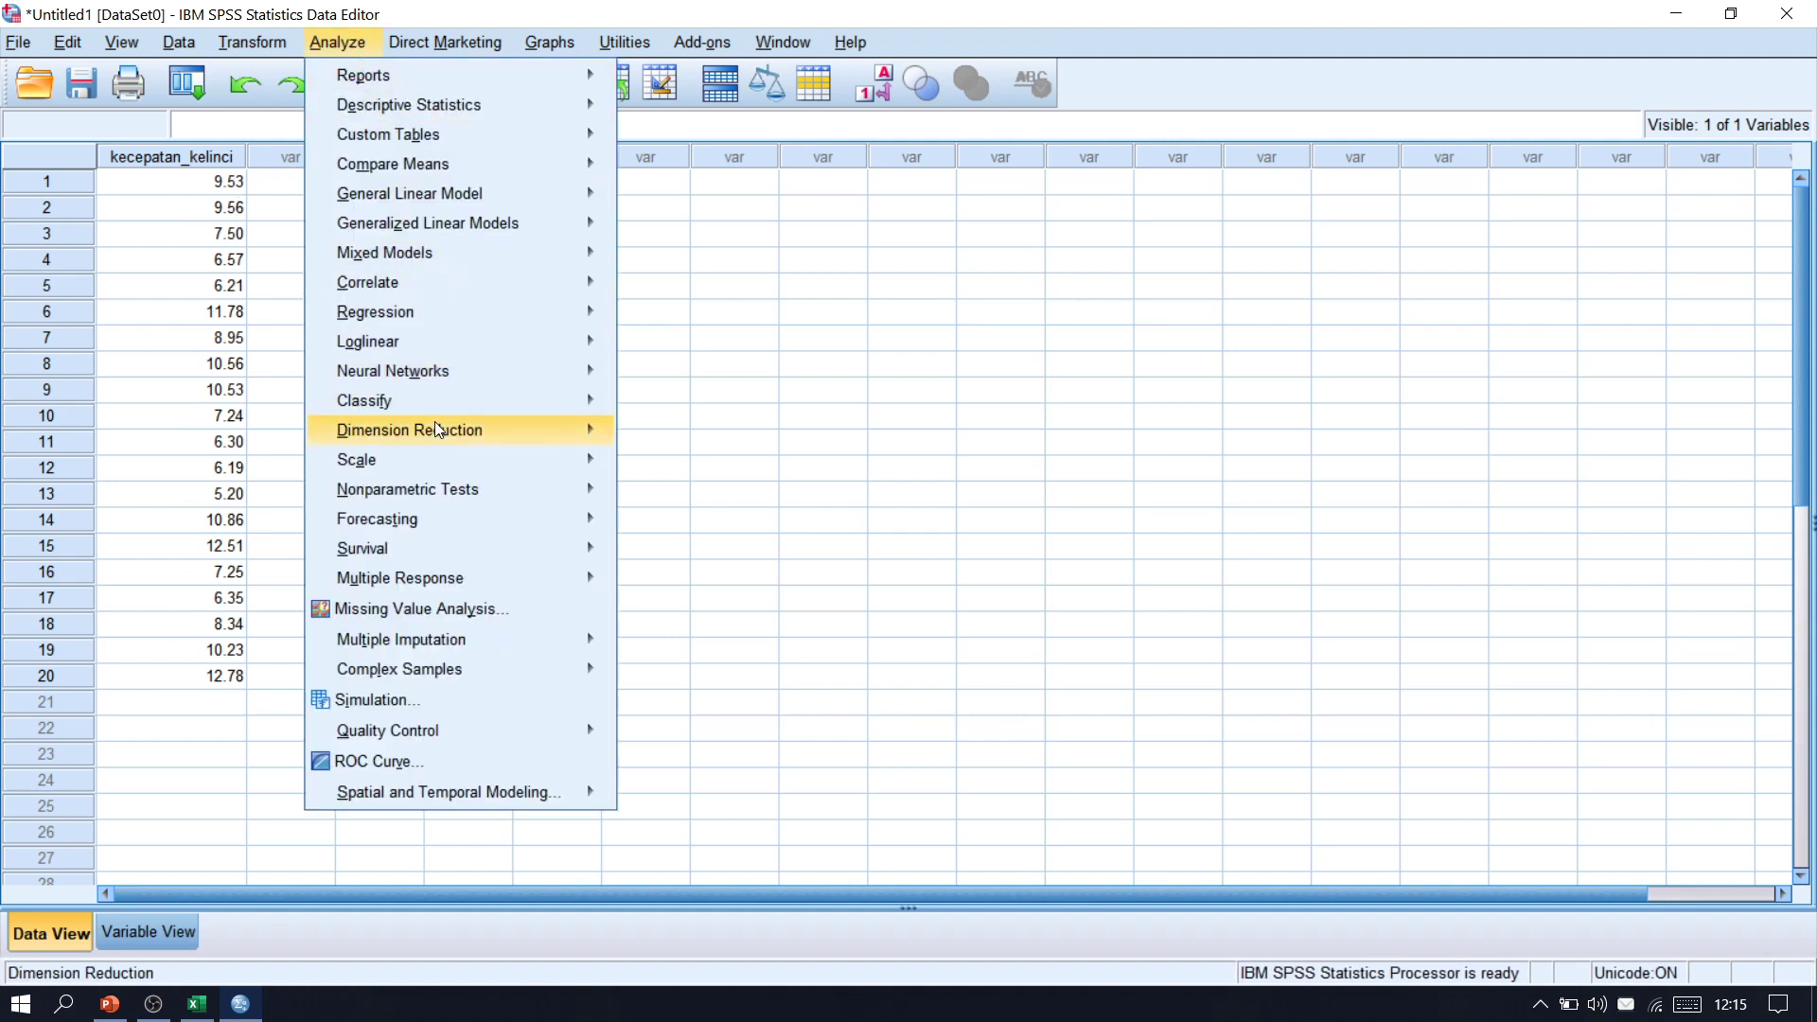
{"action": "mouse_move", "coordinate": [445, 488]}
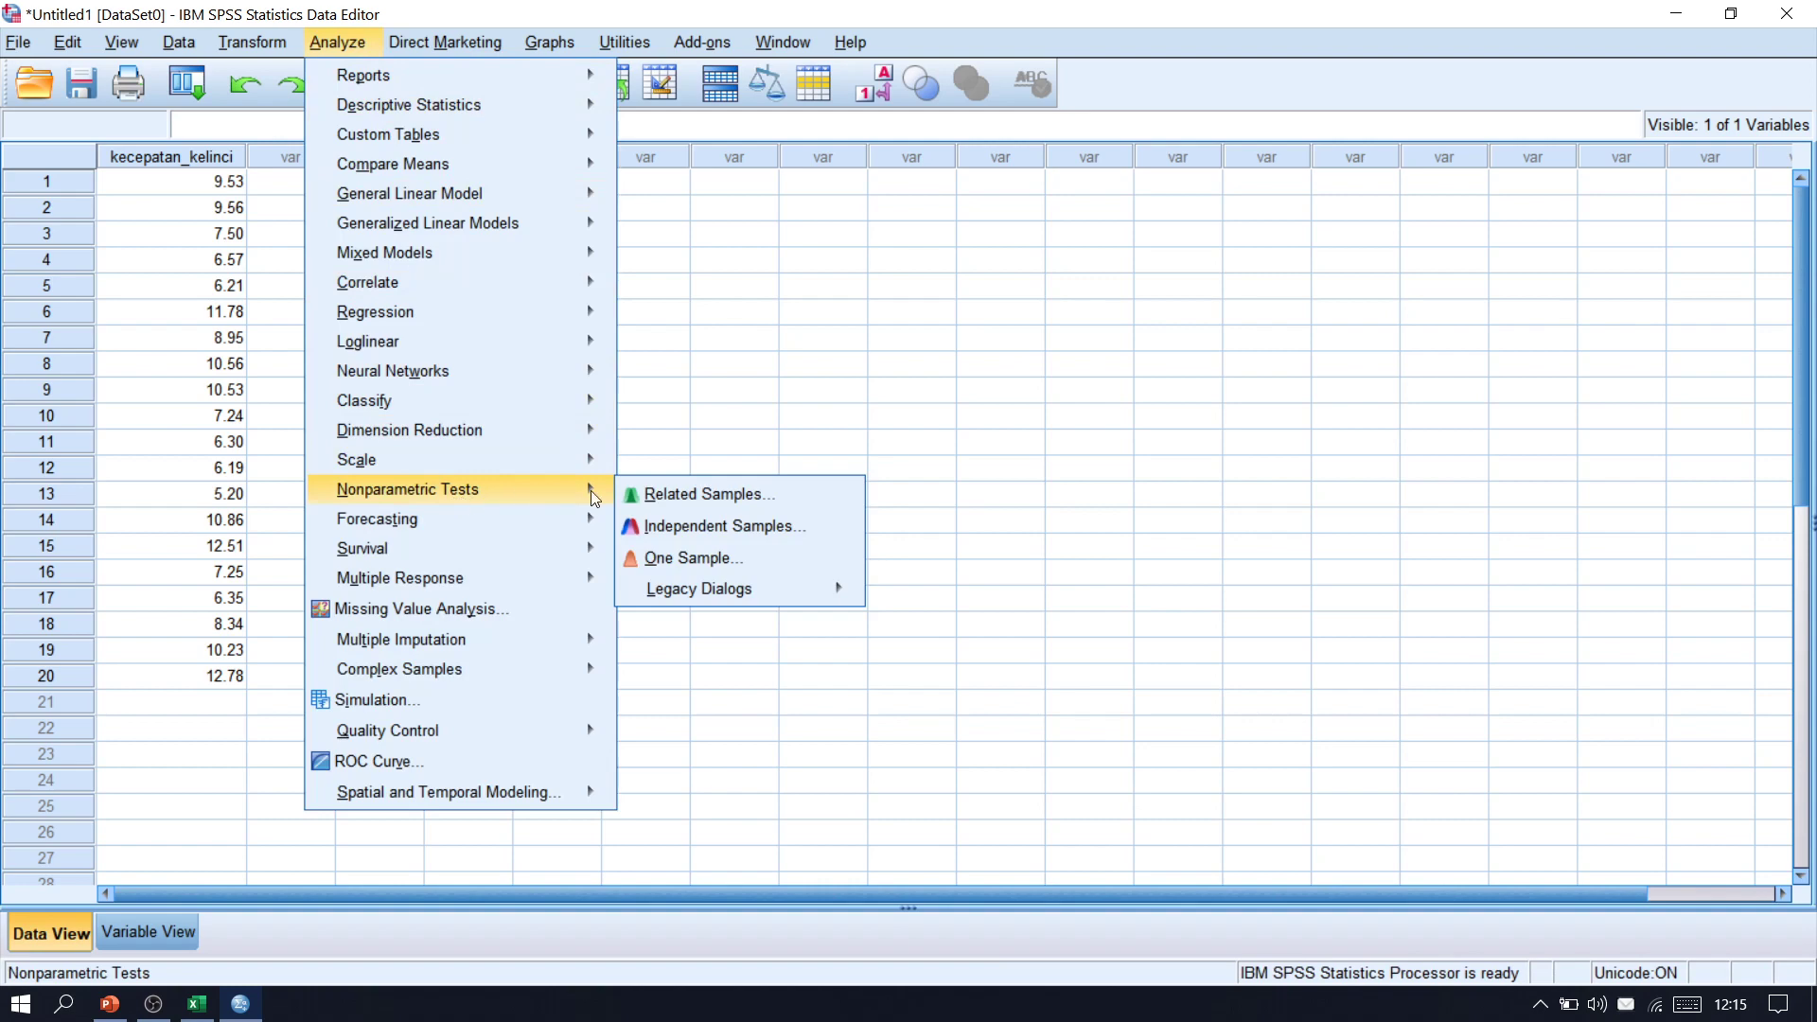
{"action": "left_click", "coordinate": [726, 556]}
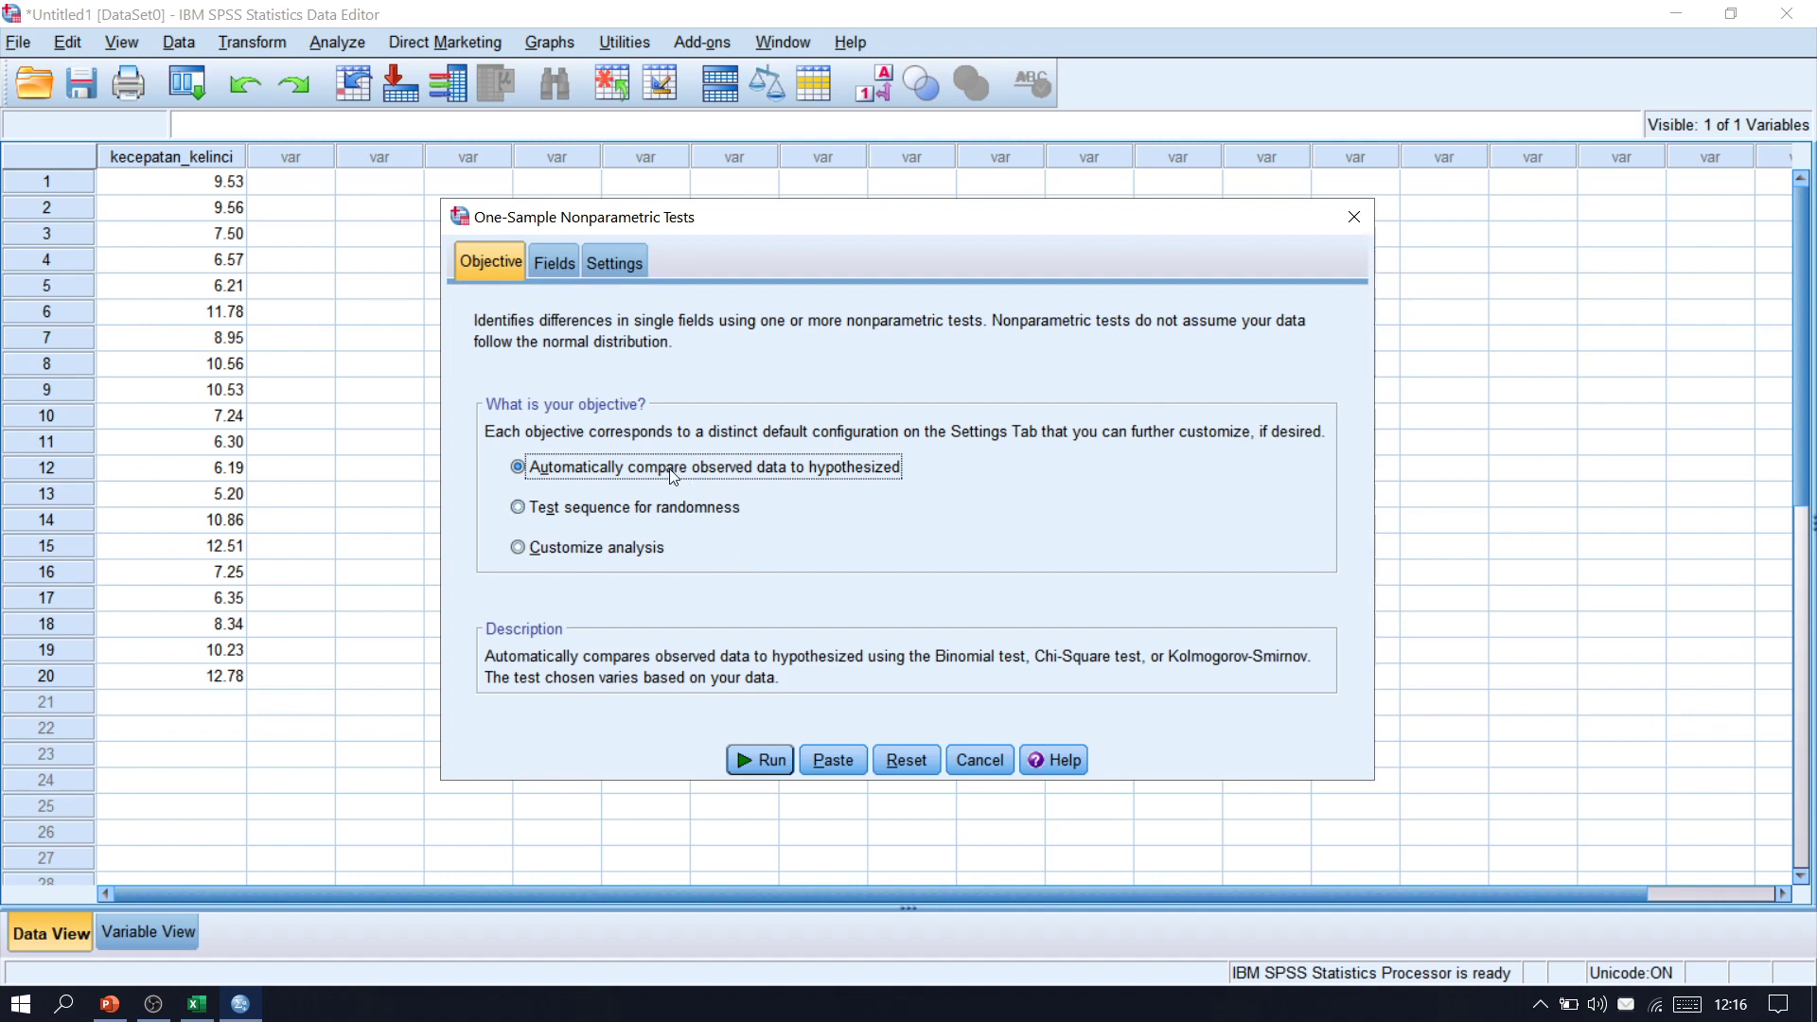
{"action": "left_click", "coordinate": [617, 555]}
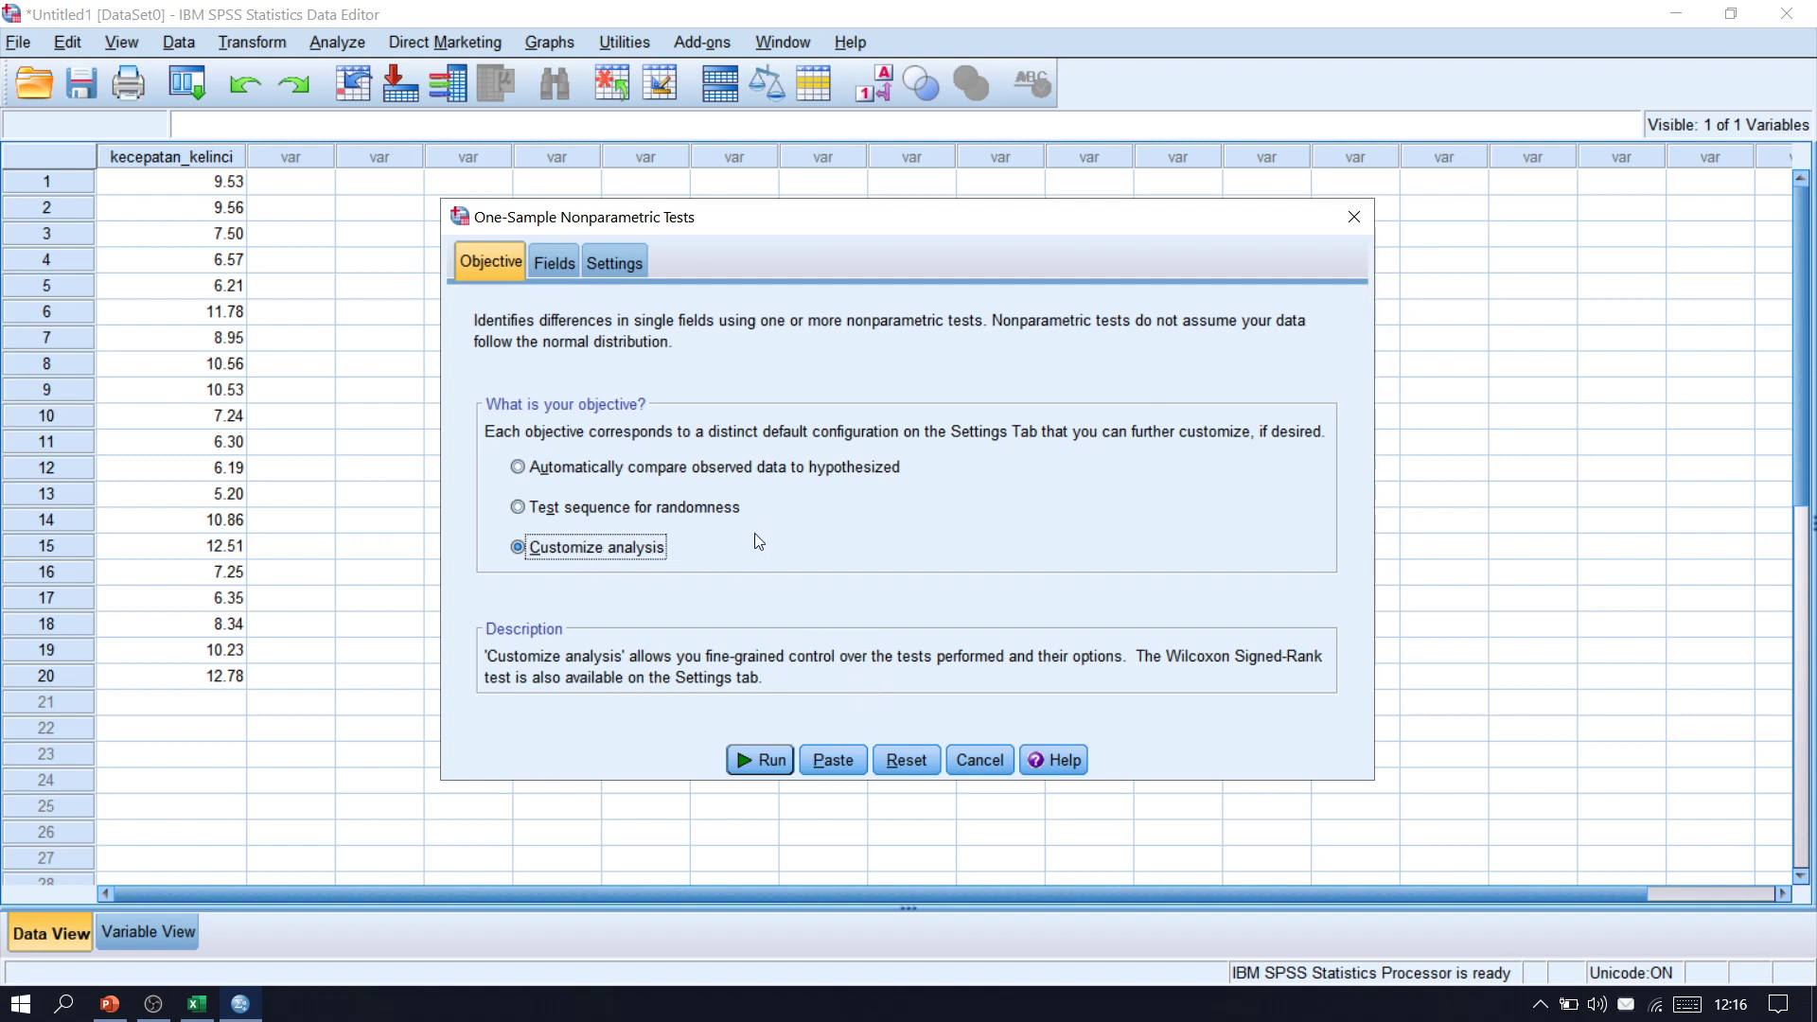
{"action": "left_click", "coordinate": [557, 263]}
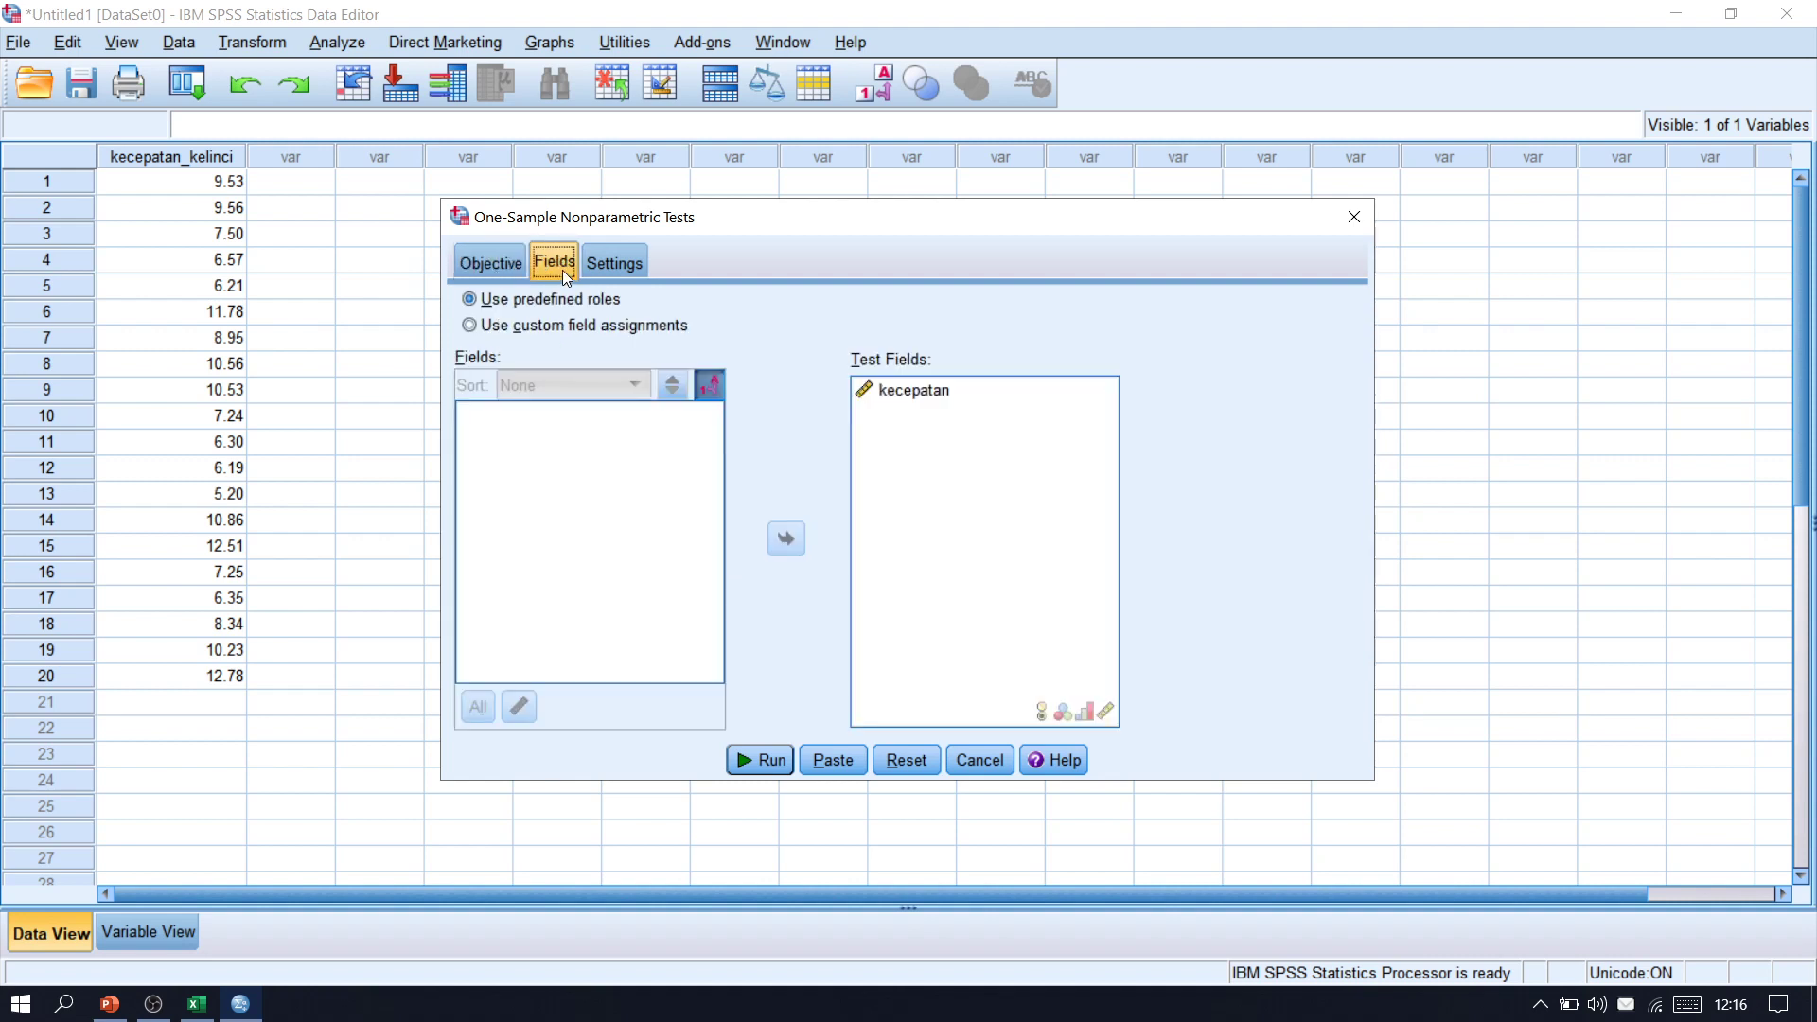
{"action": "left_click", "coordinate": [906, 401]}
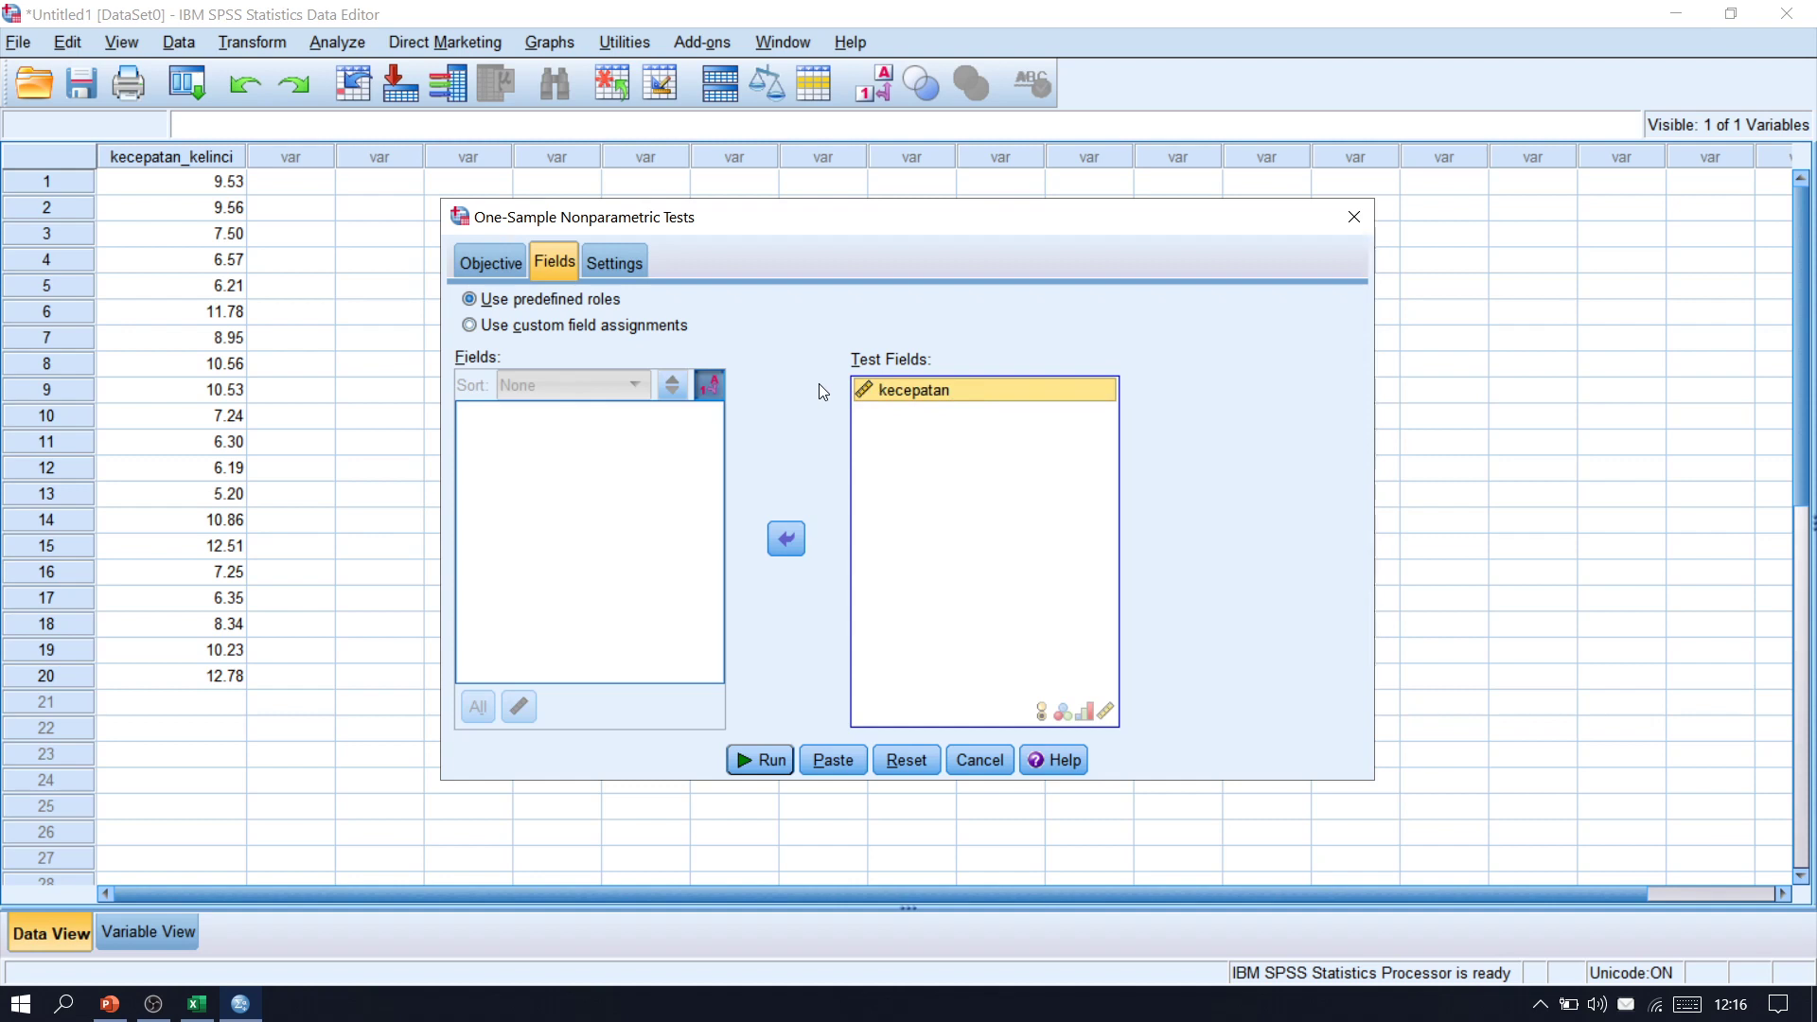
Step: Customize the tests to use the binomial test, with a custom cut point of 8.3 defining success for continuous fields
{"action": "left_click", "coordinate": [610, 262]}
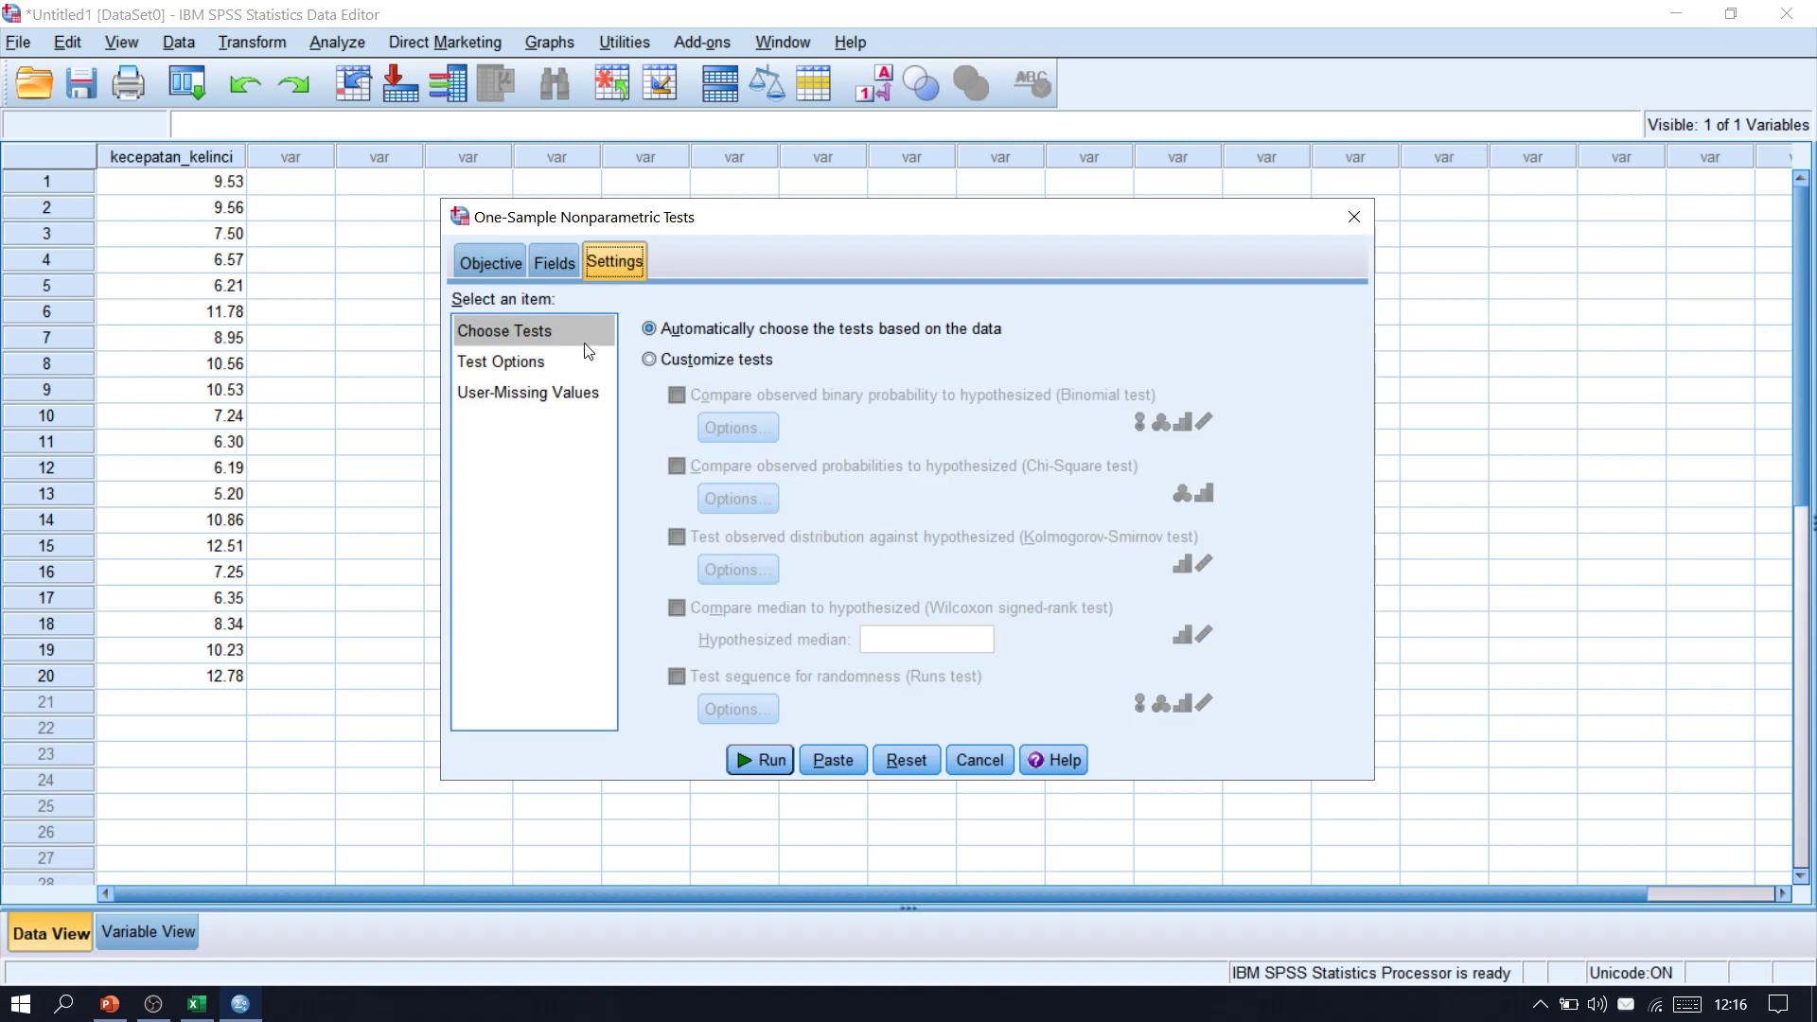
{"action": "left_click", "coordinate": [748, 364]}
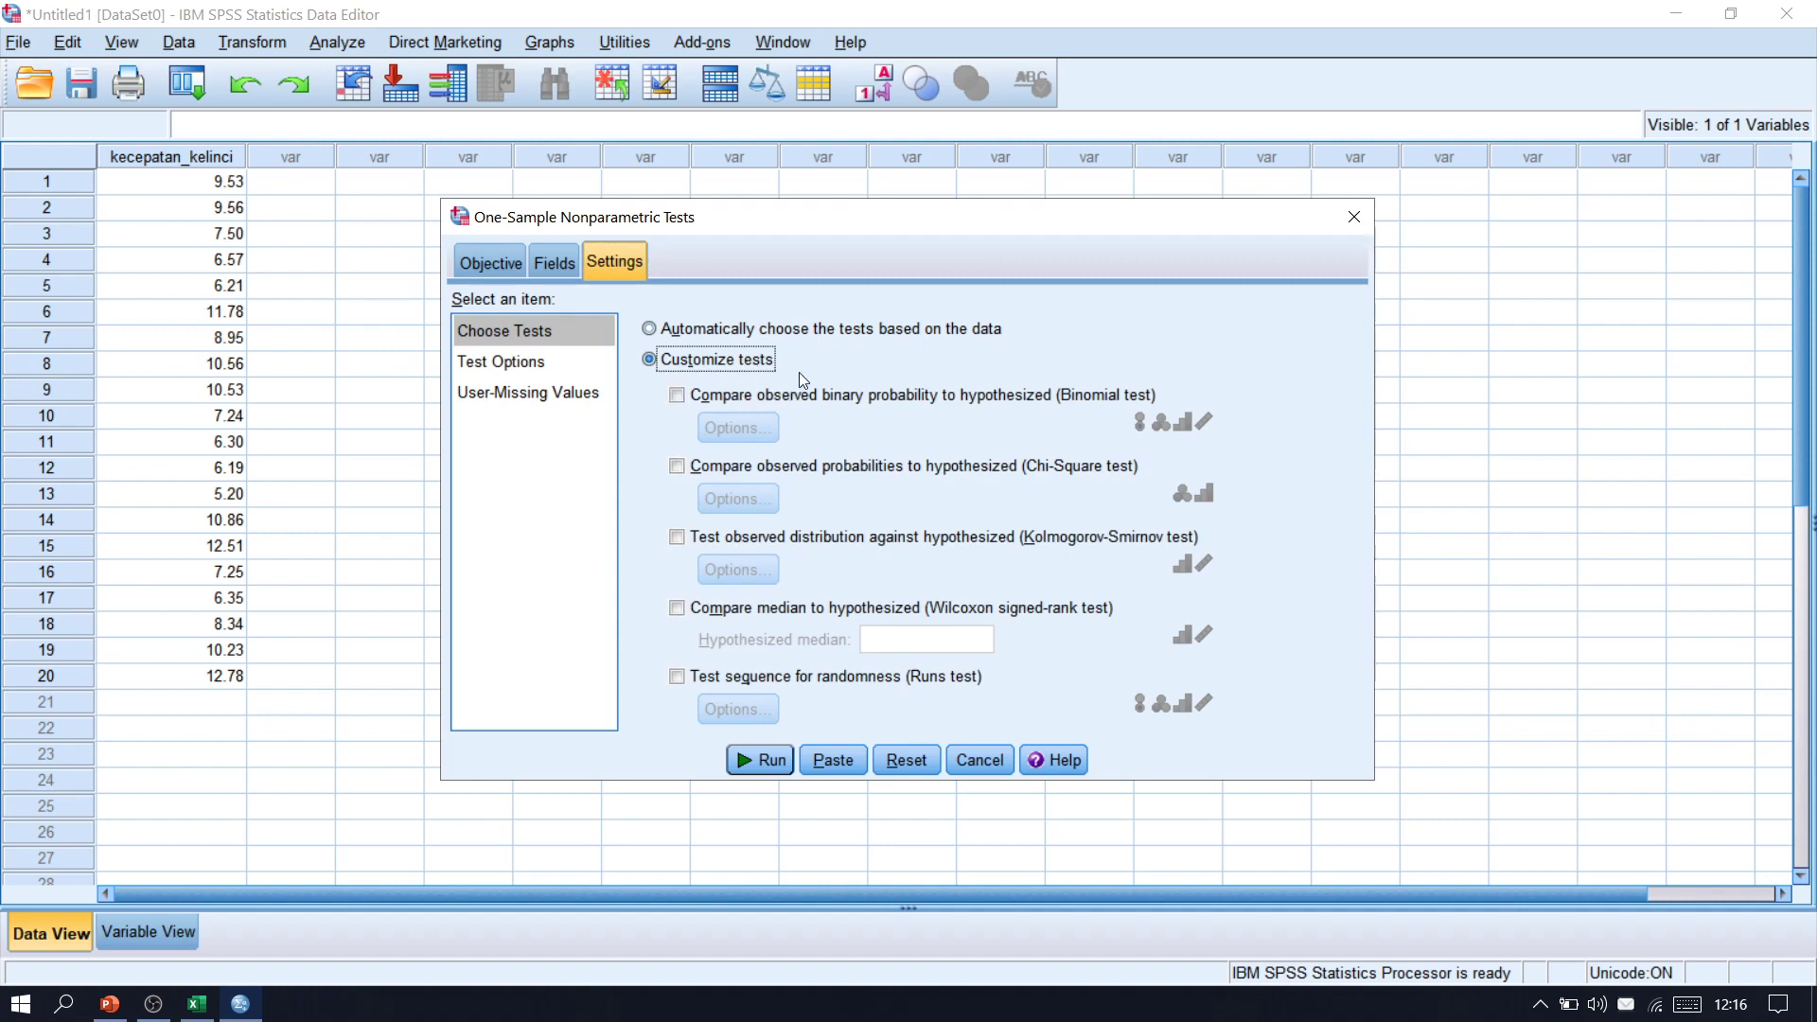
{"action": "left_click", "coordinate": [796, 401]}
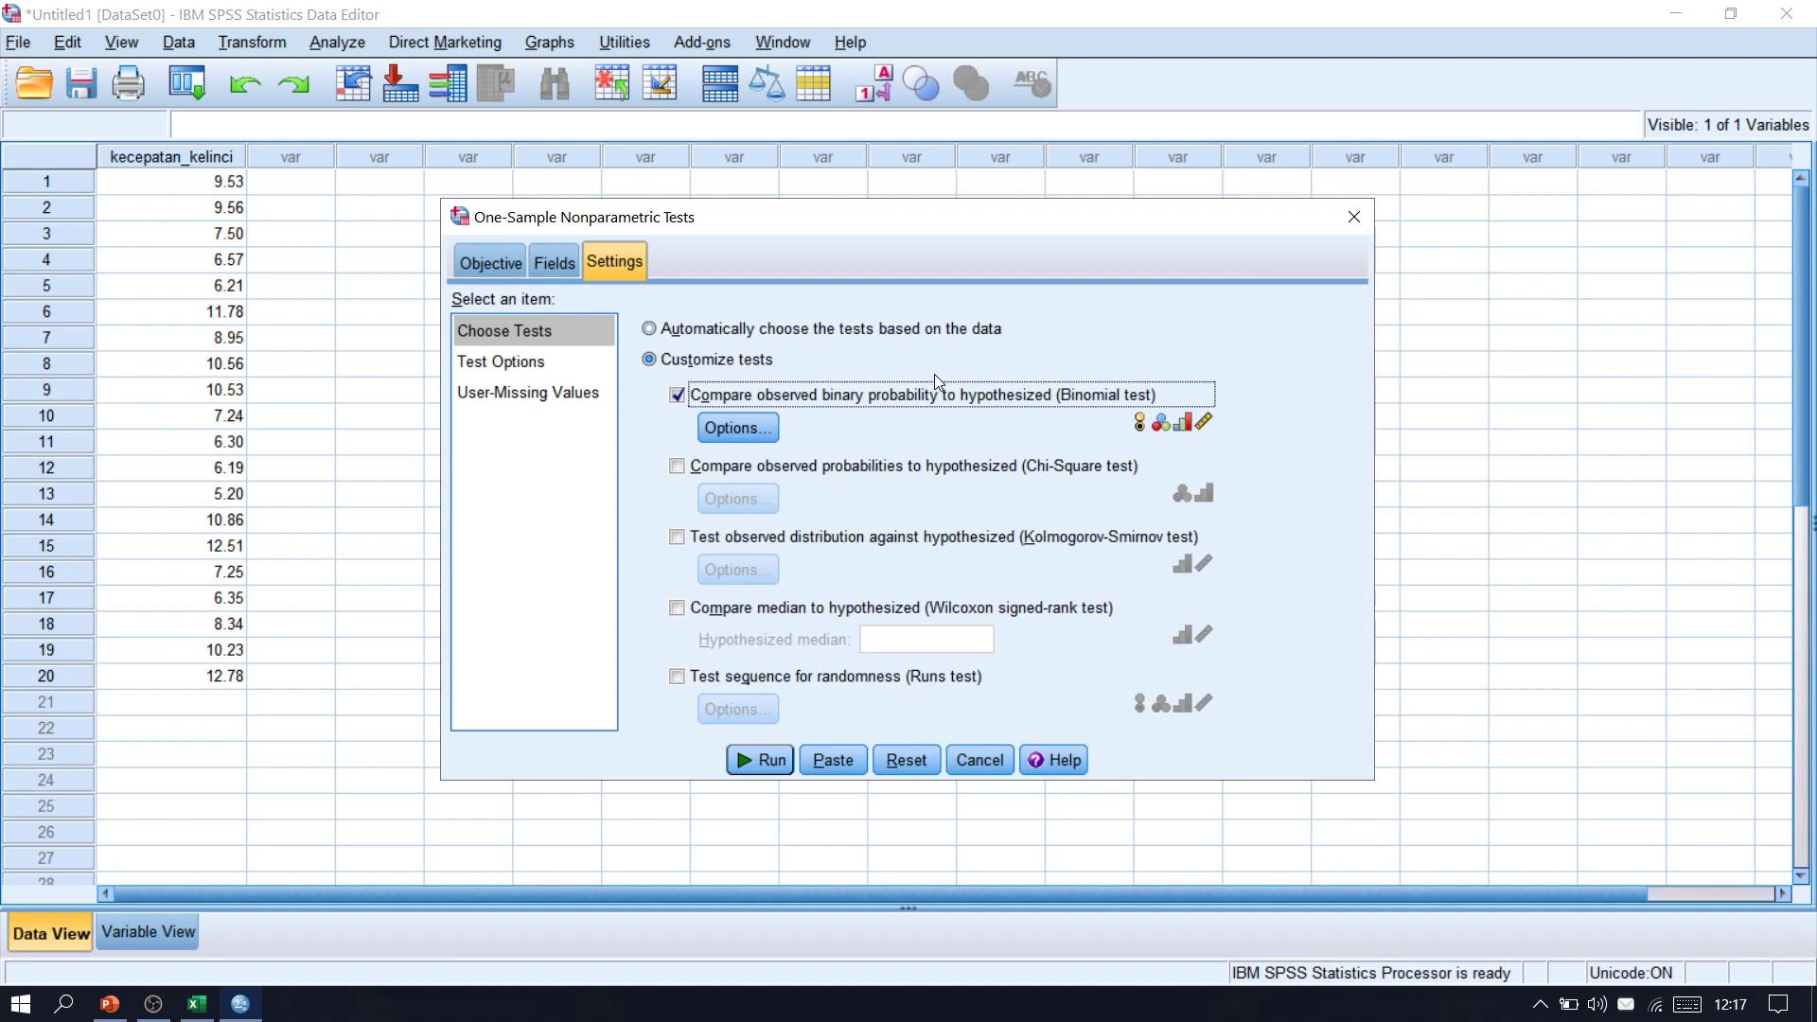
{"action": "left_click", "coordinate": [742, 432]}
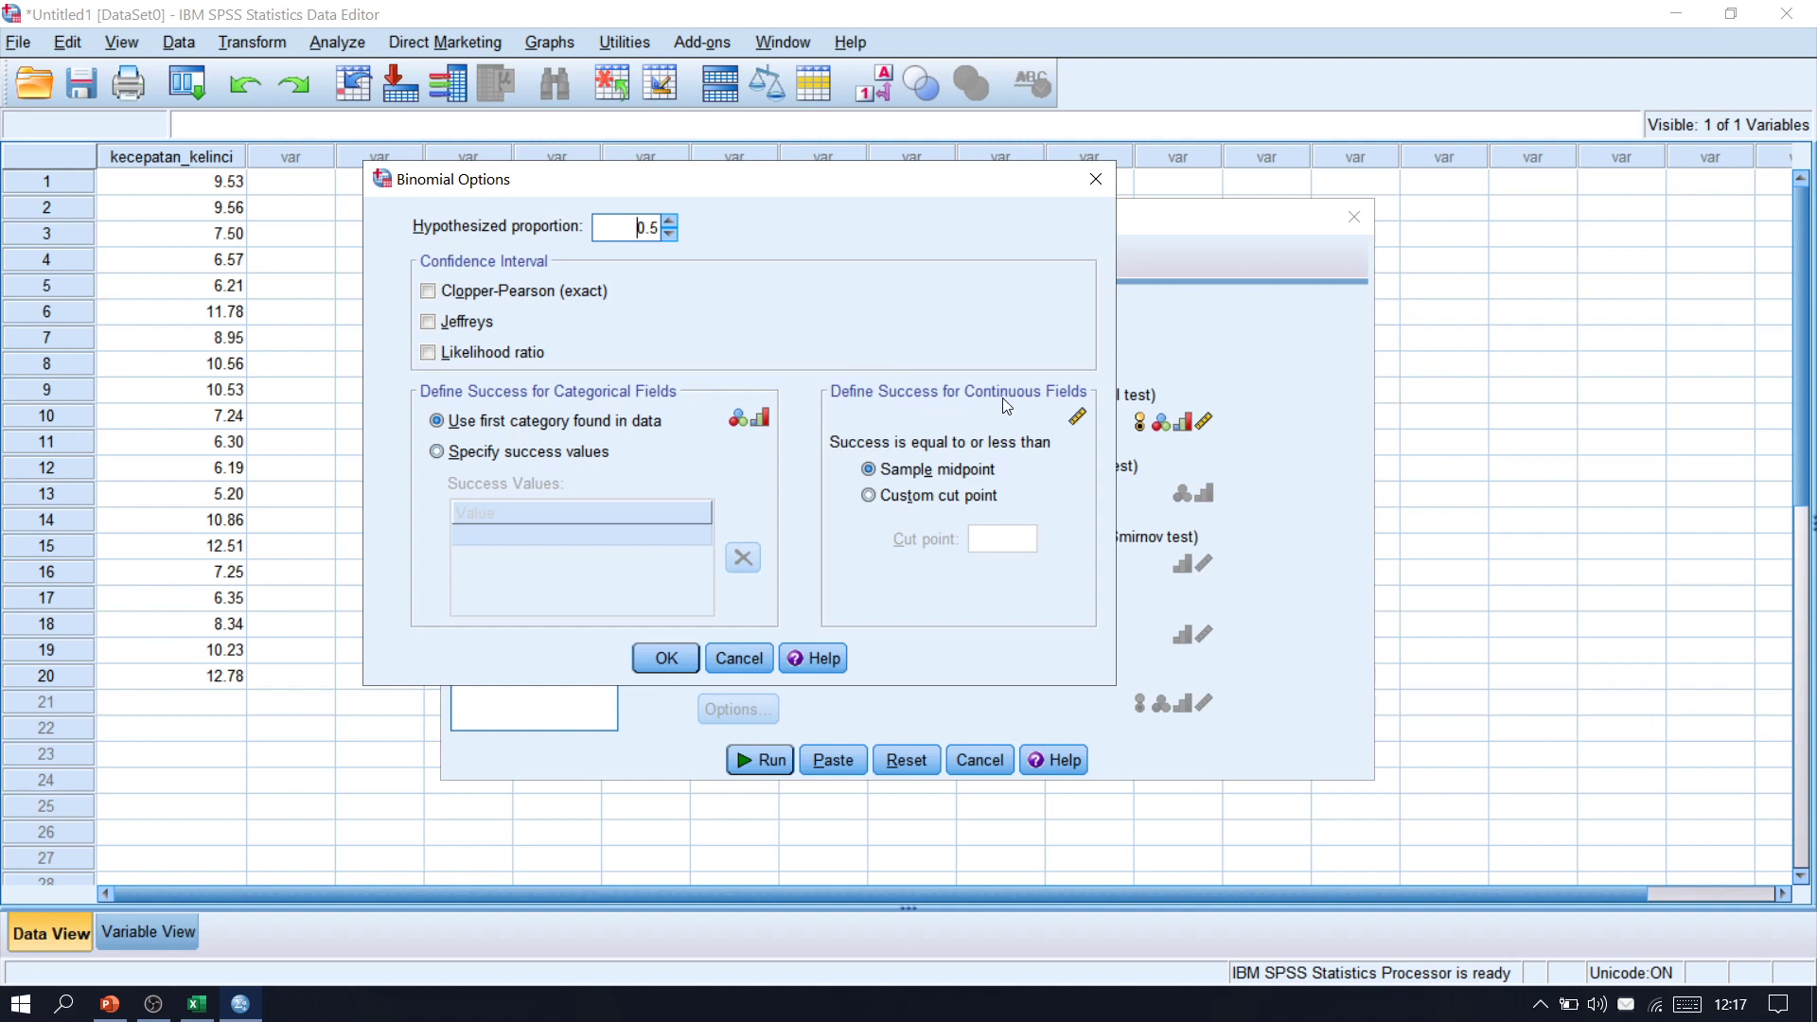
{"action": "left_click", "coordinate": [970, 496]}
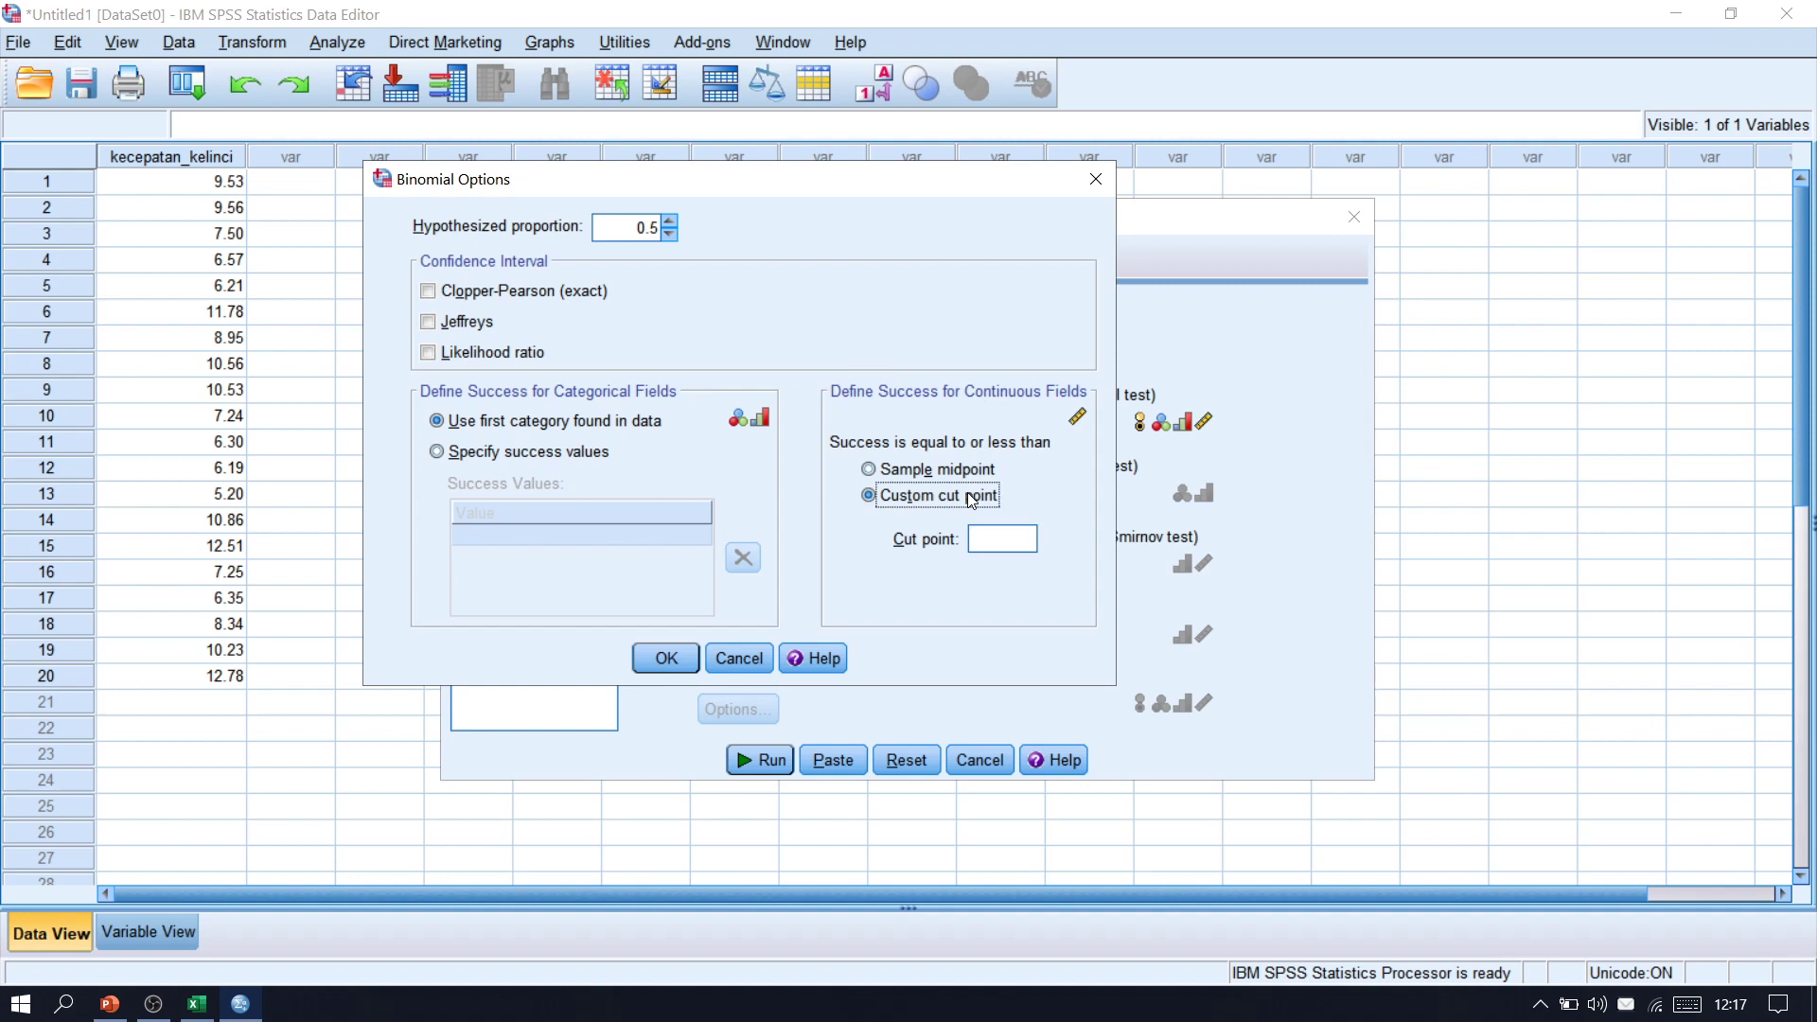
{"action": "left_click", "coordinate": [975, 538]}
{"action": "type", "text": "8.3"}
{"action": "left_click", "coordinate": [668, 657]}
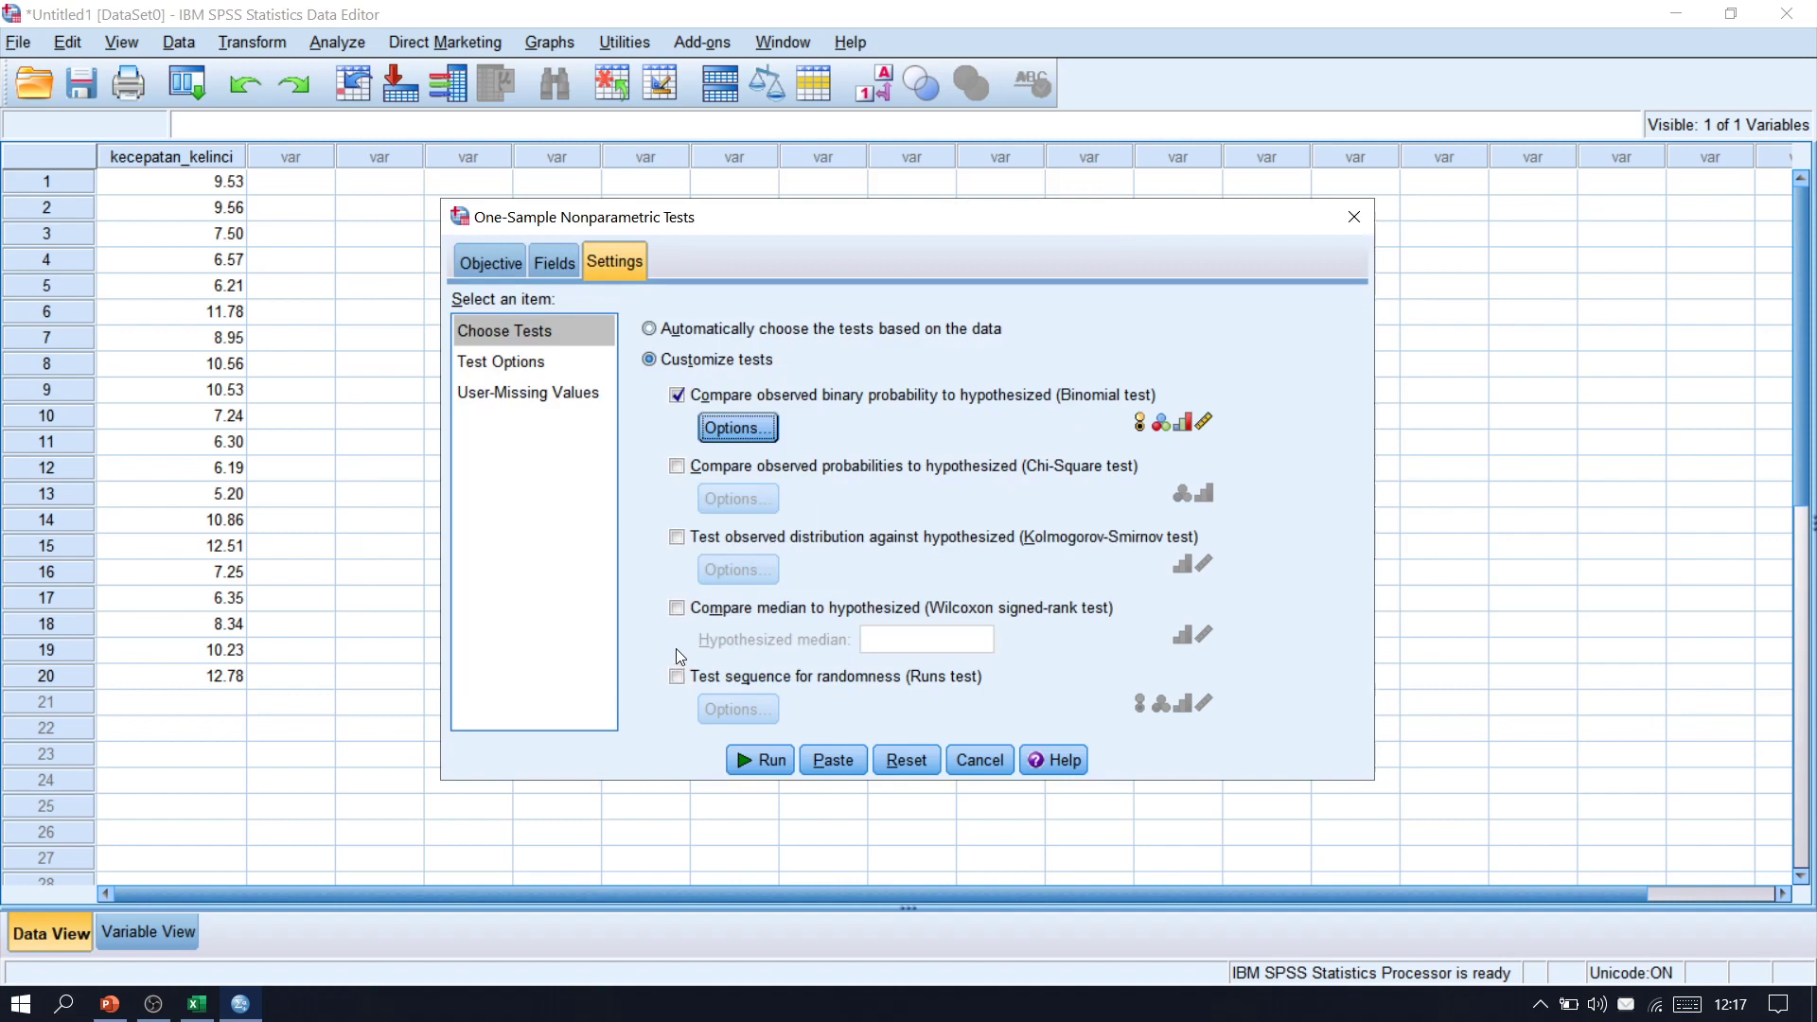
Step: Run the one-sample binomial test and close its output document without saving
{"action": "left_click", "coordinate": [764, 757]}
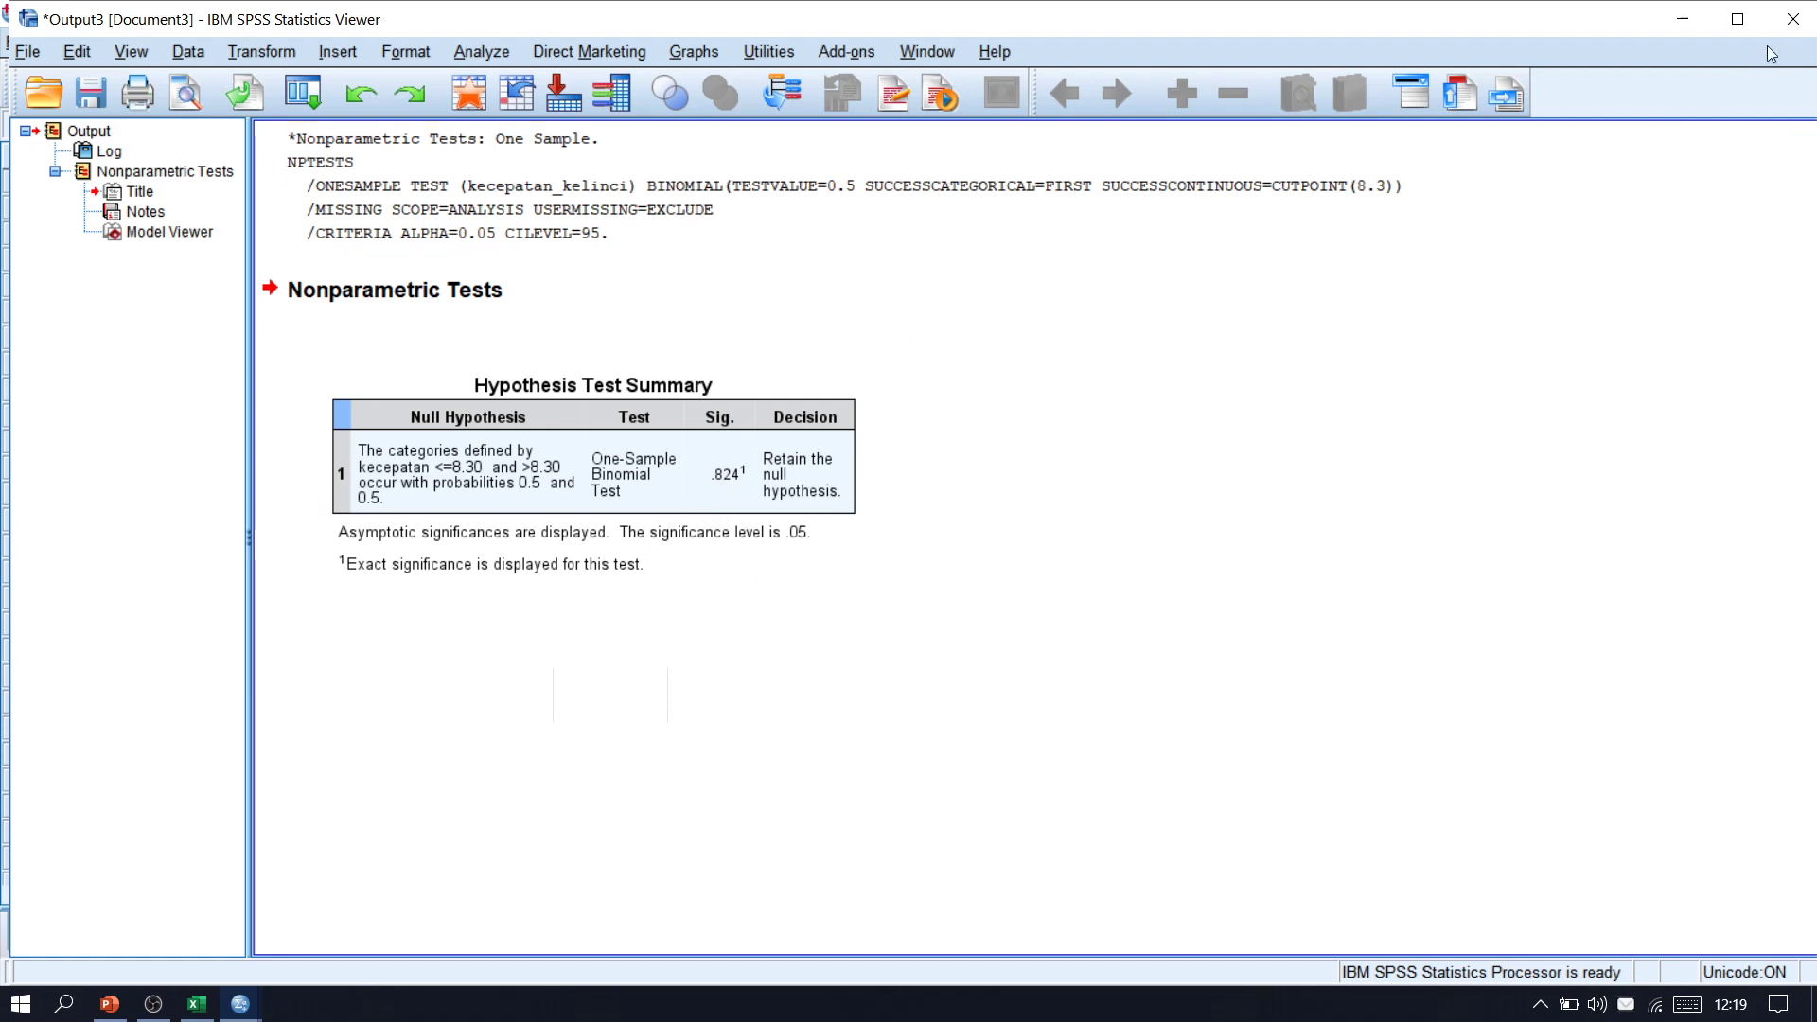
{"action": "left_click", "coordinate": [1805, 25]}
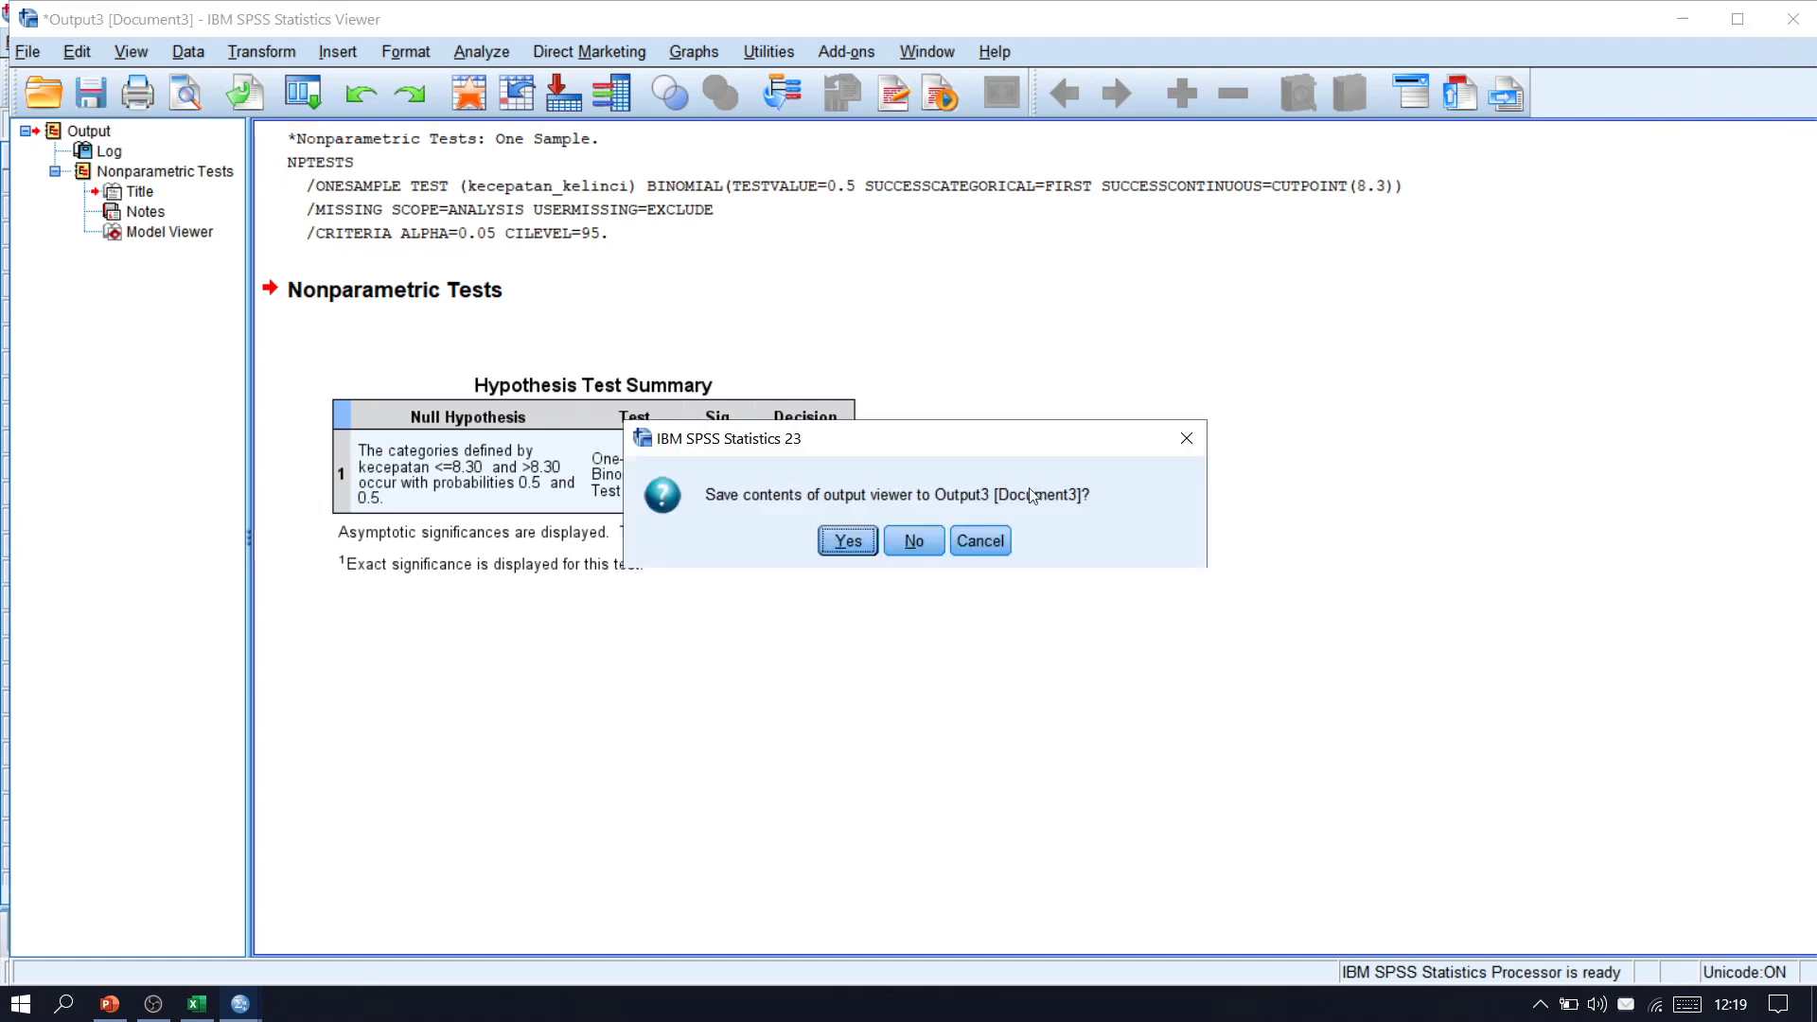
{"action": "left_click", "coordinate": [916, 541]}
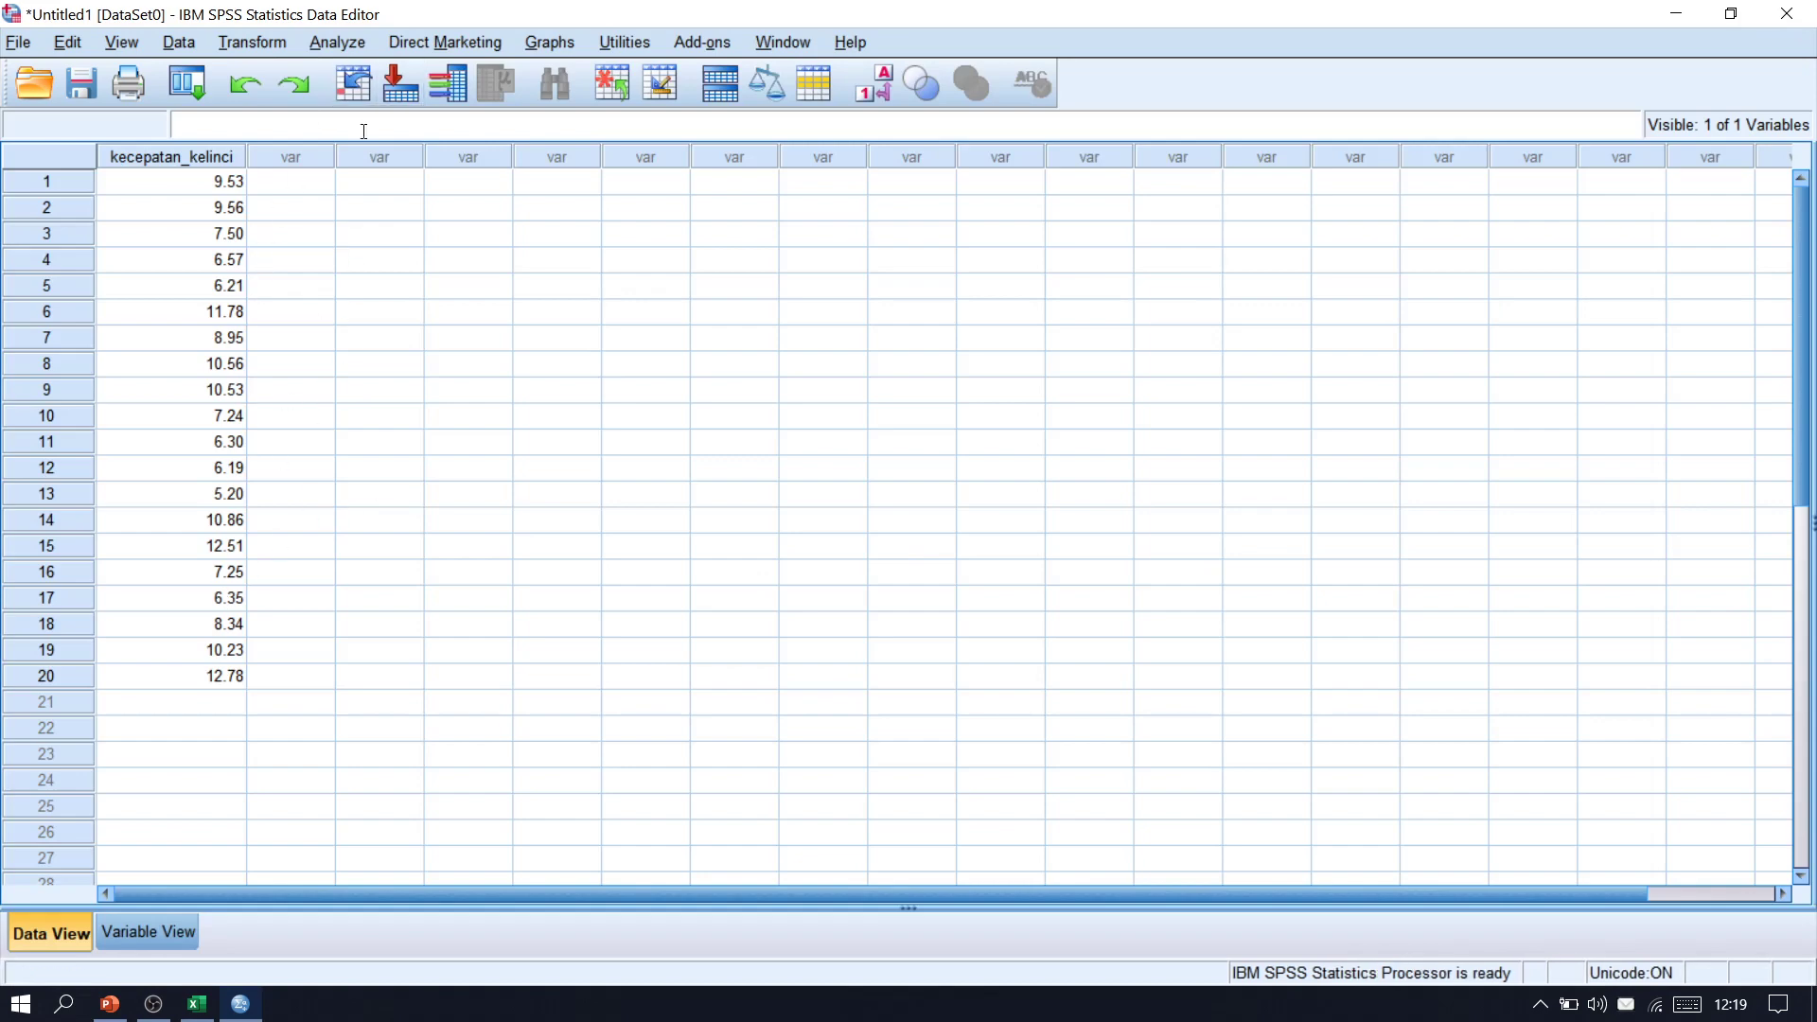
{"action": "left_click", "coordinate": [365, 43]}
{"action": "left_click", "coordinate": [724, 234]}
{"action": "left_click", "coordinate": [697, 346]}
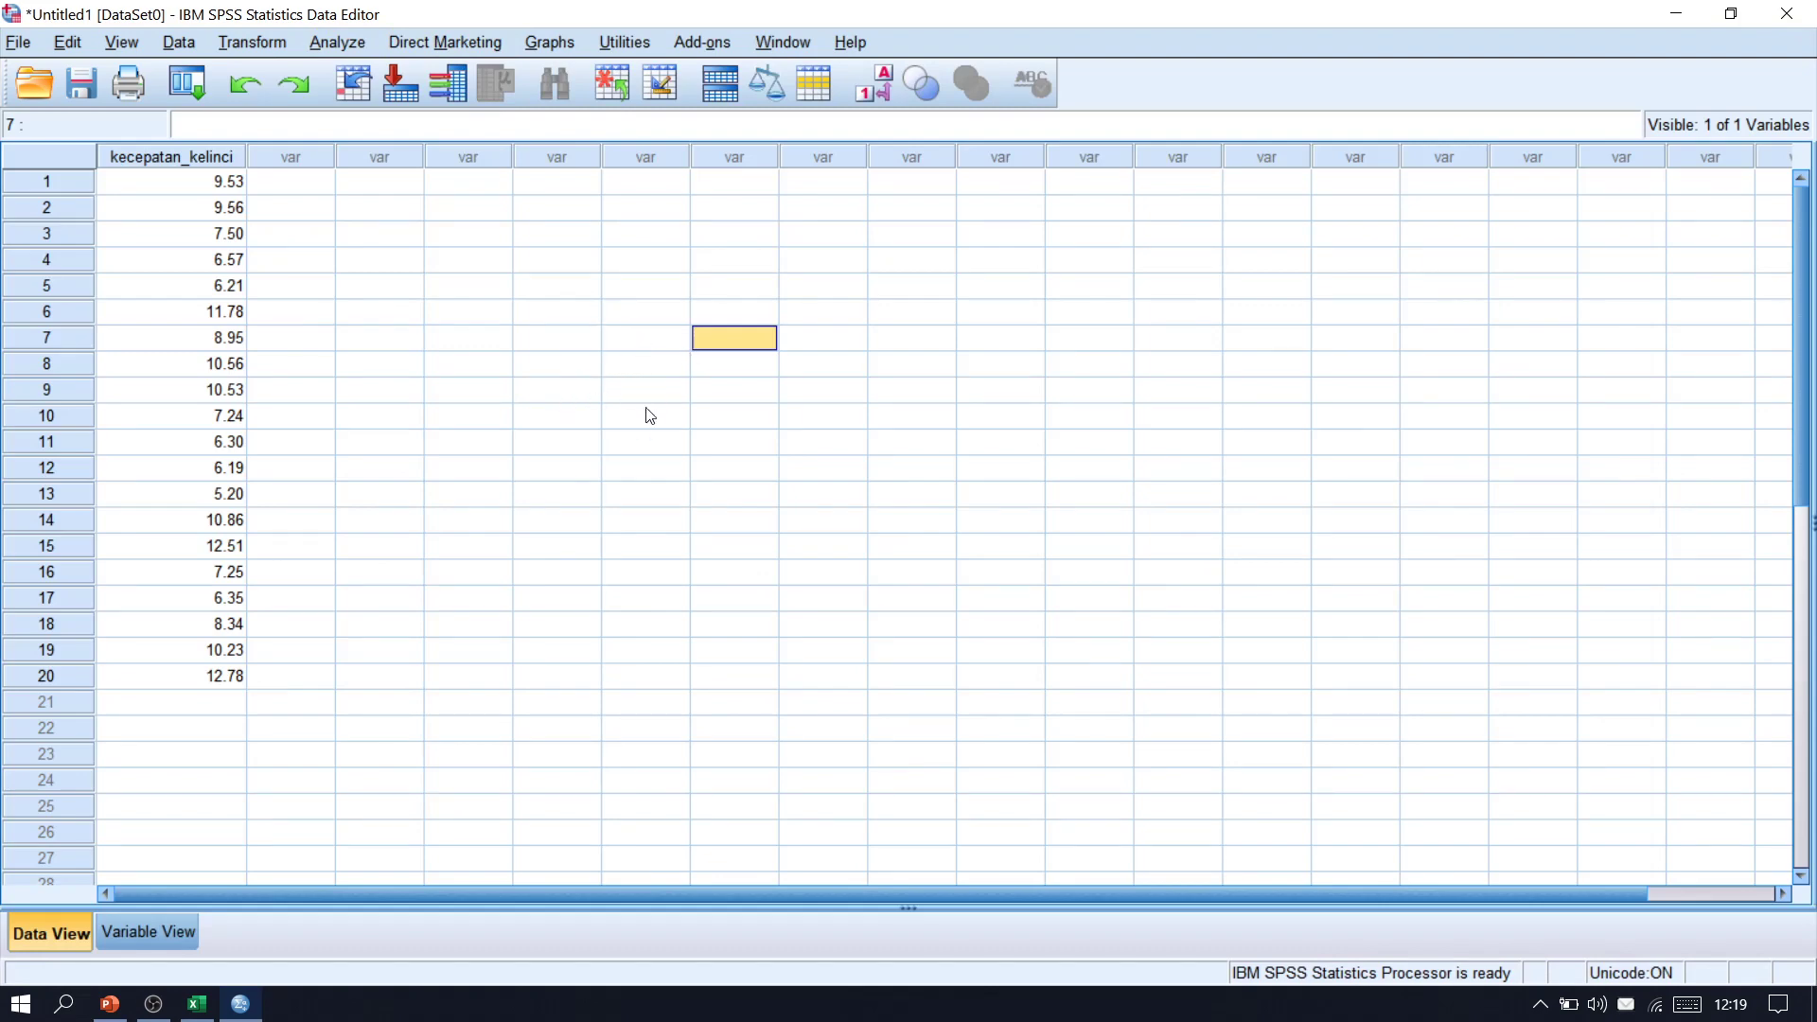
Step: Run the one-sample t-test on kecepatan again with the test value set to 4
{"action": "left_click", "coordinate": [357, 47]}
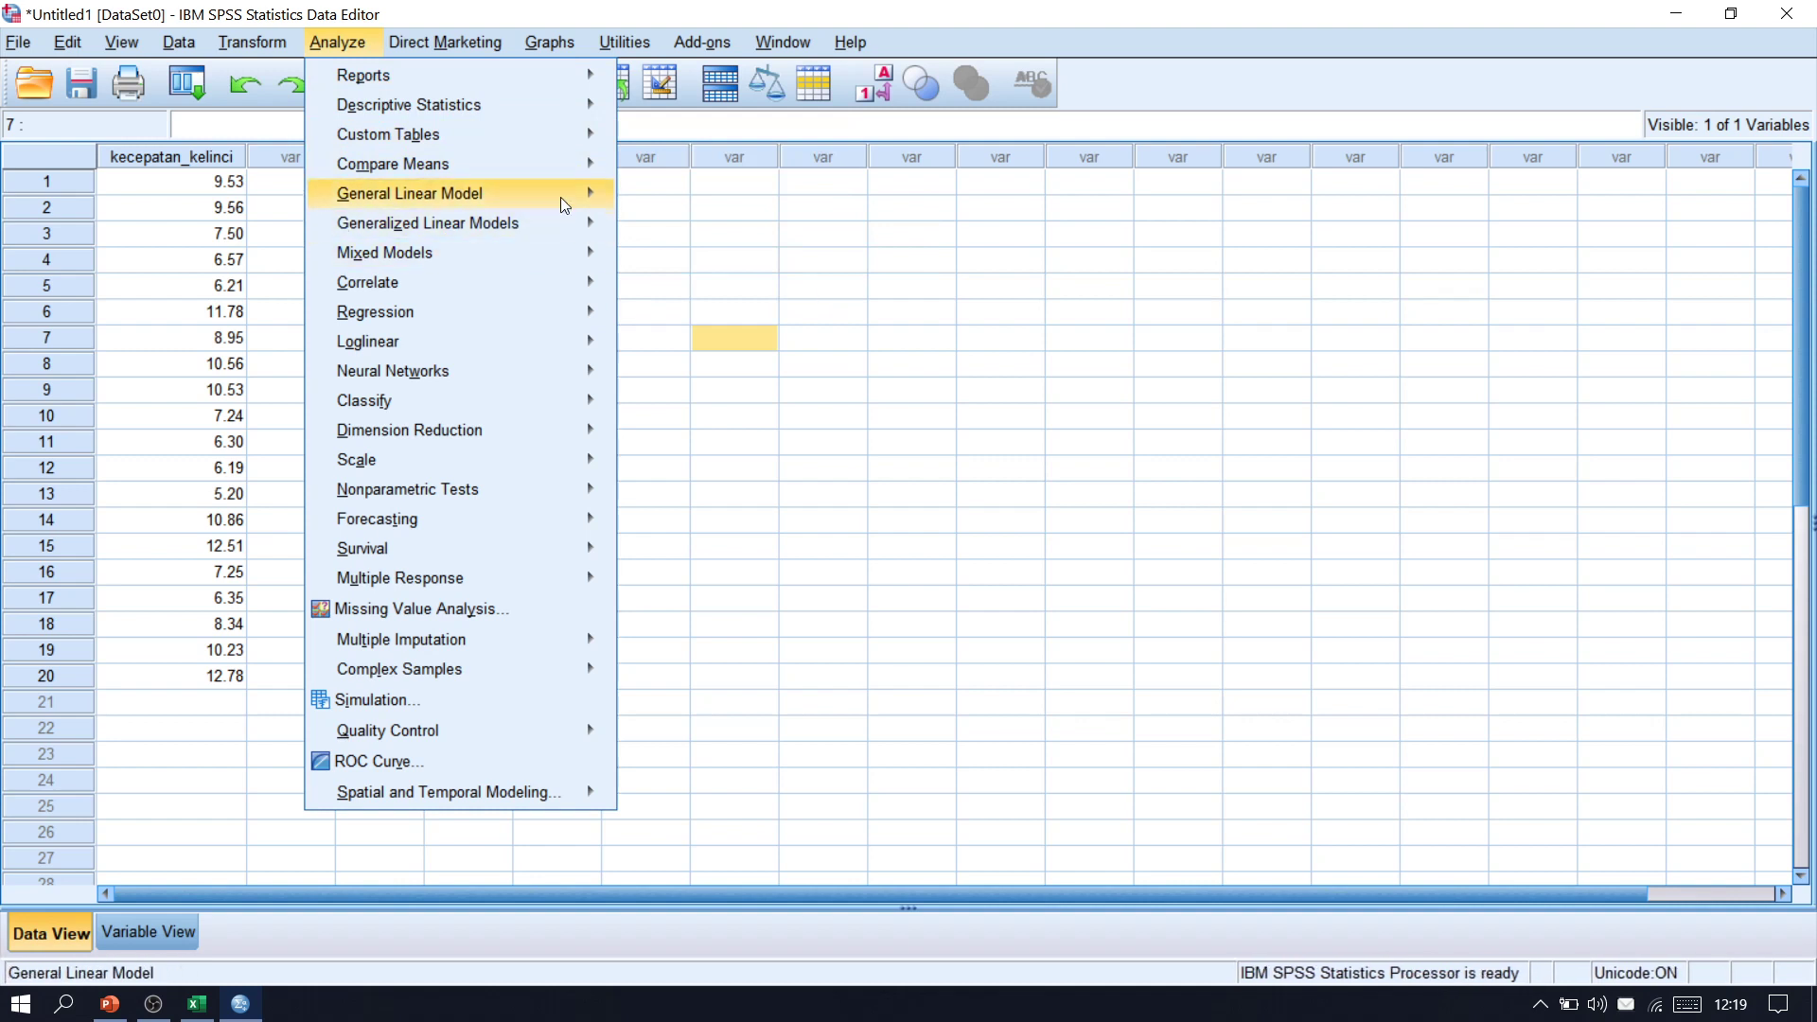
{"action": "mouse_move", "coordinate": [568, 192]}
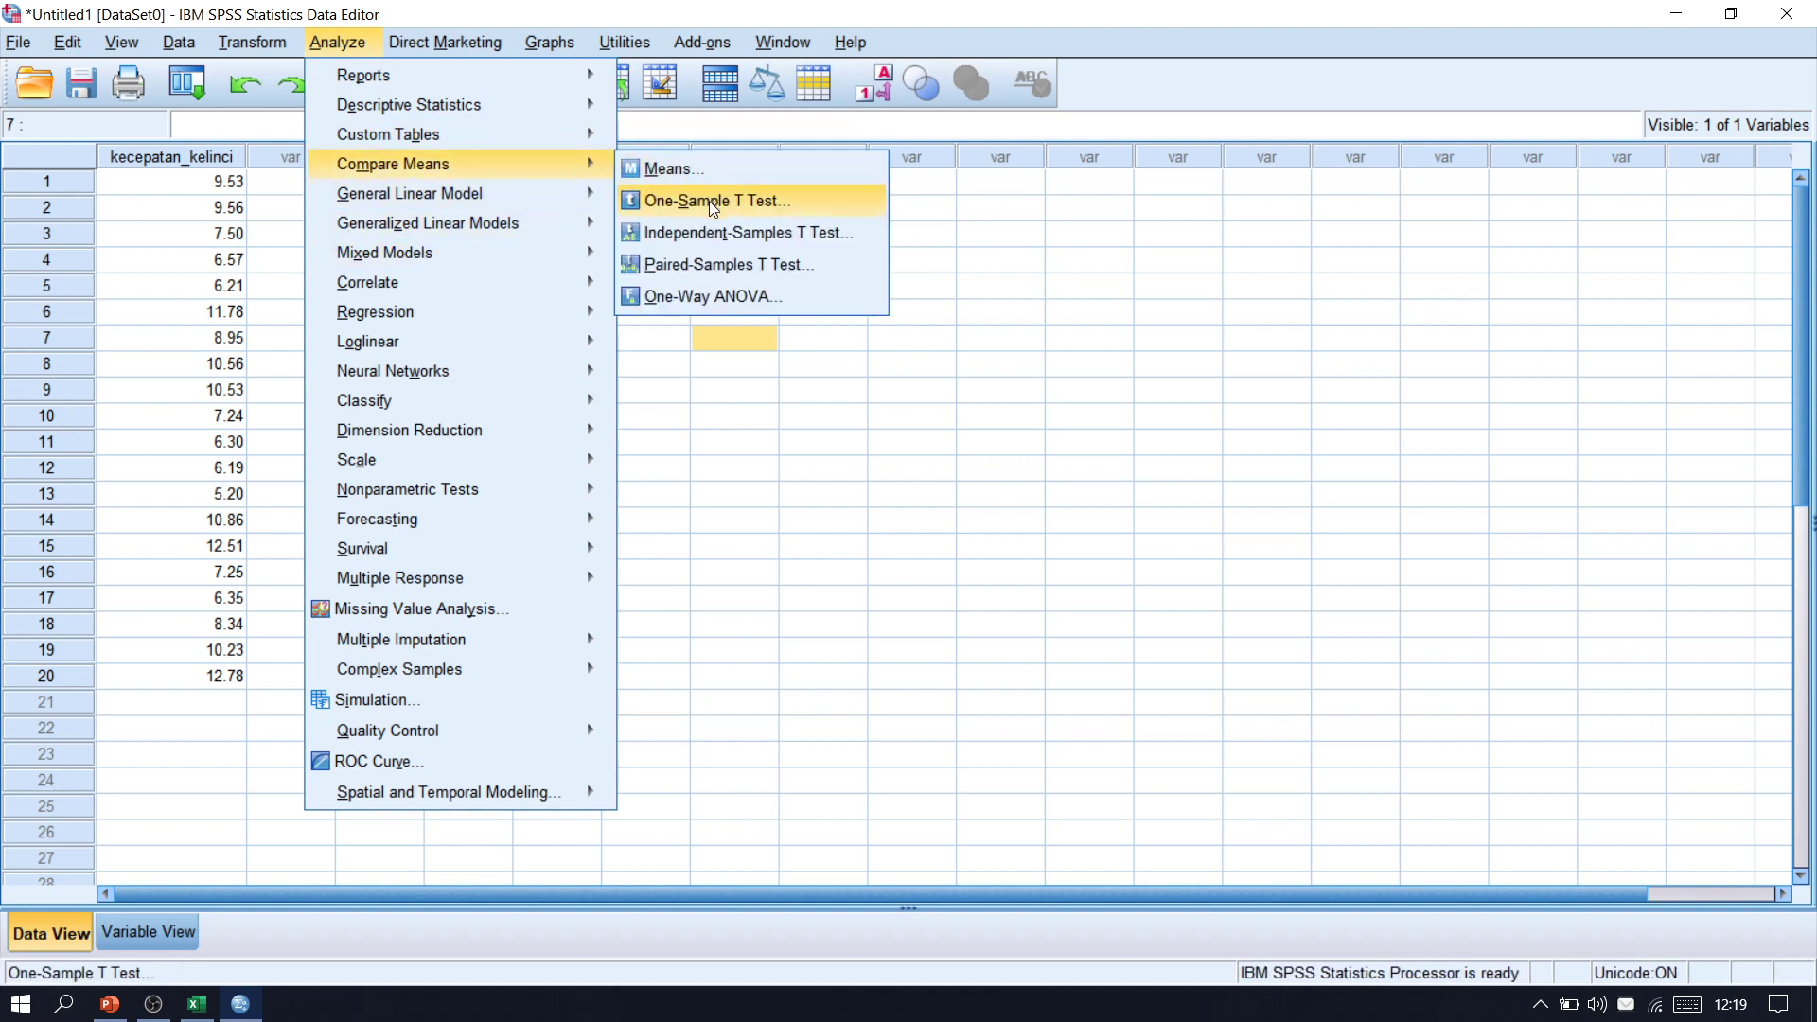
{"action": "left_click", "coordinate": [708, 199]}
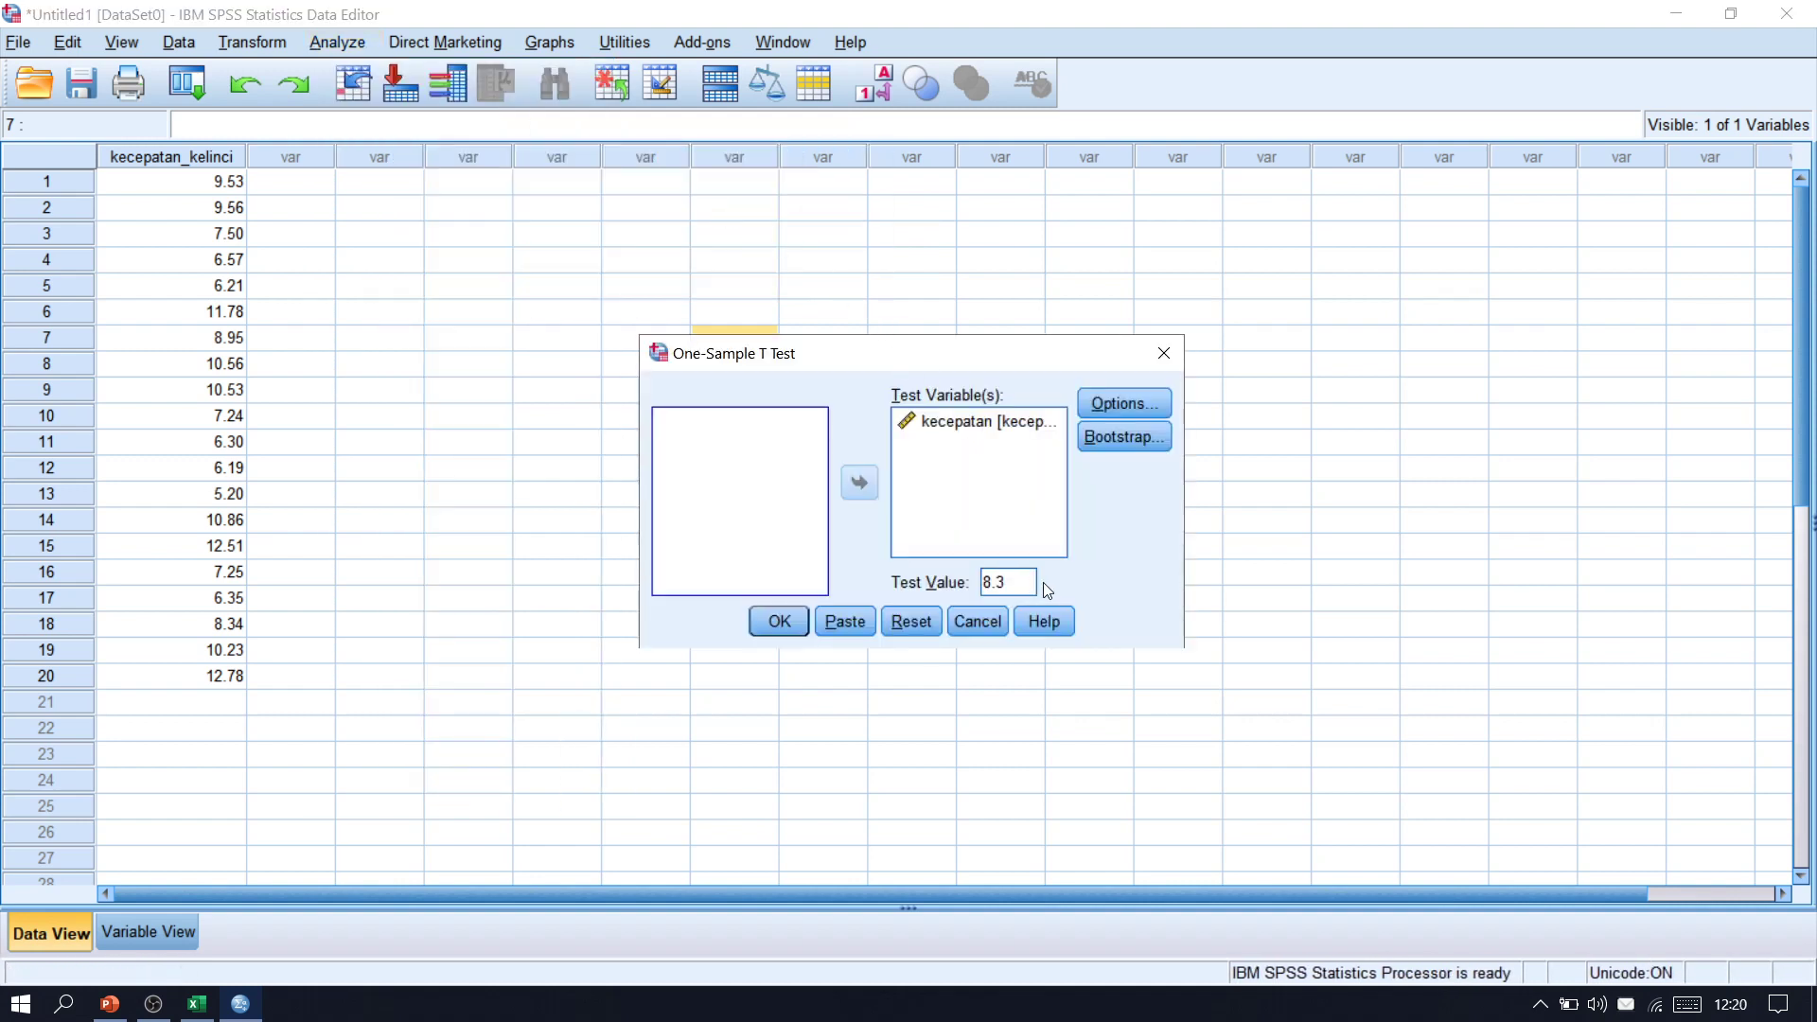
{"action": "left_click_drag", "start_coordinate": [1026, 583], "coordinate": [972, 587]}
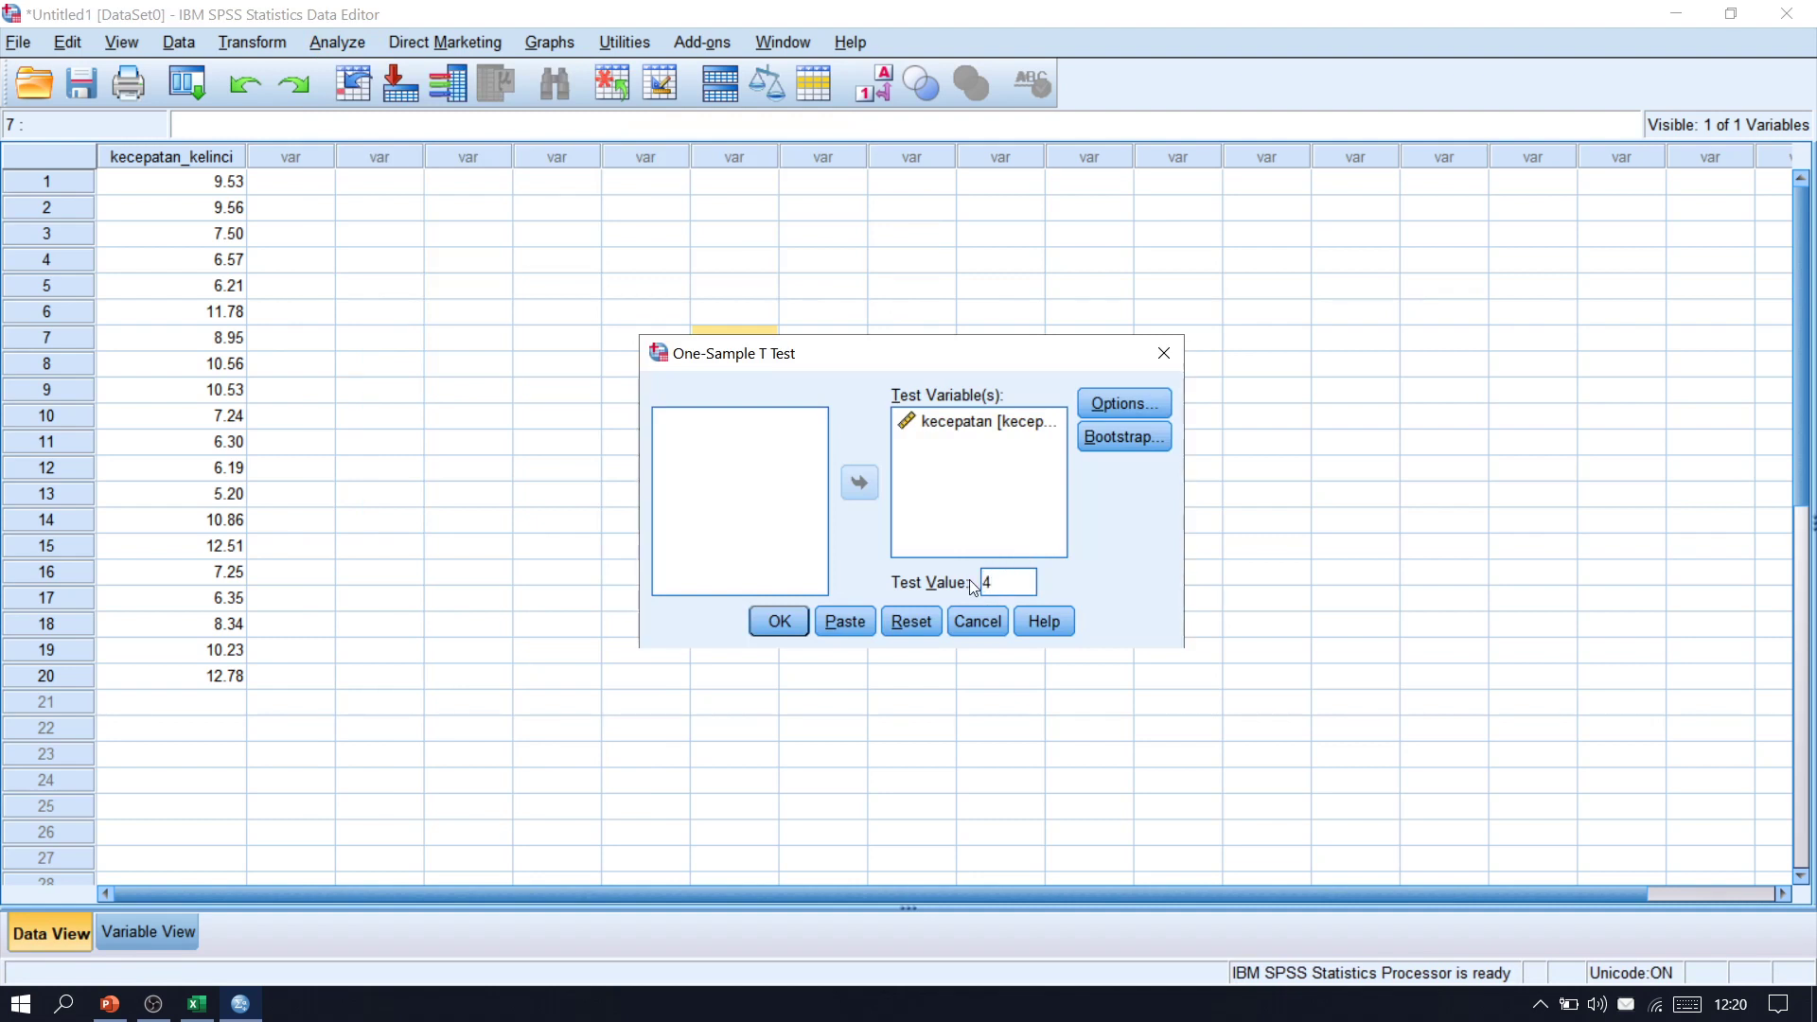
{"action": "left_click", "coordinate": [793, 621]}
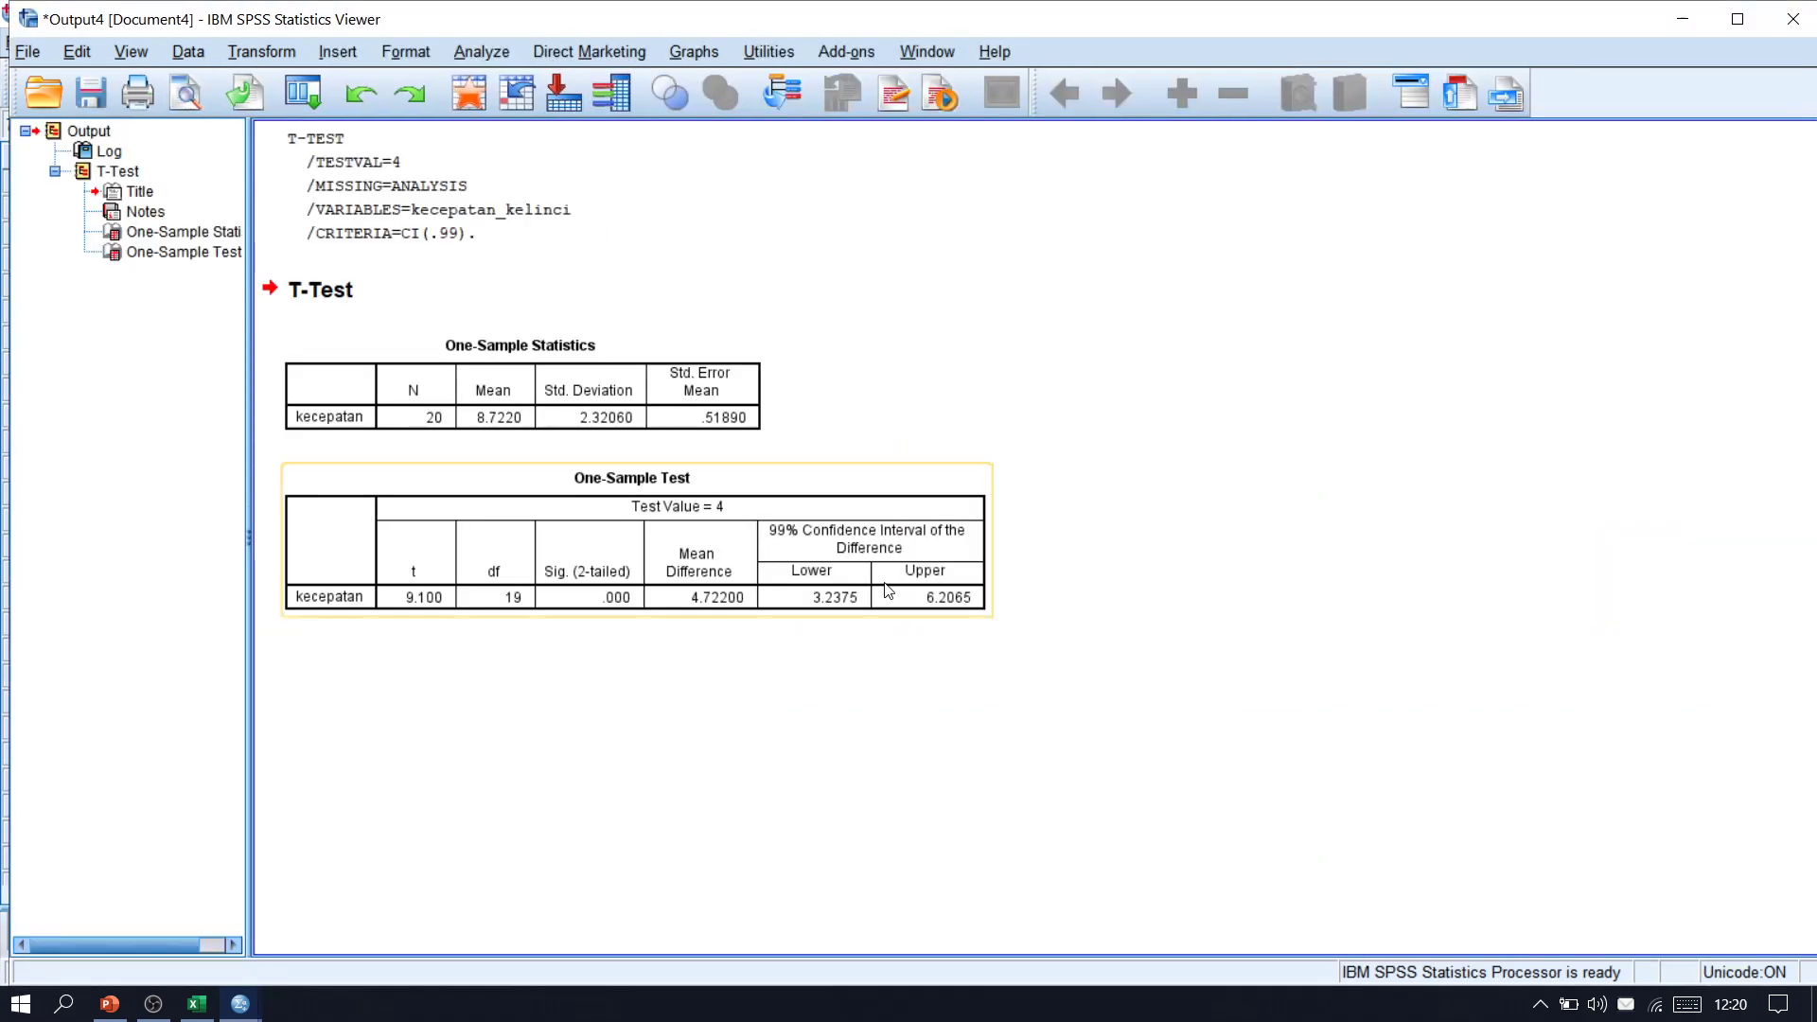
Step: Inspect the unrounded Sig. (2-tailed) value in the One-Sample Test table, and close the output document without saving
{"action": "double_click", "coordinate": [623, 606]}
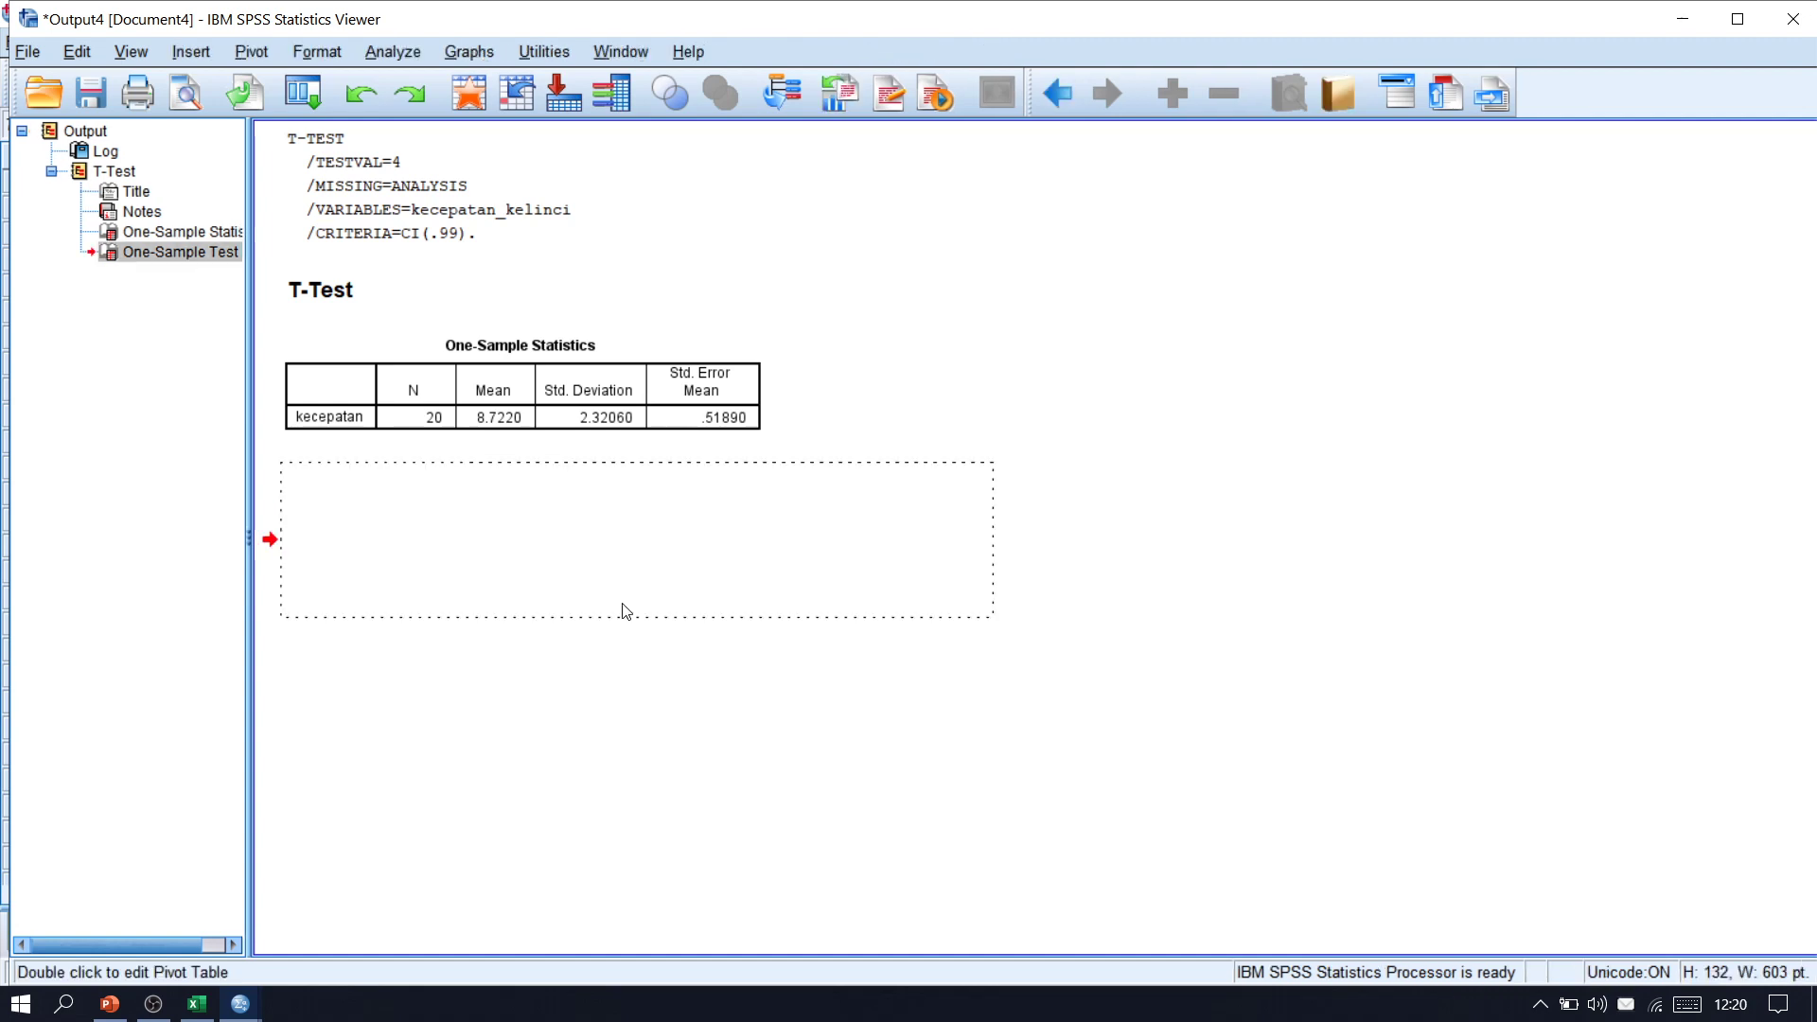
{"action": "double_click", "coordinate": [628, 602]}
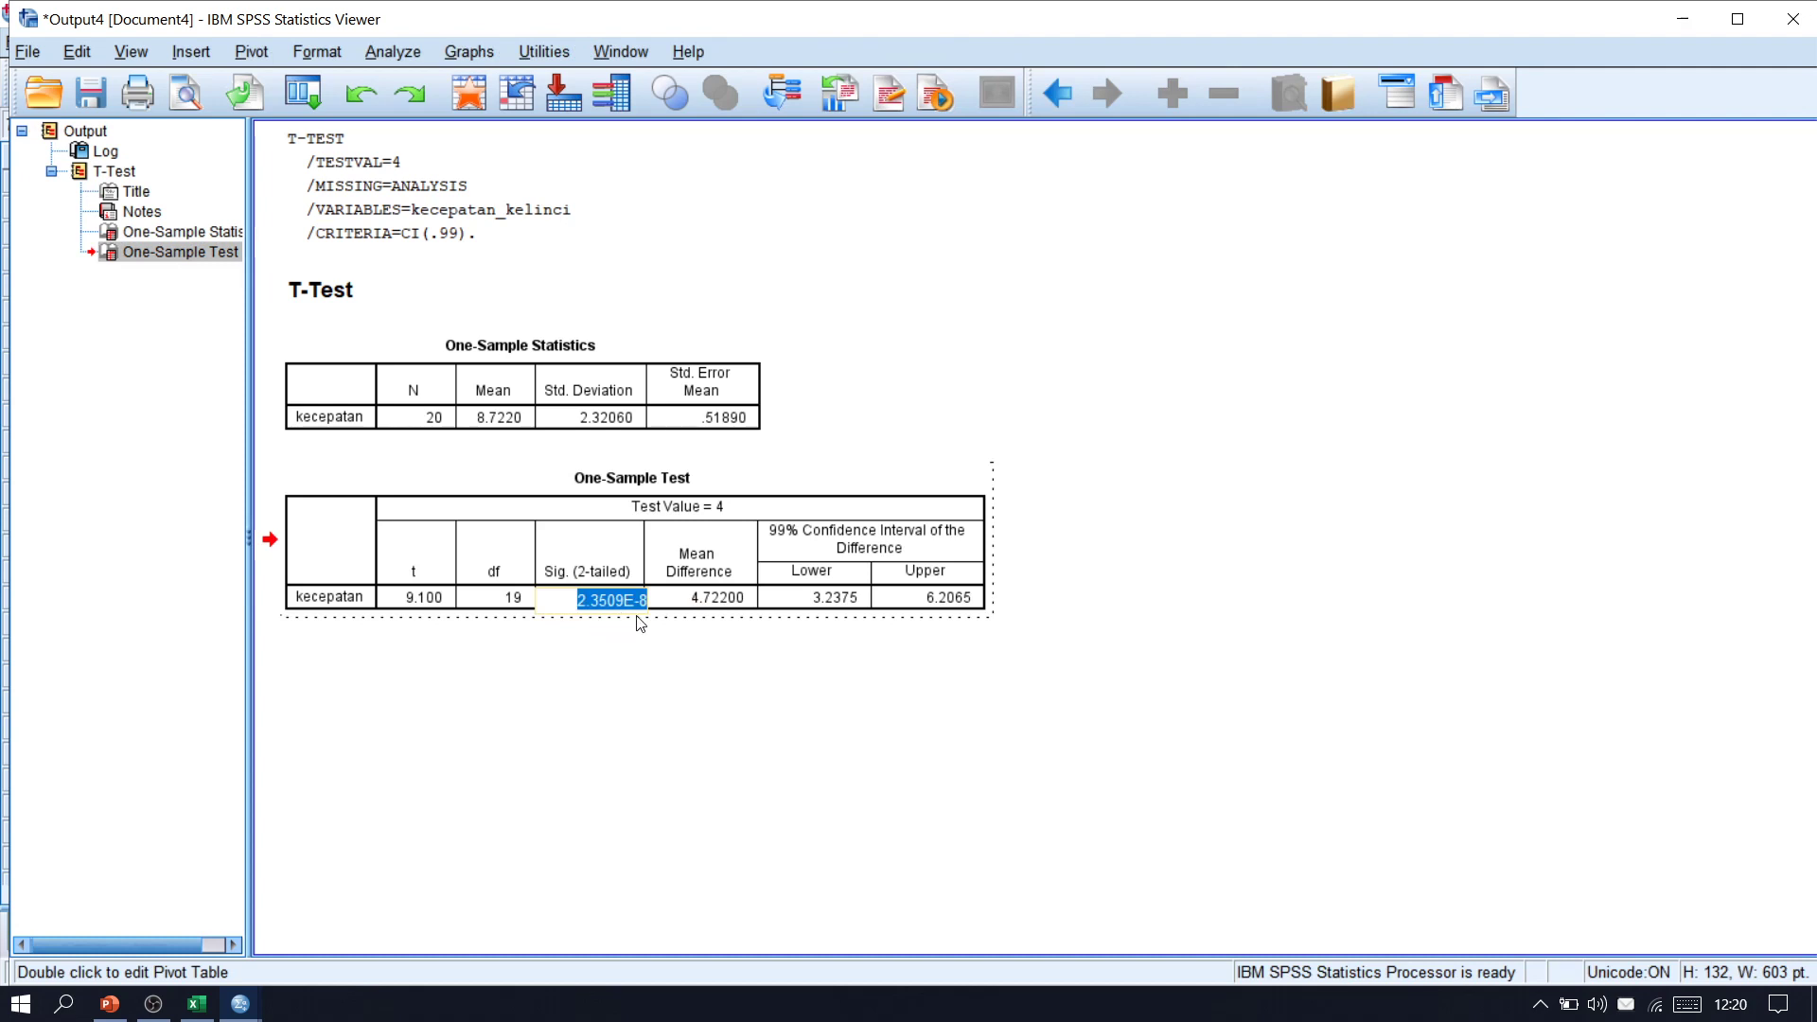
{"action": "left_click", "coordinate": [652, 660]}
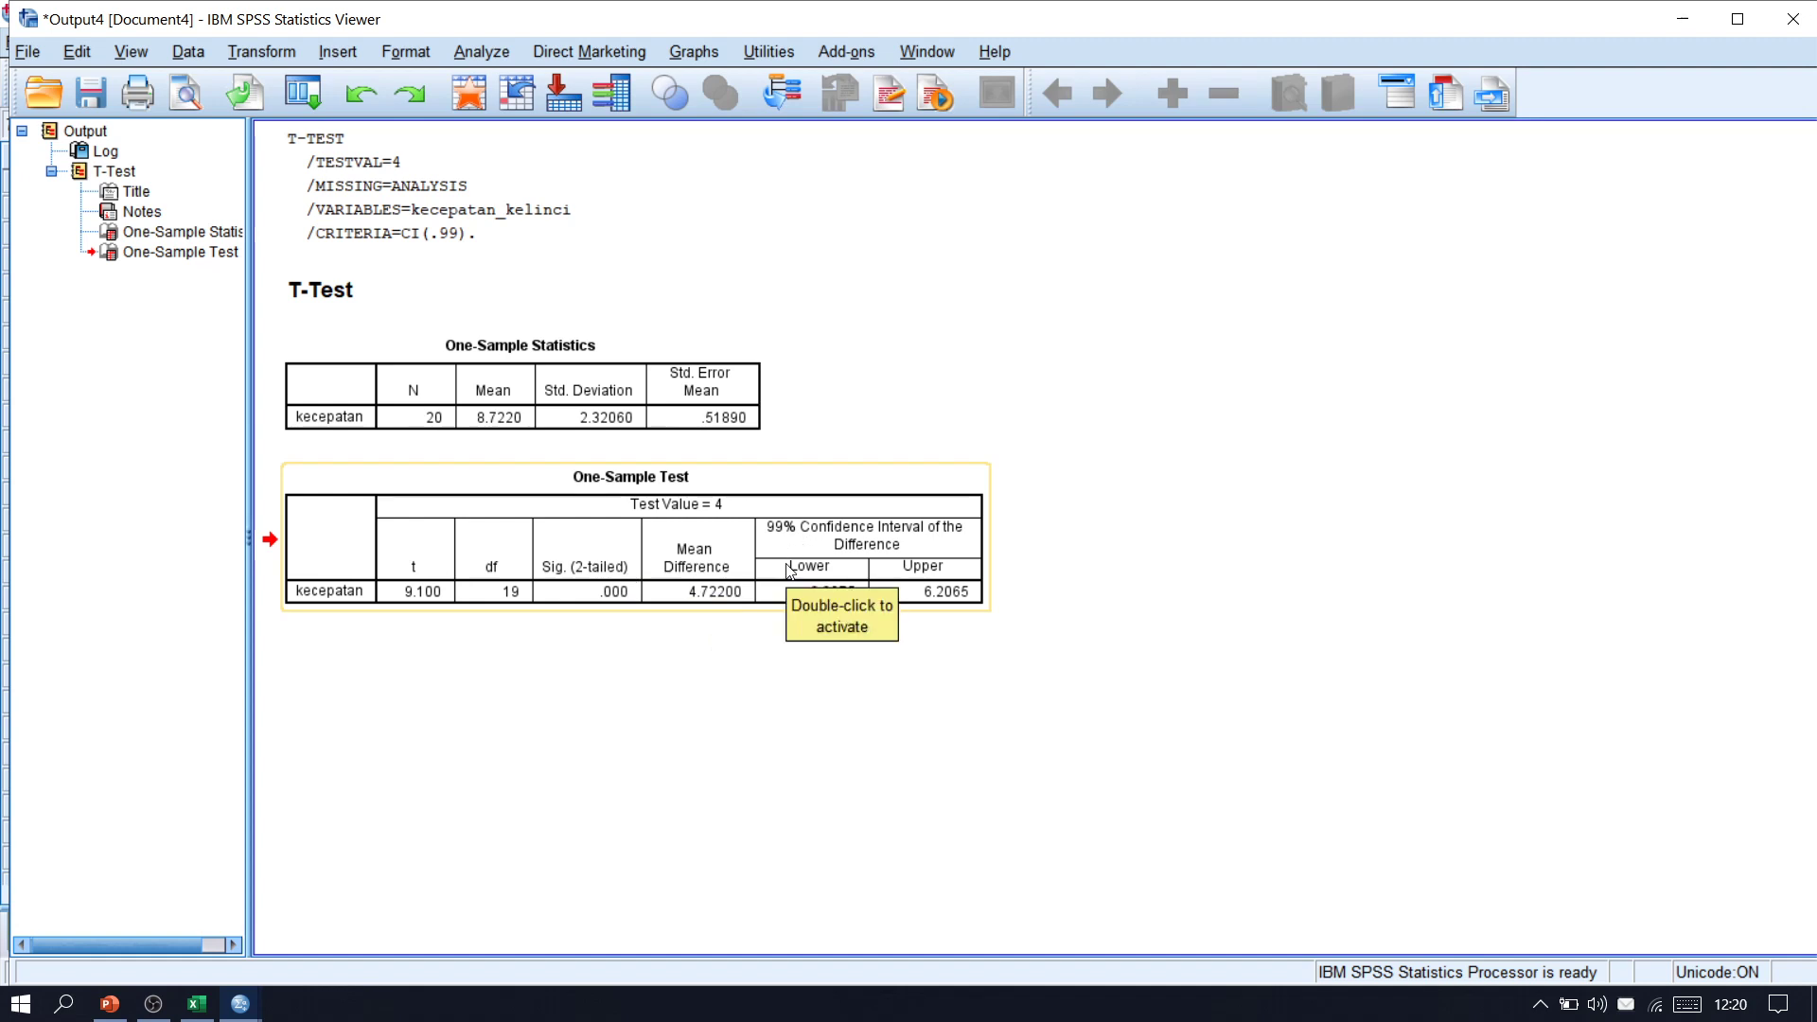
{"action": "left_click", "coordinate": [1269, 316]}
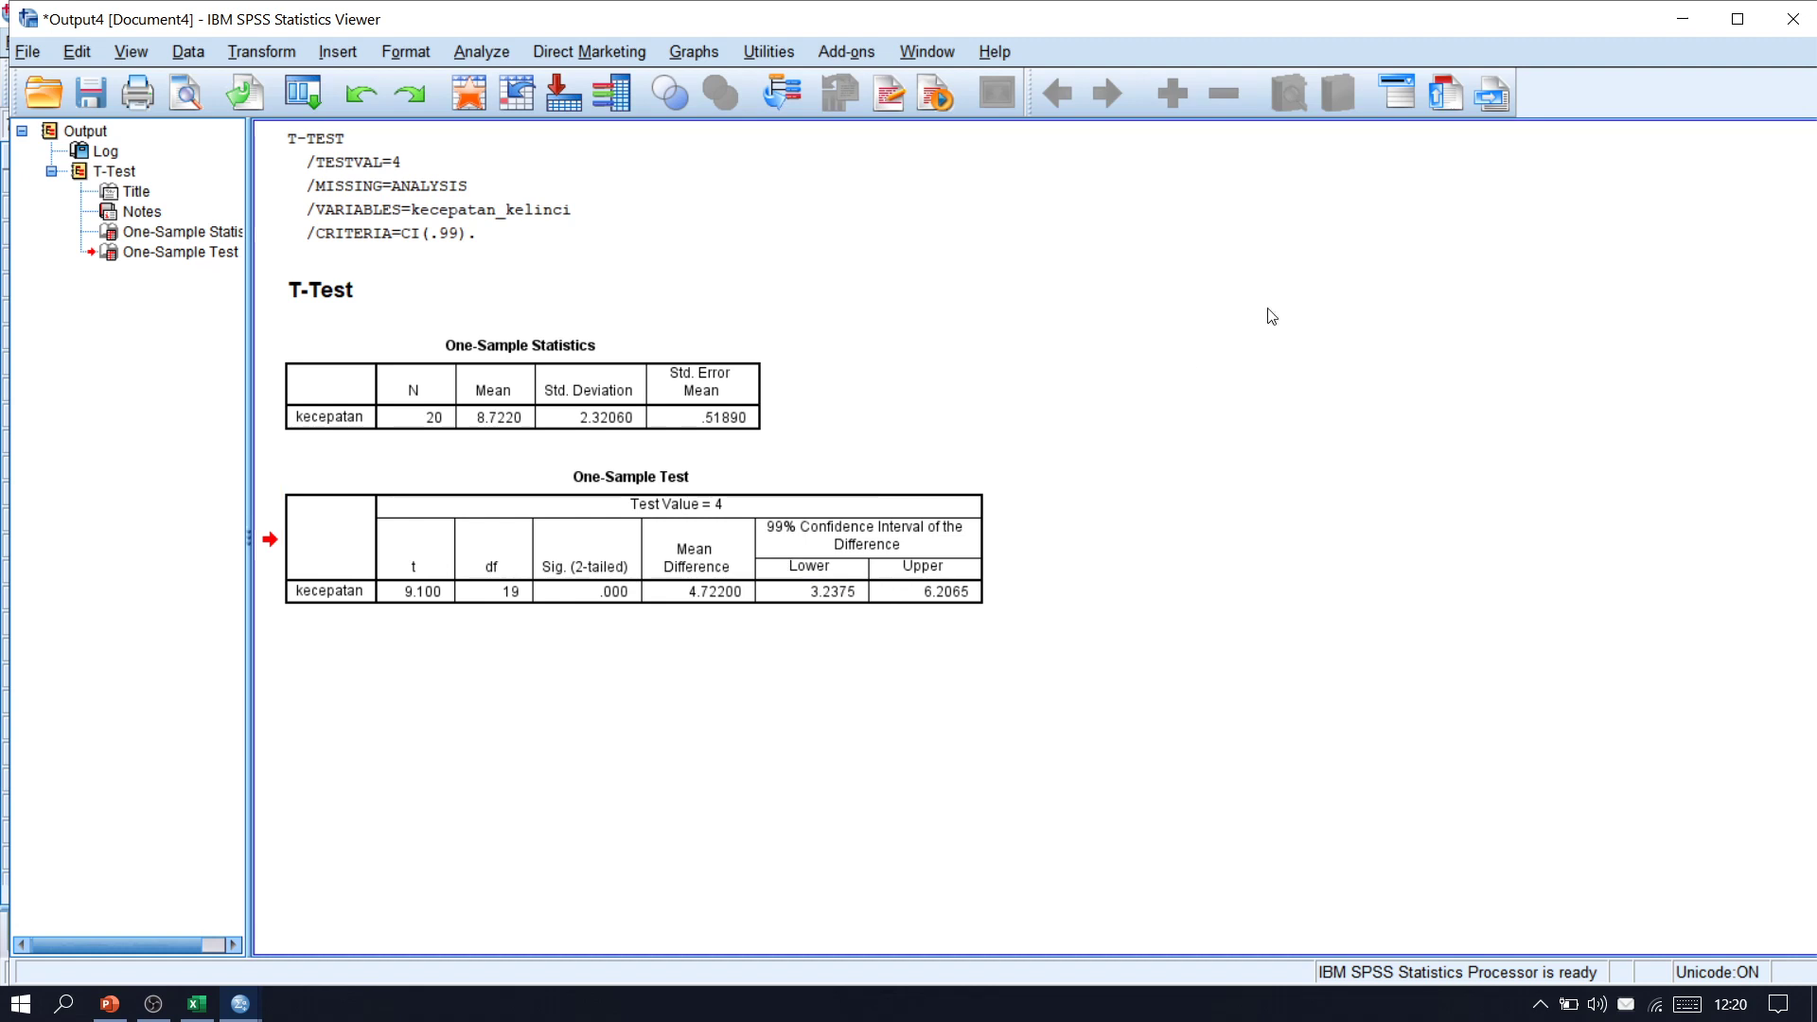
{"action": "left_click", "coordinate": [1792, 23]}
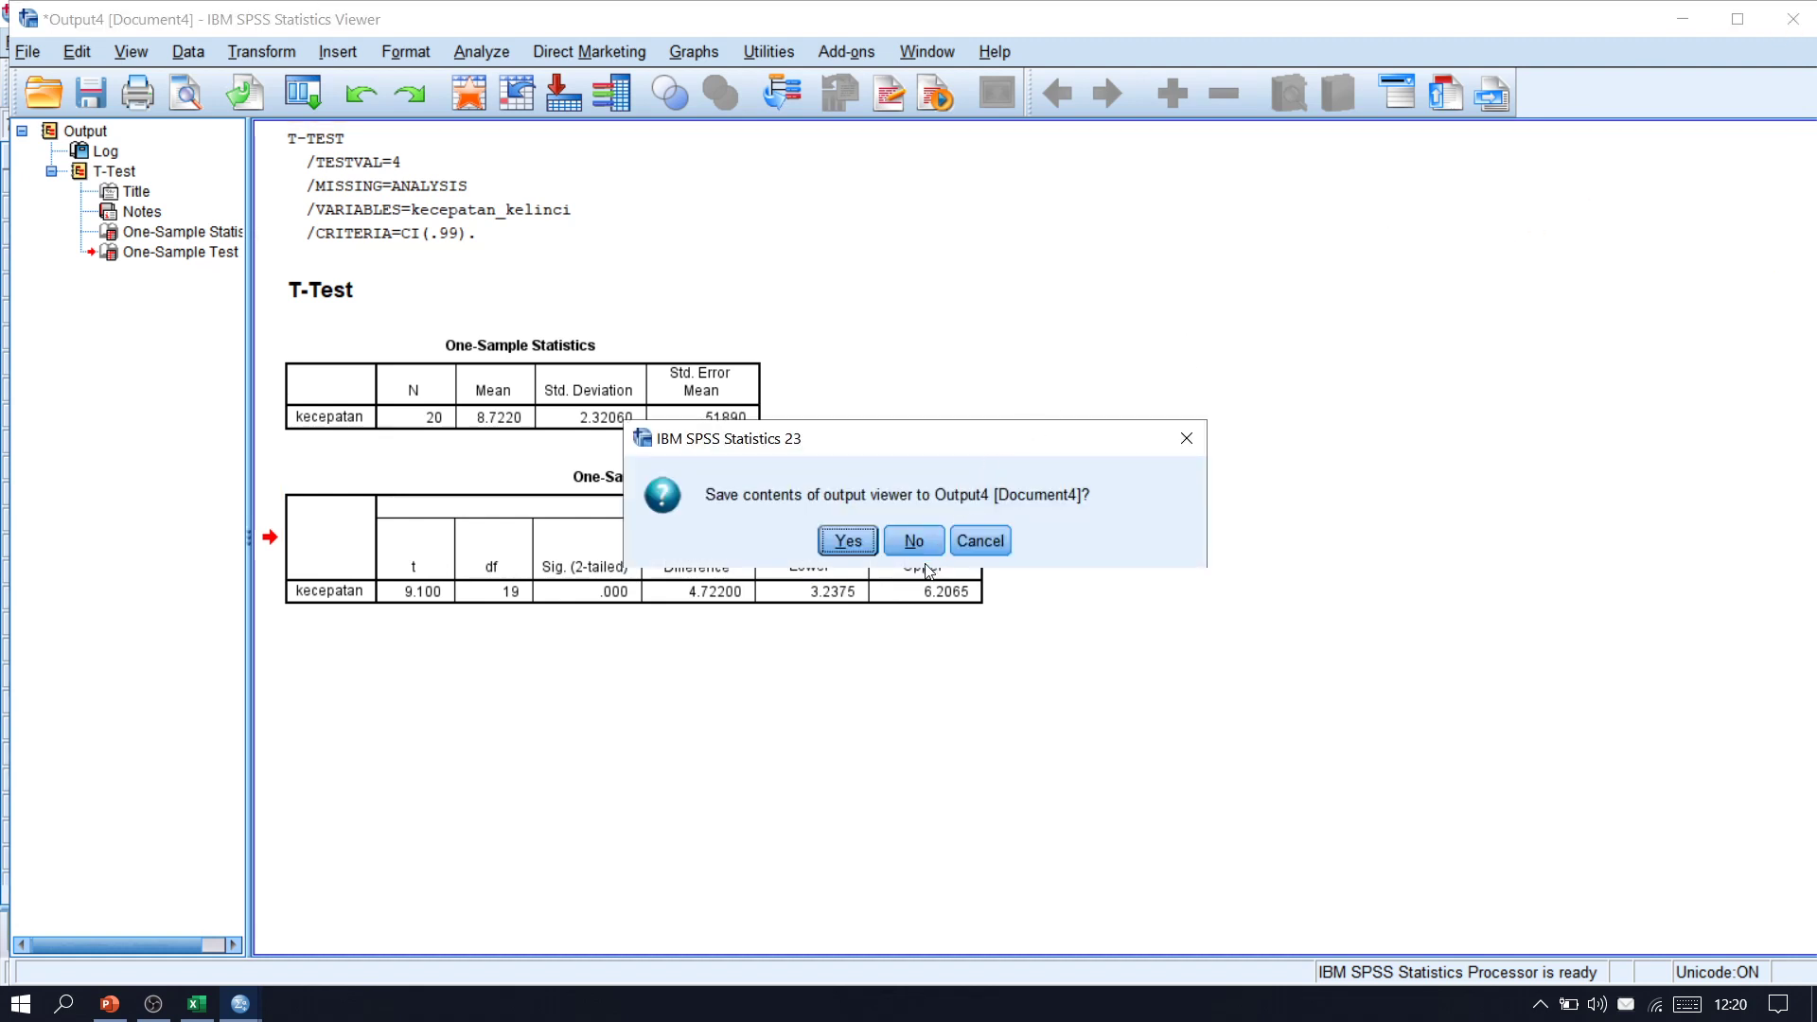
{"action": "left_click", "coordinate": [915, 543]}
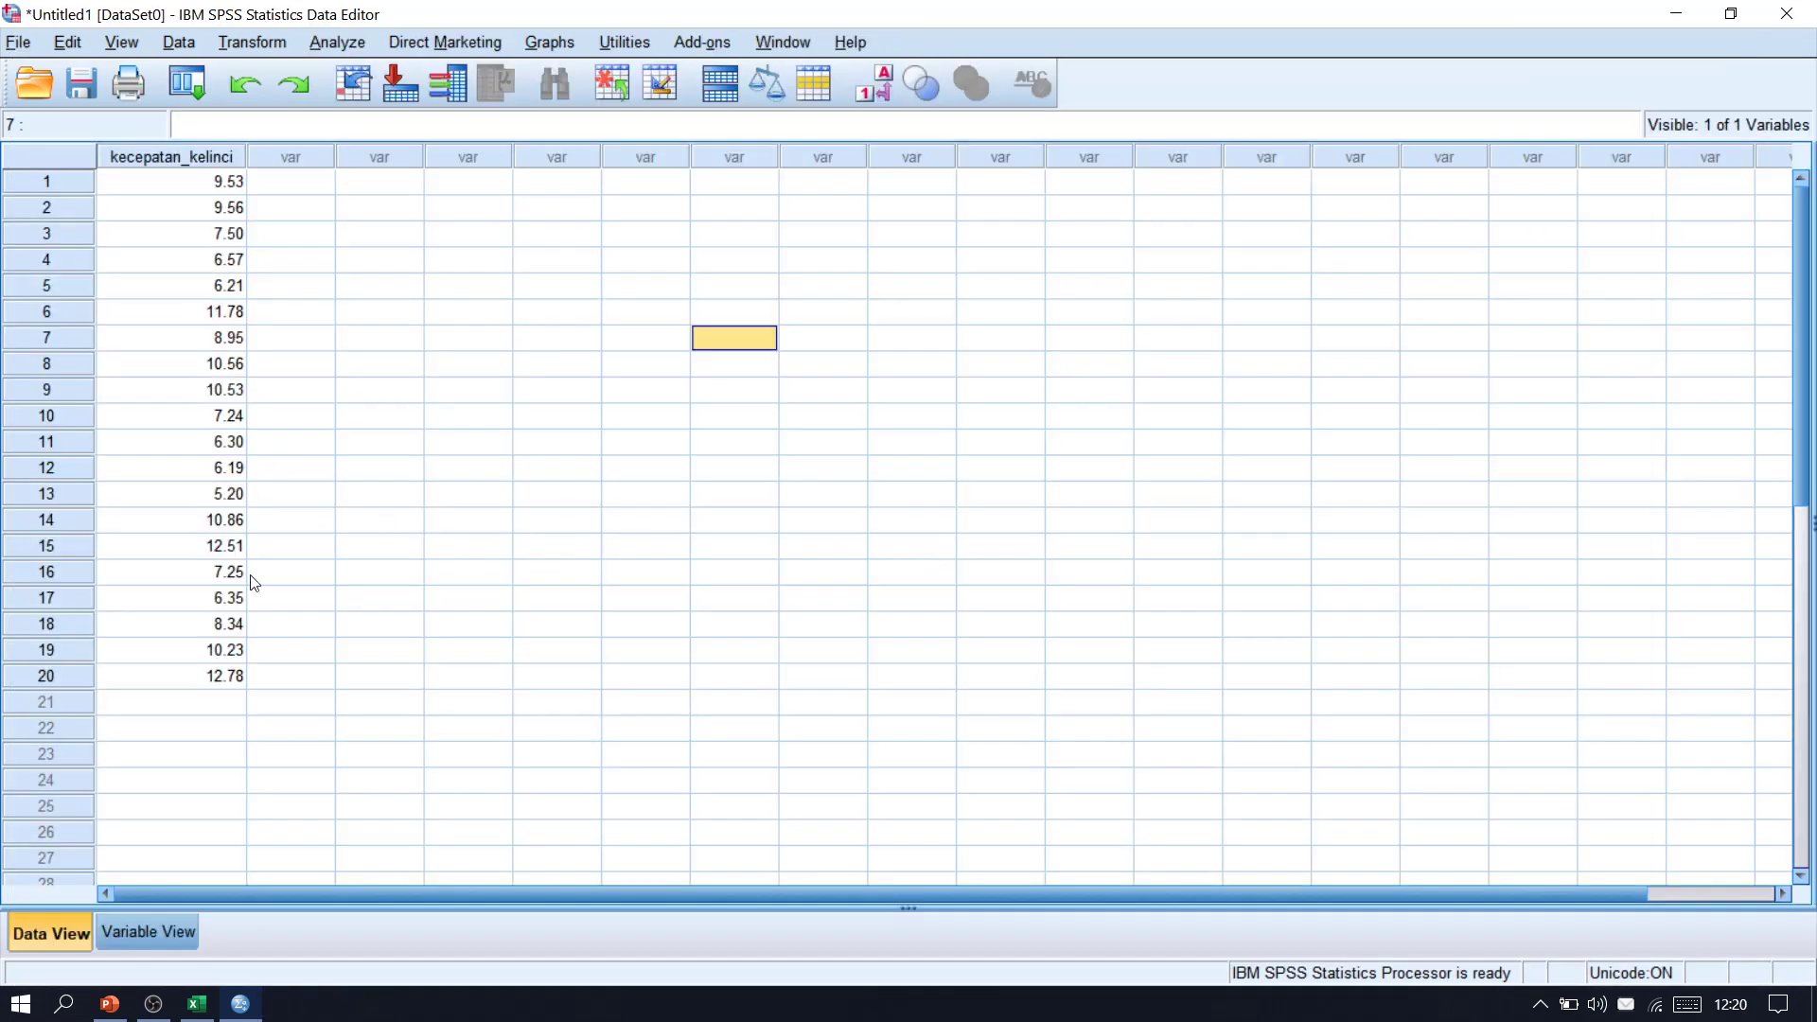